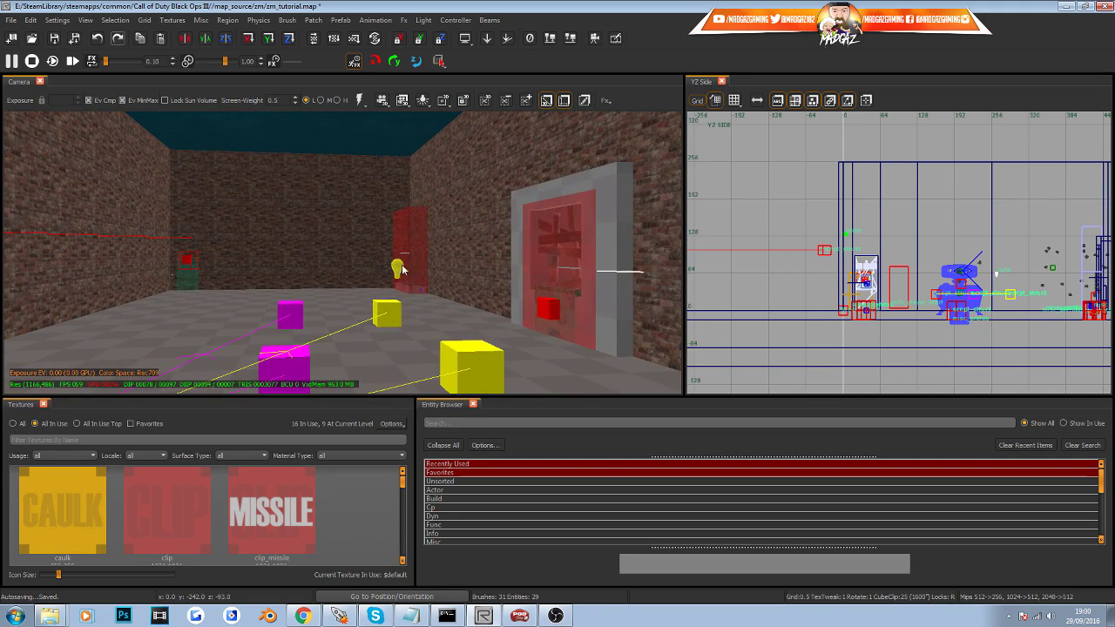
# Examine the existing box location and its clip brush in the room's corner, along with the surrounding room.
pyautogui.moveTo(348, 266); pyautogui.dragTo(670, 178, button='right')
pyautogui.moveTo(391, 300)
pyautogui.mouseDown(button='right')
pyautogui.moveTo(392, 288)
pyautogui.moveTo(370, 280)
pyautogui.moveTo(370, 231)
pyautogui.moveTo(370, 318)
pyautogui.moveTo(369, 261)
pyautogui.moveTo(383, 256)
pyautogui.moveTo(414, 300)
pyautogui.mouseUp(button='right')
pyautogui.moveTo(344, 294)
pyautogui.mouseDown(button='right')
pyautogui.moveTo(388, 294)
pyautogui.moveTo(338, 253)
pyautogui.moveTo(345, 237)
pyautogui.moveTo(391, 228)
pyautogui.moveTo(331, 253)
pyautogui.moveTo(392, 249)
pyautogui.moveTo(365, 270)
pyautogui.moveTo(357, 322)
pyautogui.moveTo(393, 362)
pyautogui.mouseUp(button='right')
pyautogui.keyDown('shift'); pyautogui.click(413, 319); pyautogui.keyUp('shift')
pyautogui.press('Escape')
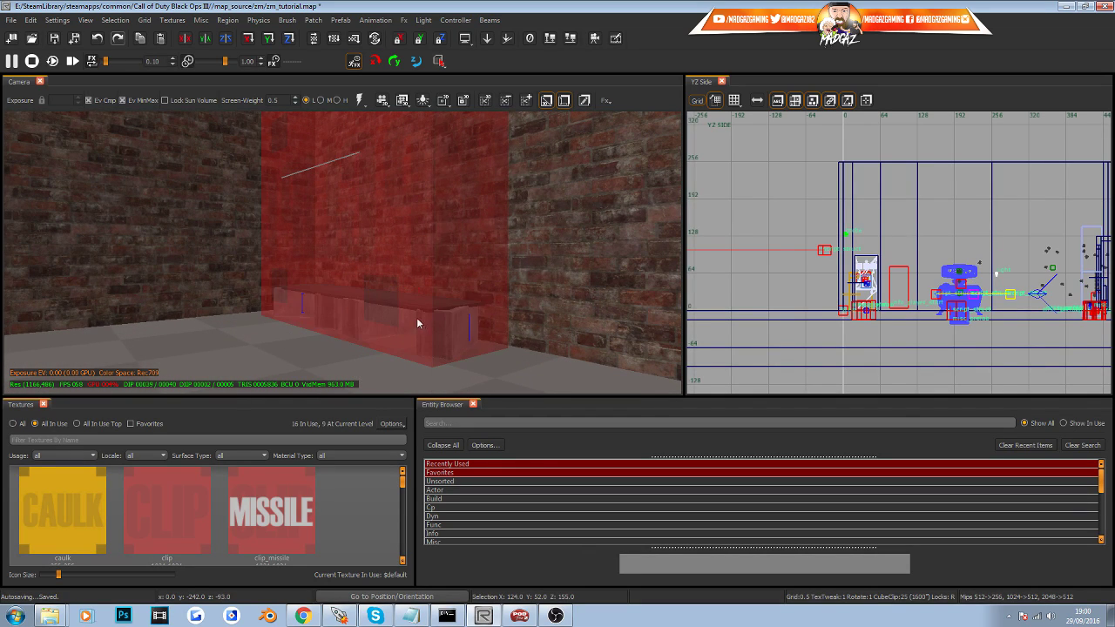
pyautogui.keyDown('shift'); pyautogui.click(347, 312); pyautogui.keyUp('shift')
pyautogui.press('Escape')
pyautogui.moveTo(396, 316)
pyautogui.mouseDown(button='right')
pyautogui.moveTo(558, 306)
pyautogui.moveTo(559, 375)
pyautogui.moveTo(538, 279)
pyautogui.mouseUp(button='right')
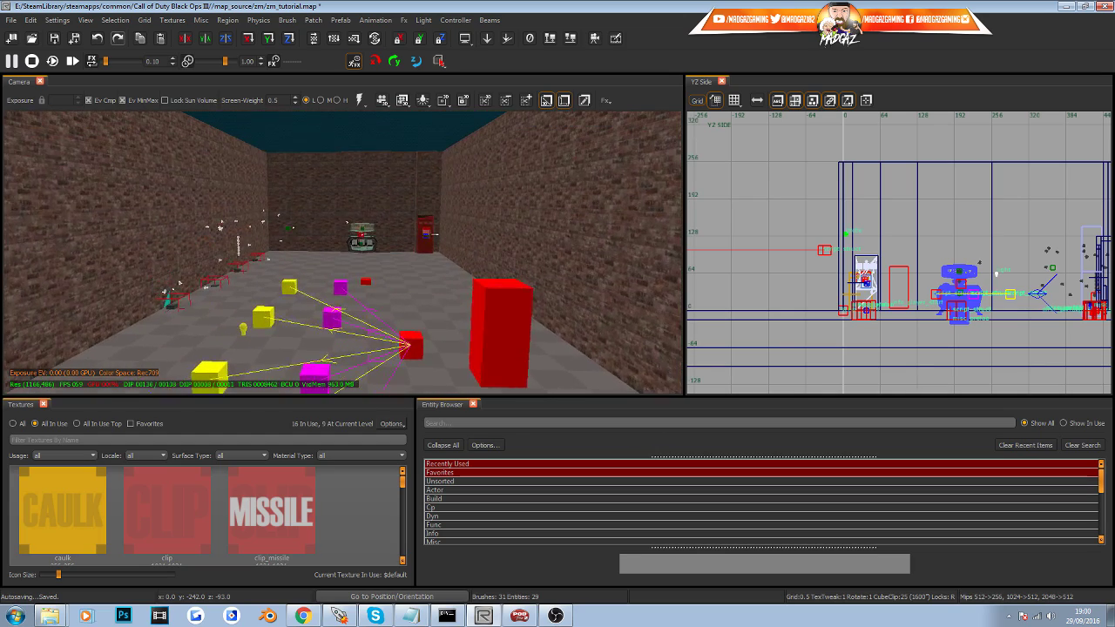
pyautogui.press('w')
pyautogui.moveTo(386, 364)
pyautogui.mouseDown(button='right')
pyautogui.moveTo(653, 362)
pyautogui.moveTo(405, 360)
pyautogui.mouseUp(button='right')
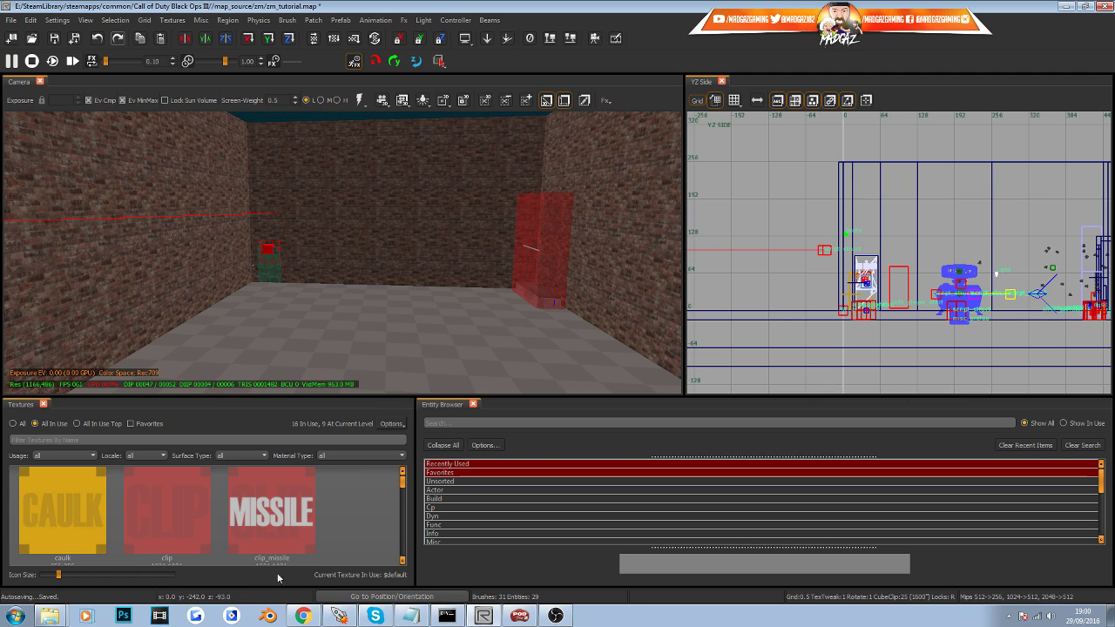
# Switch to Chrome's Pandora's Box prefab page and browse to the map_source\_prefabs\zm folder holding box_start.map in Windows Explorer.
pyautogui.click(302, 616)
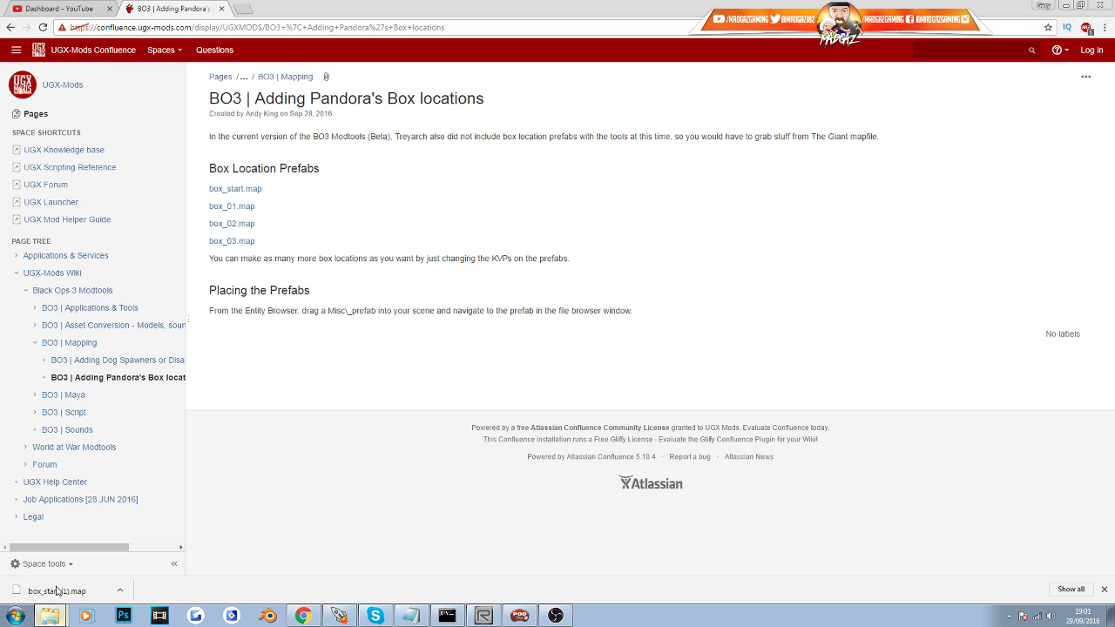
pyautogui.click(52, 614)
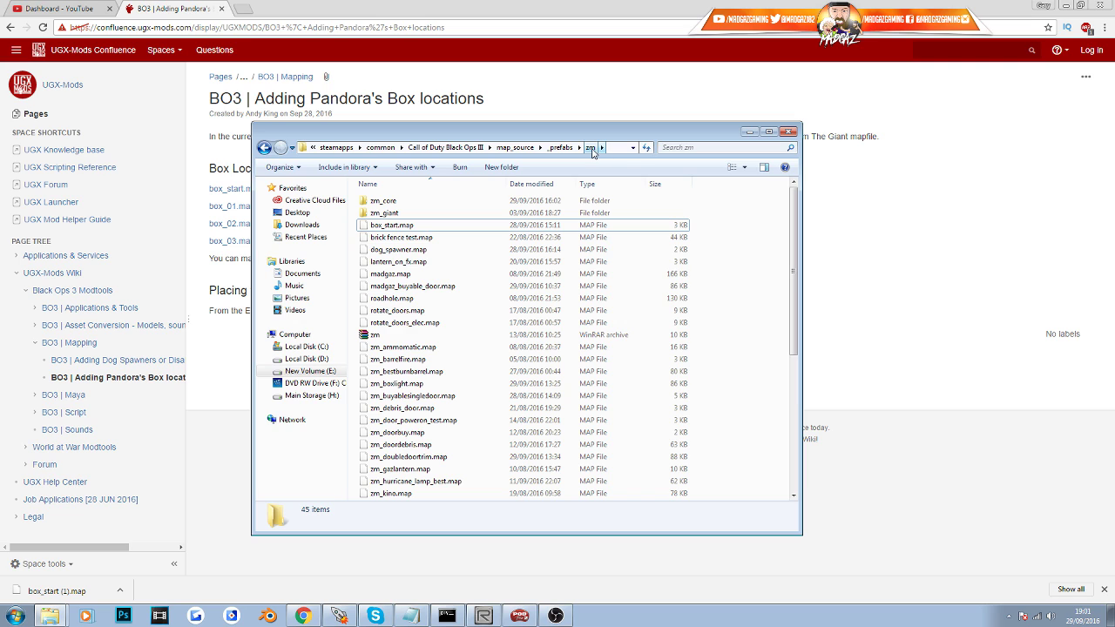
pyautogui.click(265, 148)
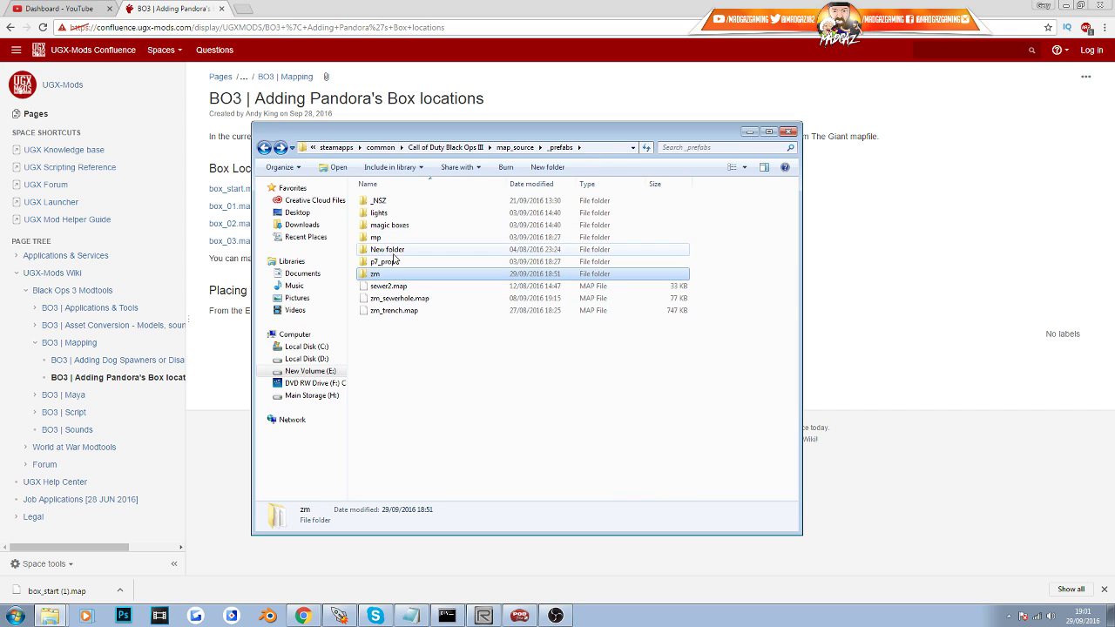
pyautogui.click(263, 148)
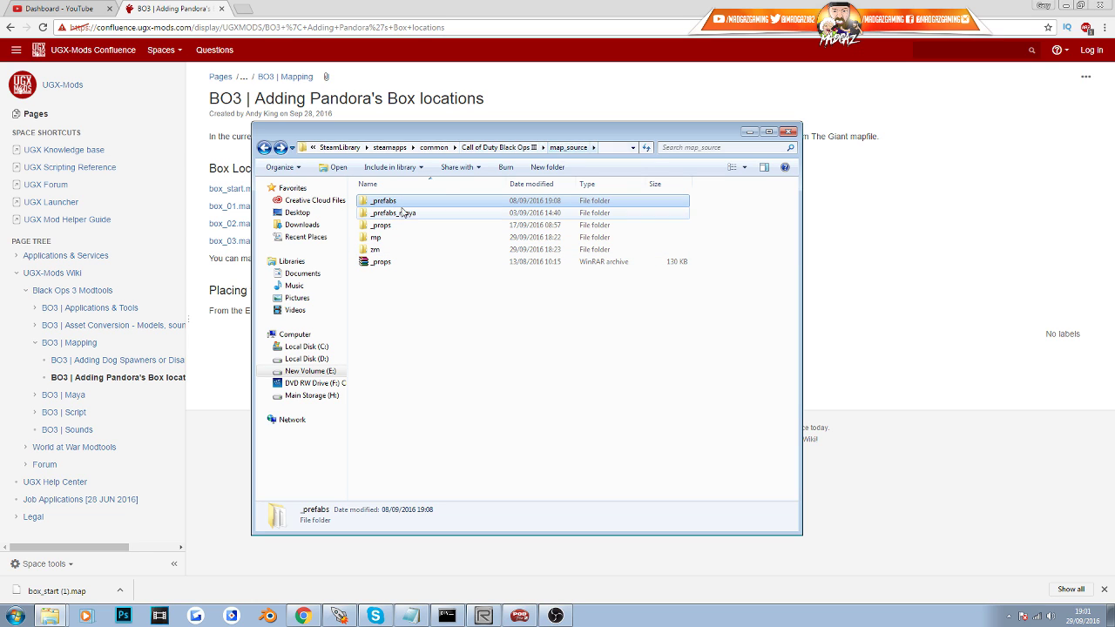
pyautogui.doubleClick(400, 204)
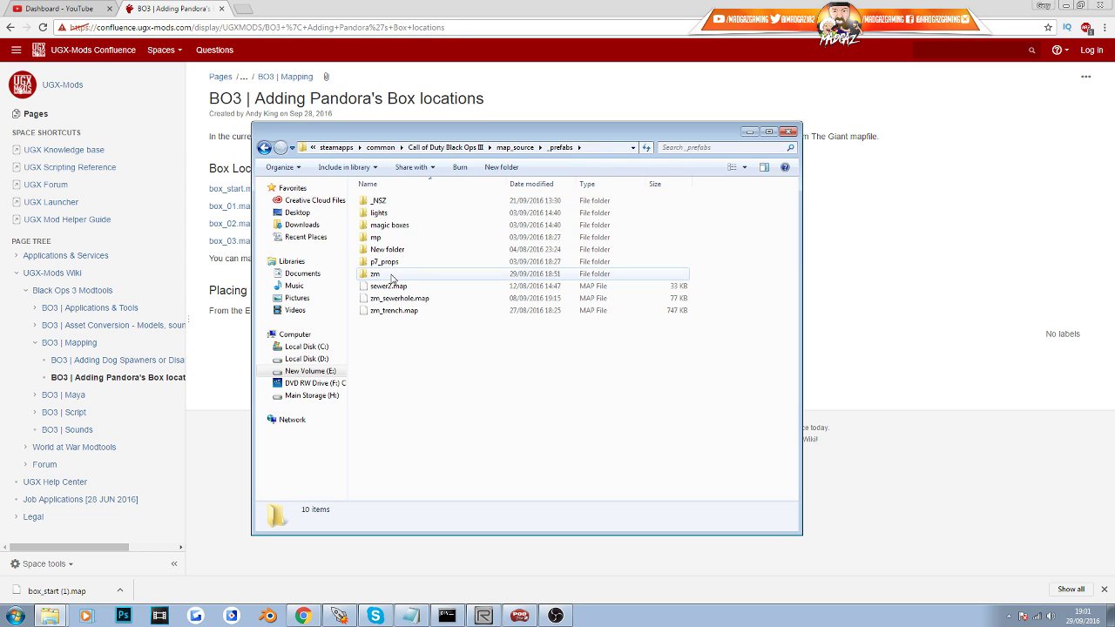
pyautogui.doubleClick(375, 275)
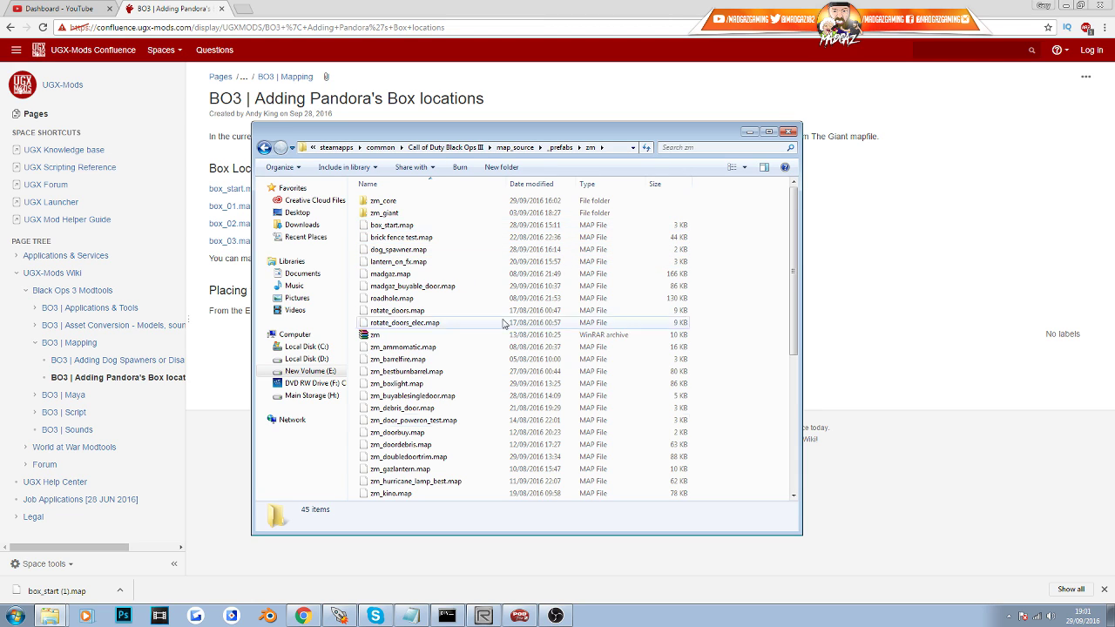
pyautogui.click(599, 571)
# Switch back to Radiant, open the Prefab Browser, reload its list and expand the zm folder.
pyautogui.click(490, 614)
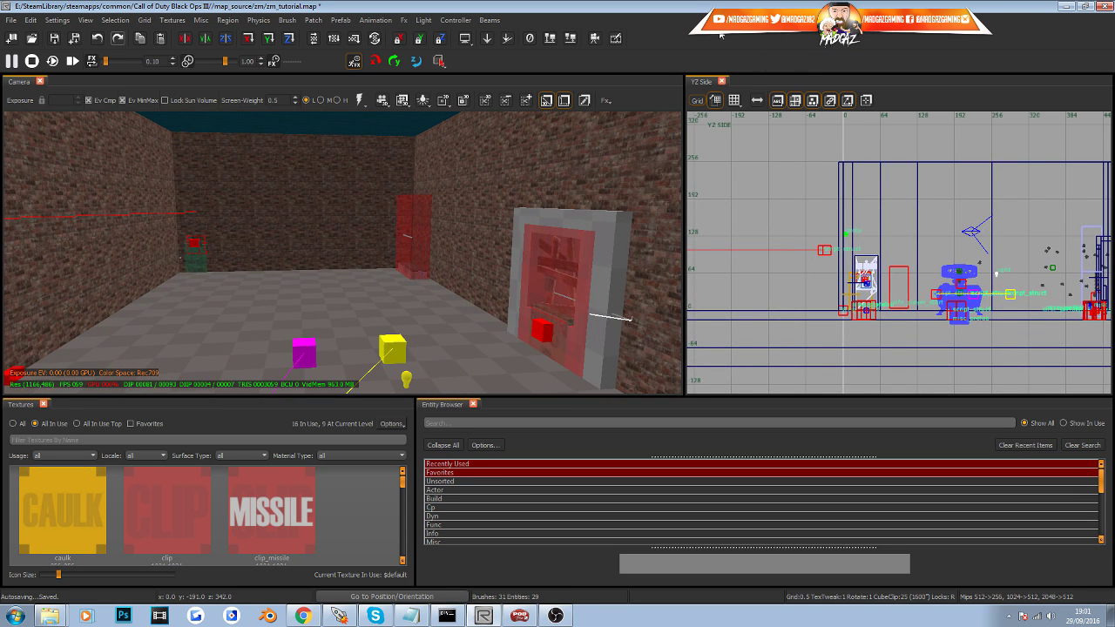
pyautogui.rightClick(736, 35)
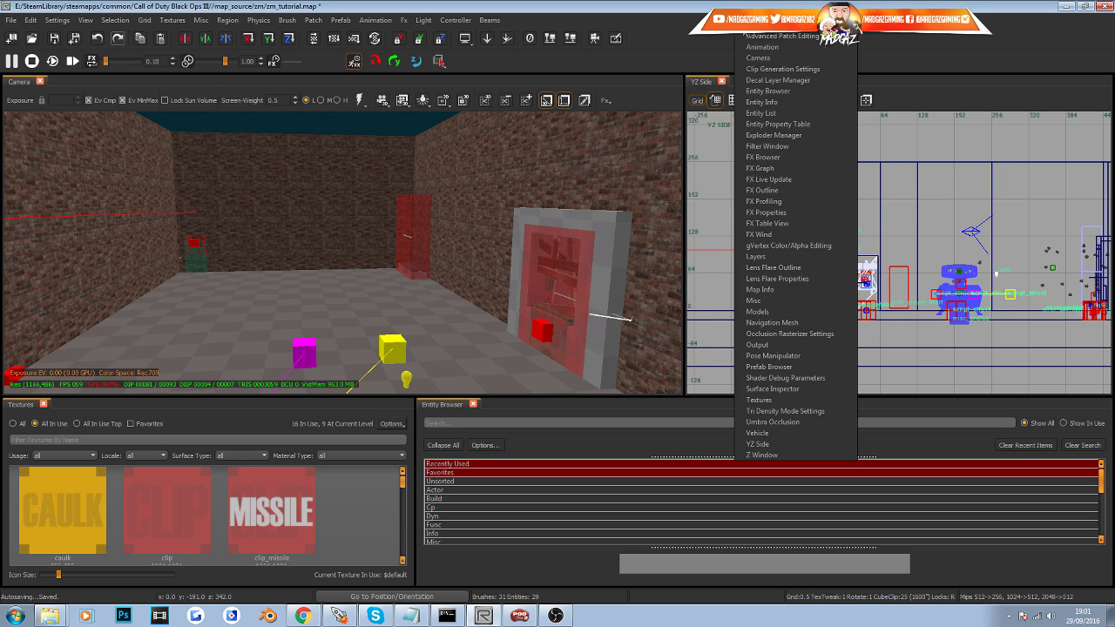
pyautogui.click(768, 368)
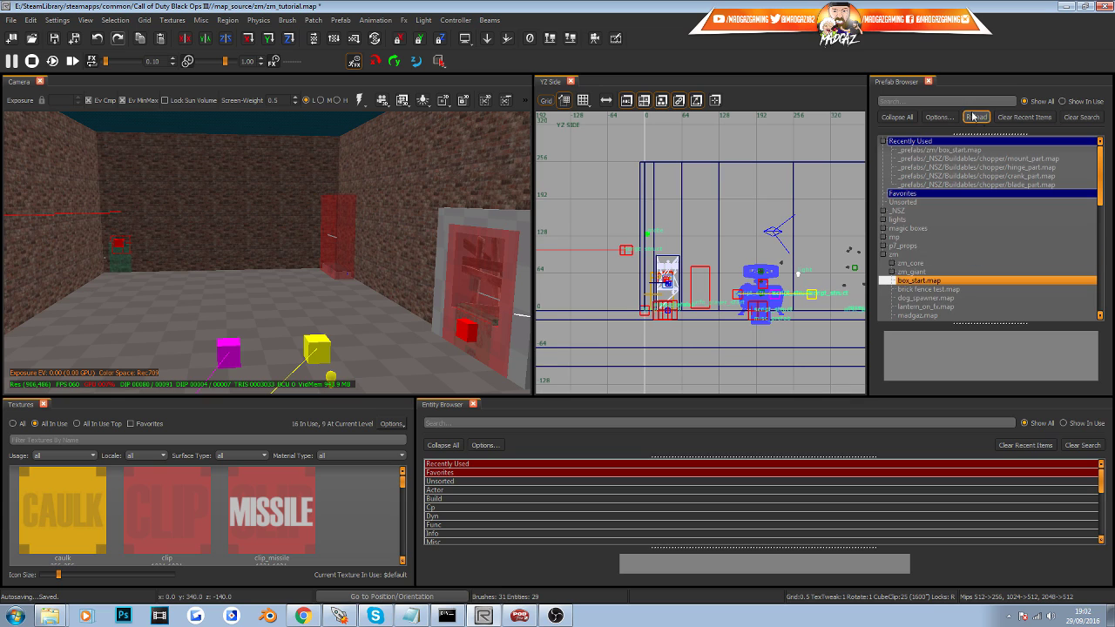
pyautogui.click(883, 255)
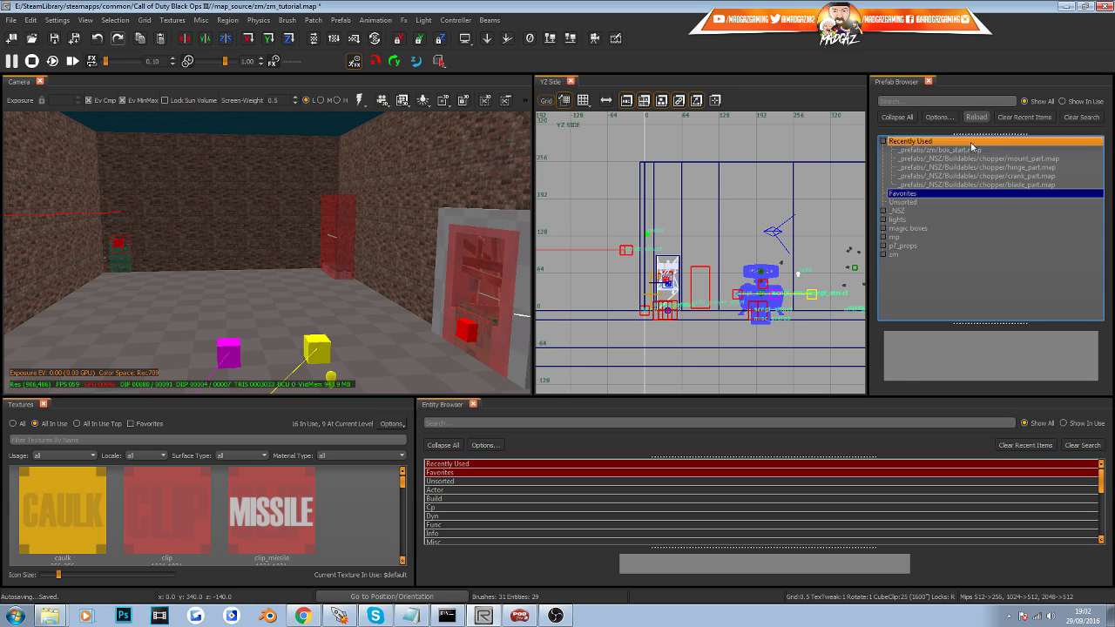
pyautogui.click(975, 117)
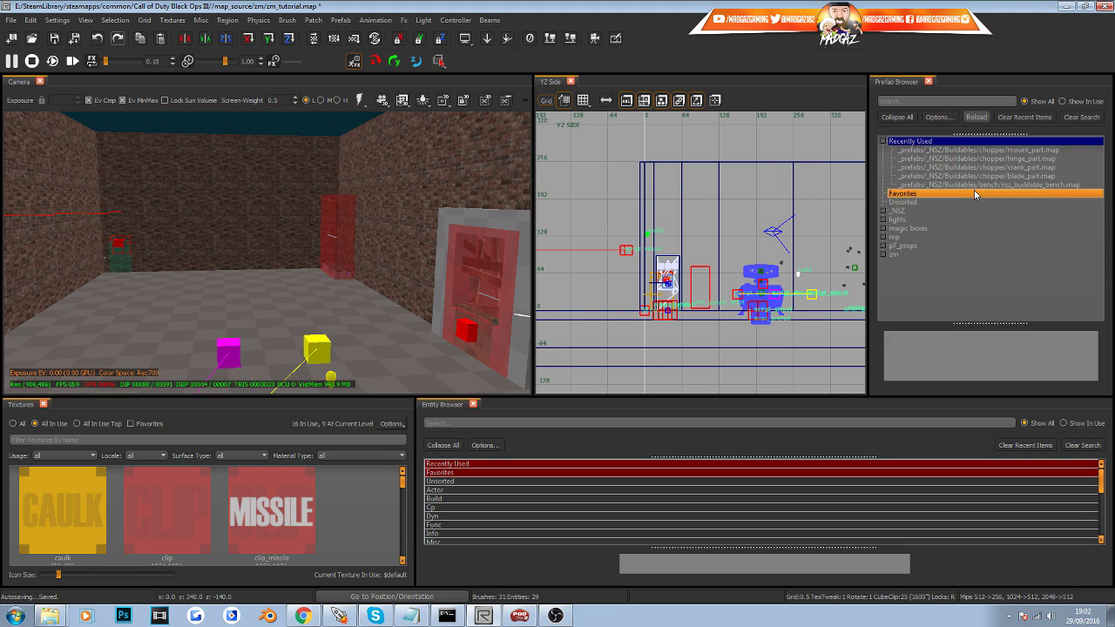
pyautogui.click(884, 254)
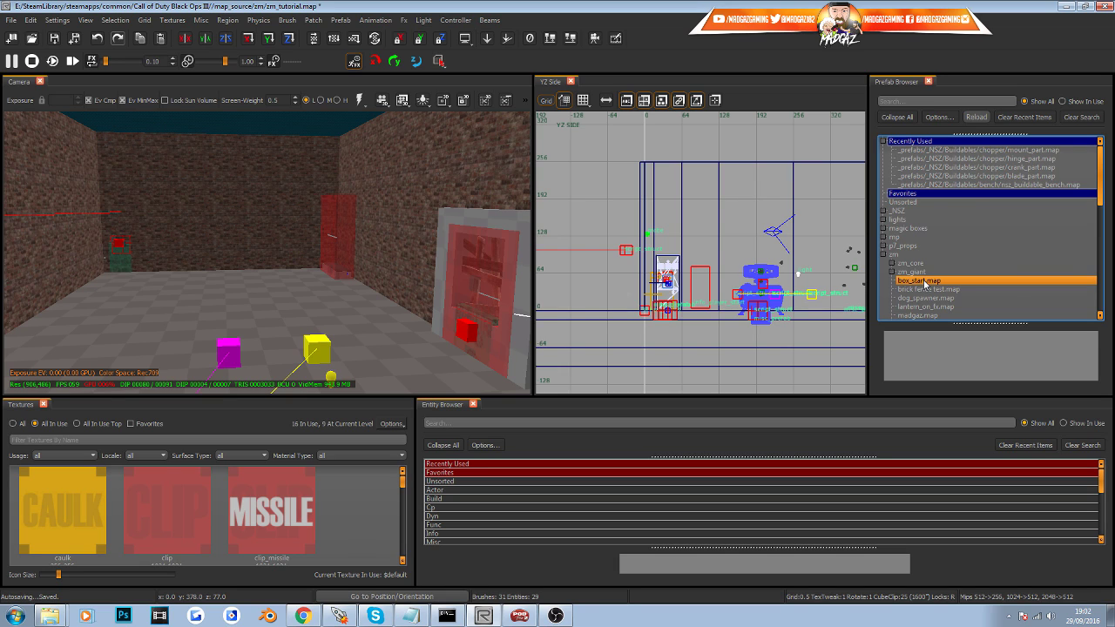
# Place the box_start.map prefab from the zm folder on the open floor of the room.
pyautogui.moveTo(924, 281); pyautogui.dragTo(637, 325)
pyautogui.moveTo(209, 292); pyautogui.dragTo(209, 292)
pyautogui.moveTo(209, 291); pyautogui.dragTo(338, 388, button='right')
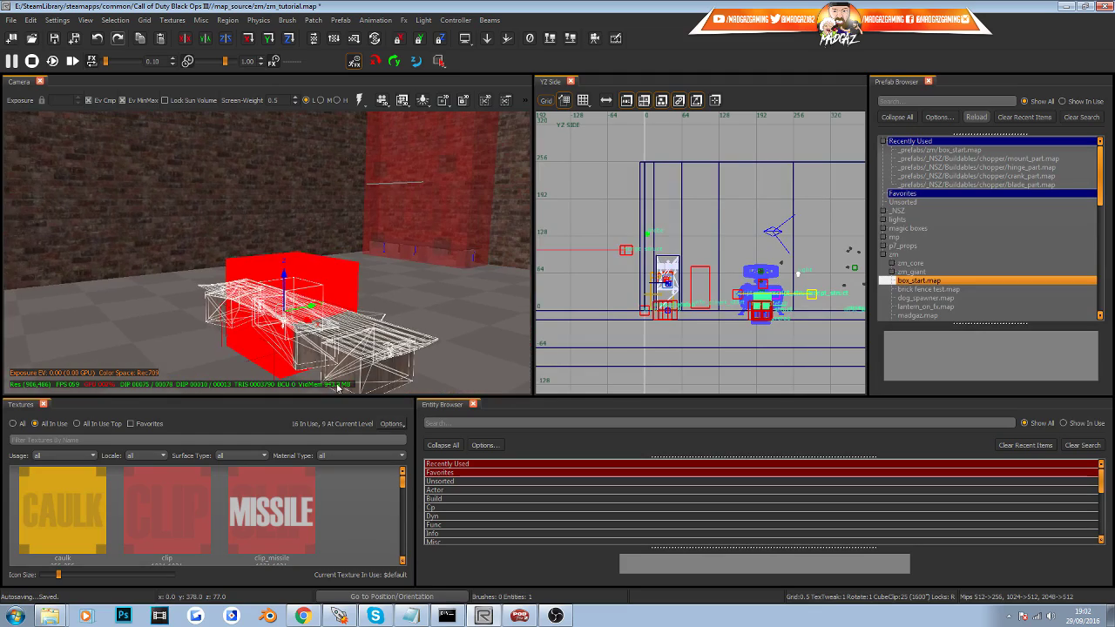
pyautogui.moveTo(355, 341)
pyautogui.mouseDown(button='right')
pyautogui.moveTo(348, 327)
pyautogui.moveTo(305, 327)
pyautogui.moveTo(374, 326)
pyautogui.moveTo(322, 327)
pyautogui.moveTo(357, 341)
pyautogui.mouseUp(button='right')
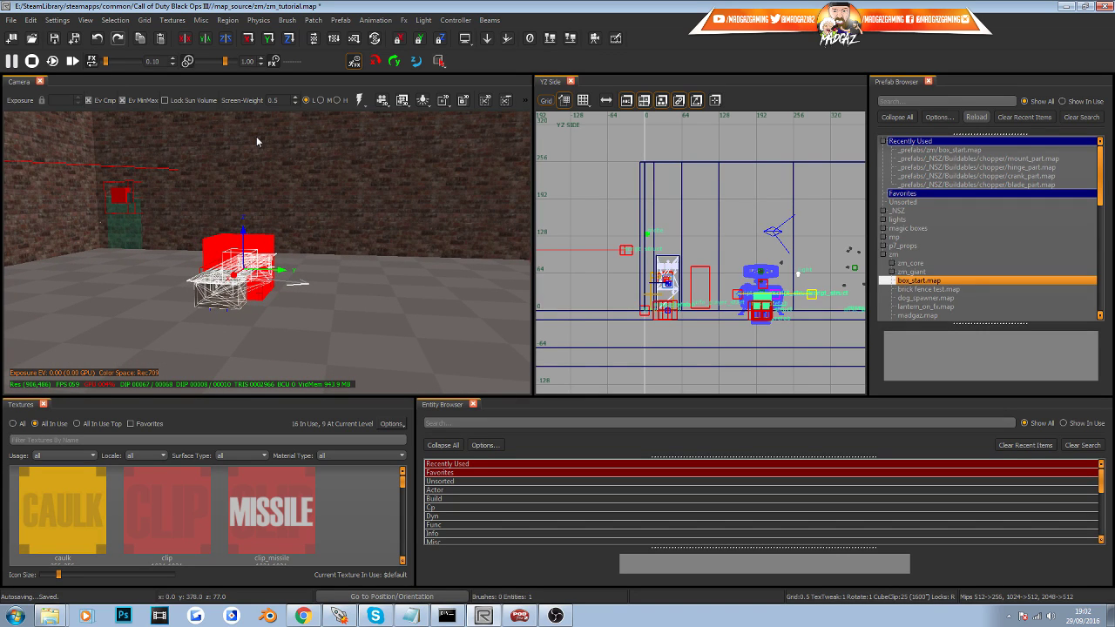
# Rotate the placed box prefab a quarter turn about the Z axis so its long side parallels the end wall.
pyautogui.click(256, 242)
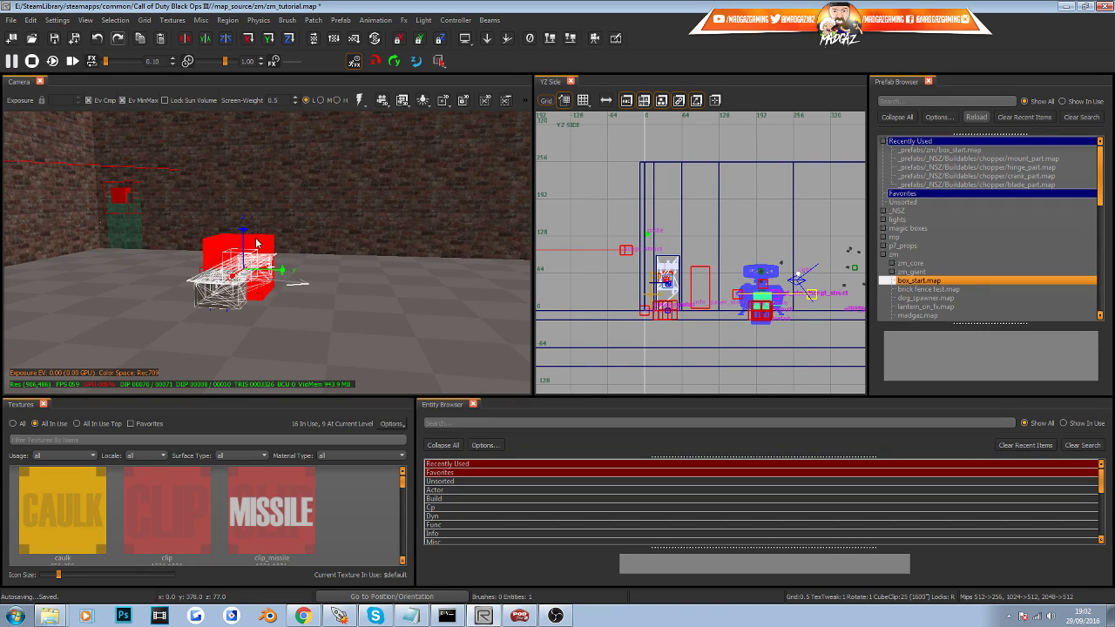
pyautogui.click(283, 275)
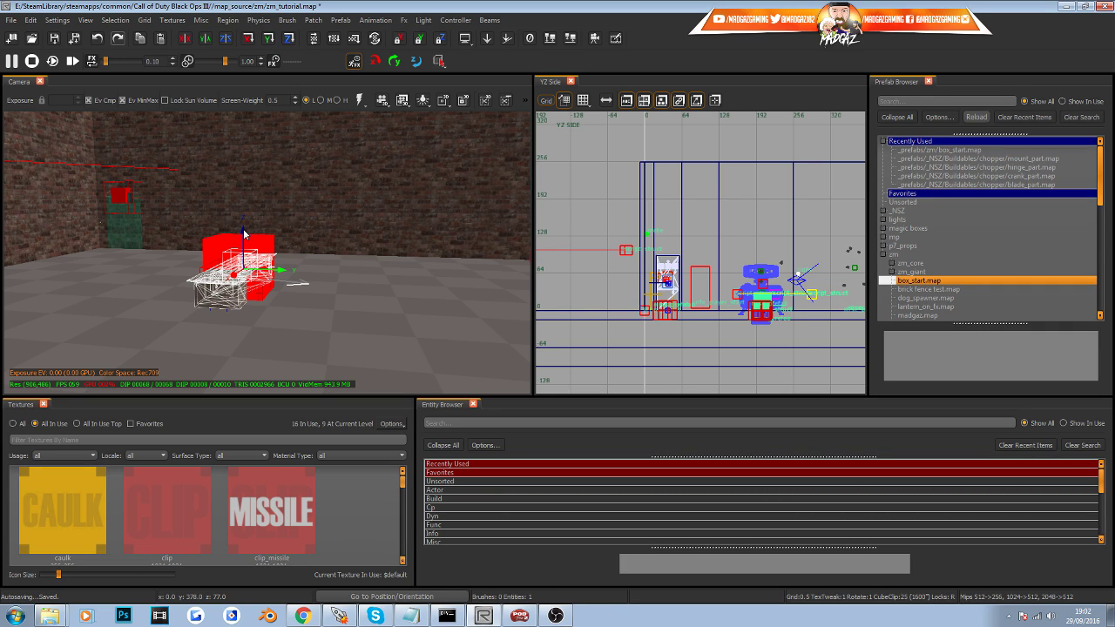
pyautogui.click(289, 41)
pyautogui.moveTo(314, 265); pyautogui.dragTo(383, 264, button='right')
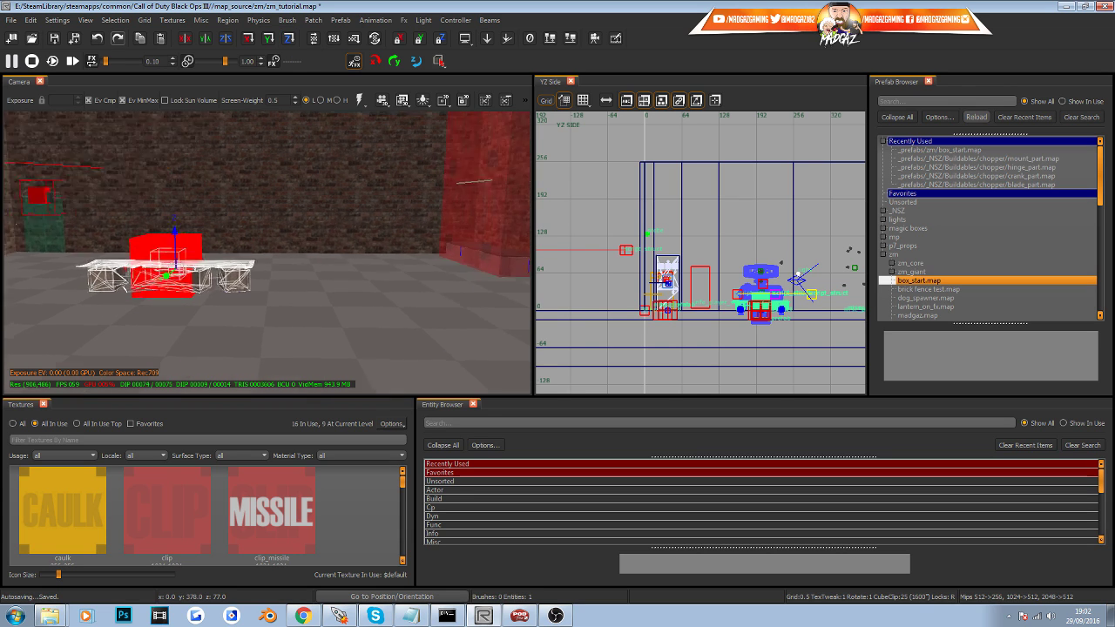
pyautogui.moveTo(324, 290); pyautogui.dragTo(316, 230, button='right')
pyautogui.moveTo(275, 286); pyautogui.dragTo(278, 341, button='right')
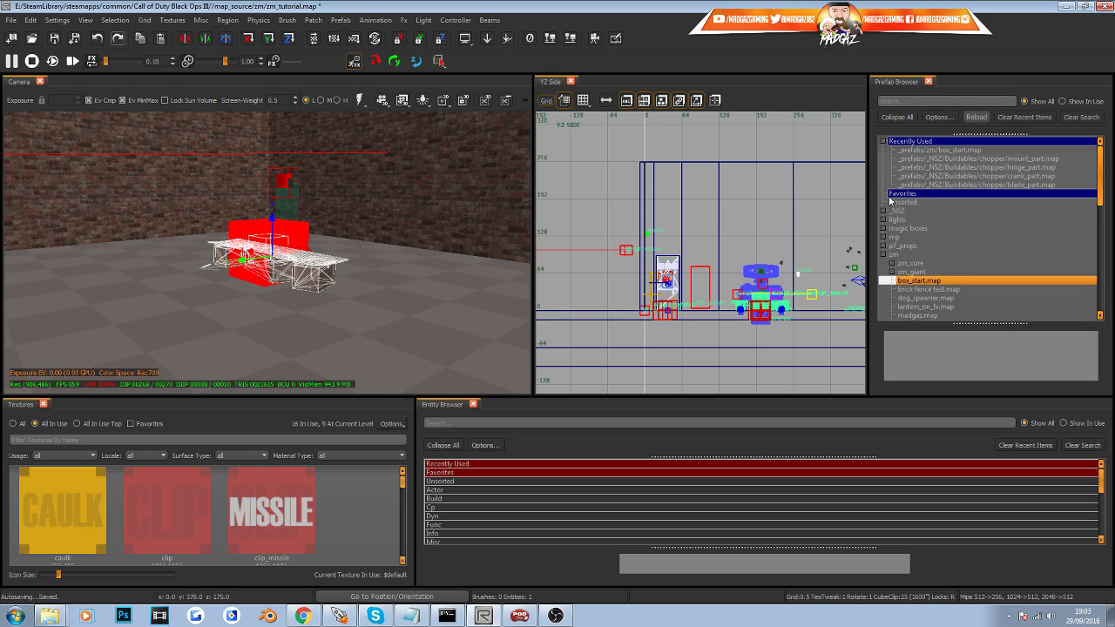
# Close the Prefab Browser, move the box prefab against the end wall in the XY Top view and deselect it.
pyautogui.hotkey('ctrl', 'Tab')
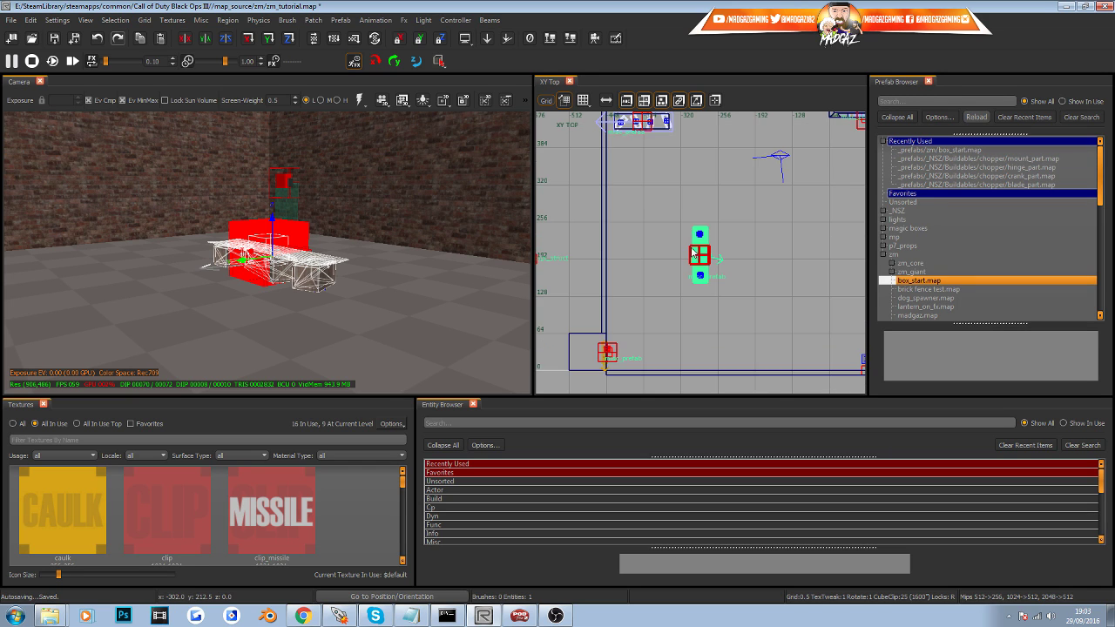
pyautogui.scroll(-5, 693, 253)
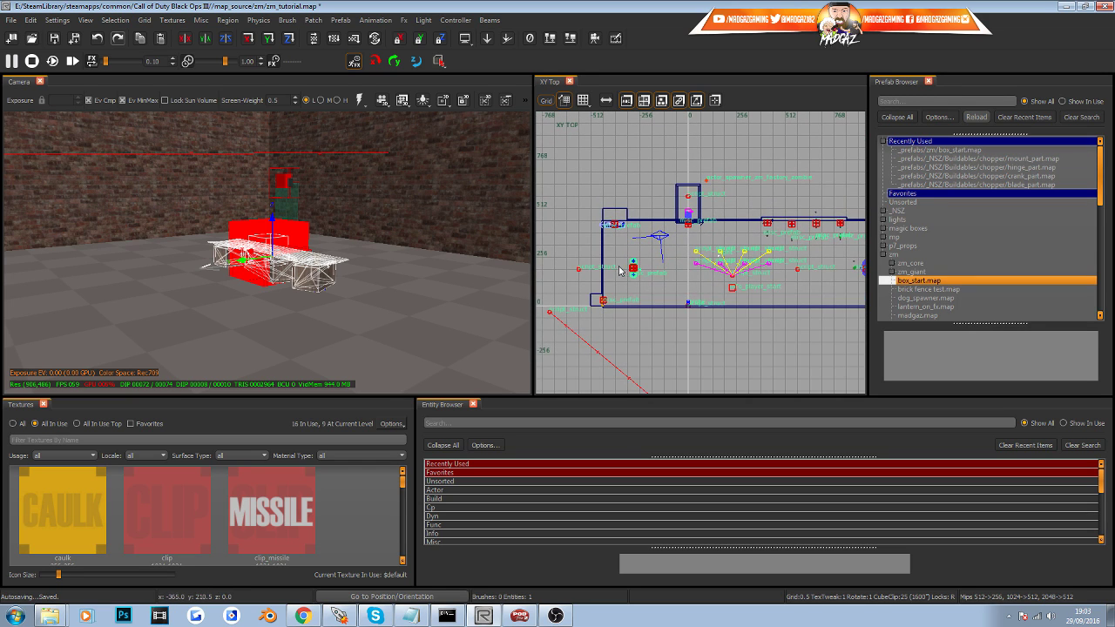
pyautogui.click(929, 81)
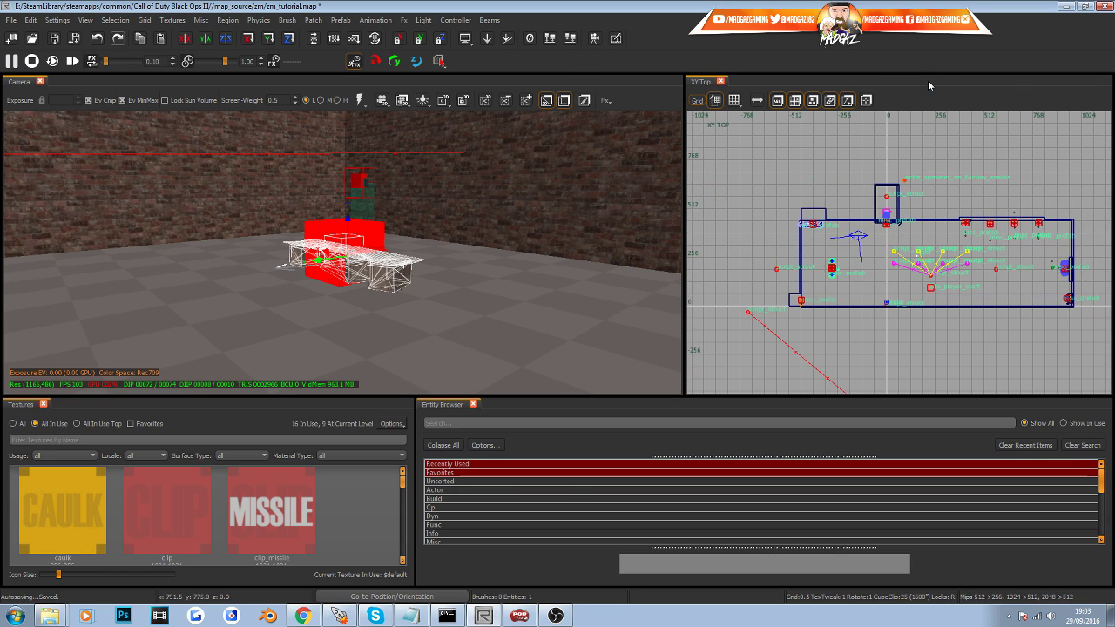
pyautogui.scroll(5, 832, 280)
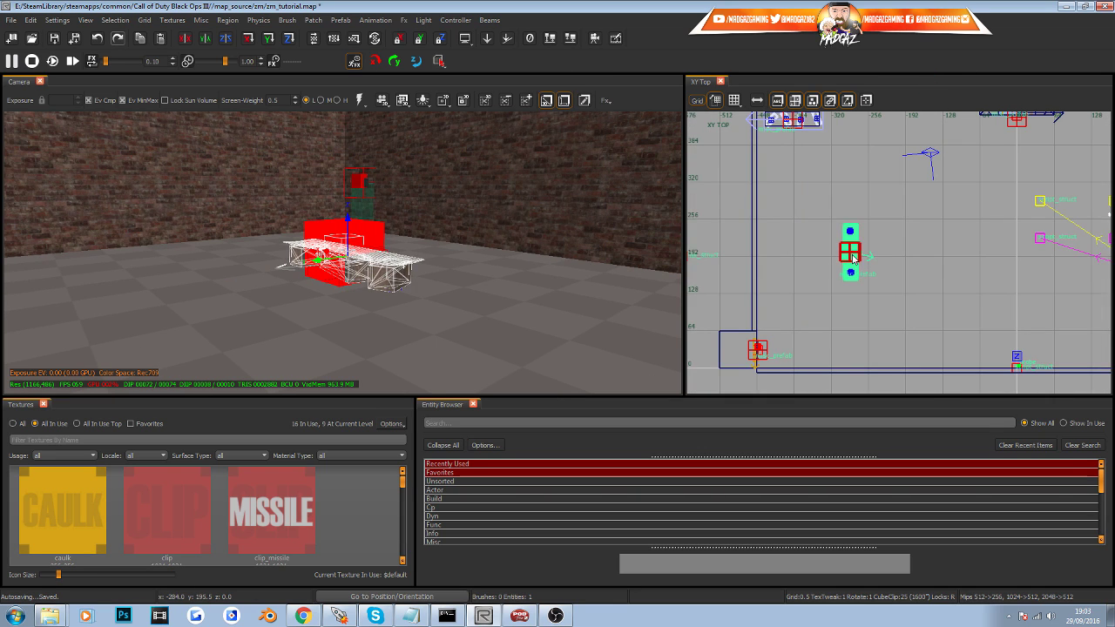
pyautogui.moveTo(852, 259); pyautogui.dragTo(770, 249)
pyautogui.moveTo(624, 317)
pyautogui.mouseDown(button='right')
pyautogui.moveTo(632, 301)
pyautogui.moveTo(613, 315)
pyautogui.moveTo(629, 305)
pyautogui.moveTo(620, 321)
pyautogui.mouseUp(button='right')
pyautogui.press('Escape')
pyautogui.moveTo(343, 253)
pyautogui.mouseDown(button='right')
pyautogui.moveTo(383, 244)
pyautogui.moveTo(340, 248)
pyautogui.moveTo(357, 252)
pyautogui.mouseUp(button='right')
pyautogui.moveTo(462, 322); pyautogui.dragTo(462, 331, button='right')
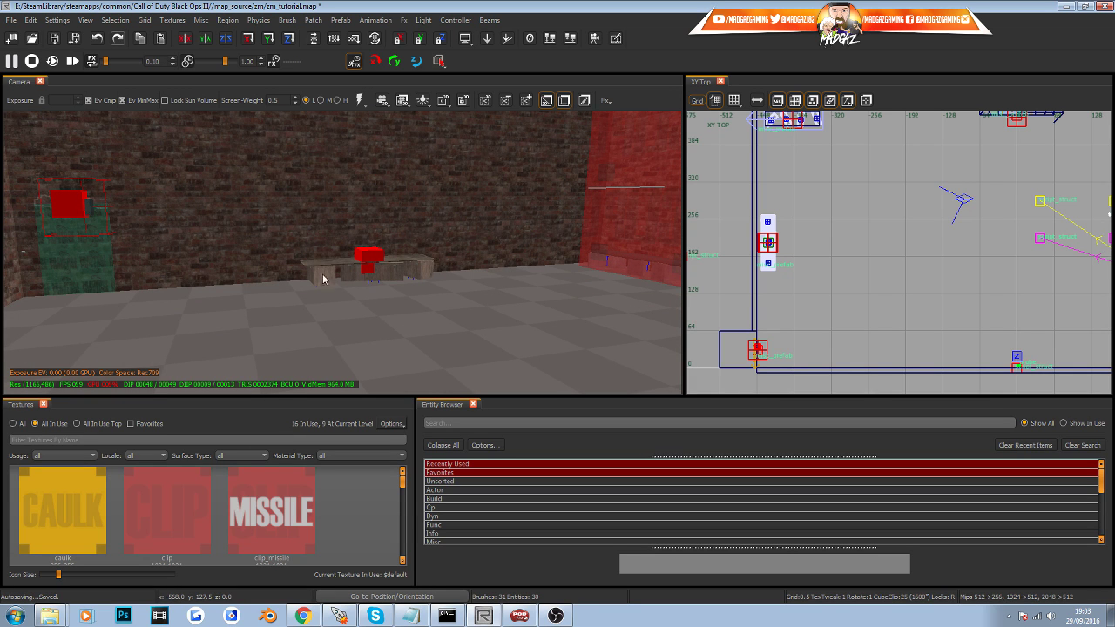
pyautogui.moveTo(419, 296); pyautogui.dragTo(379, 376, button='right')
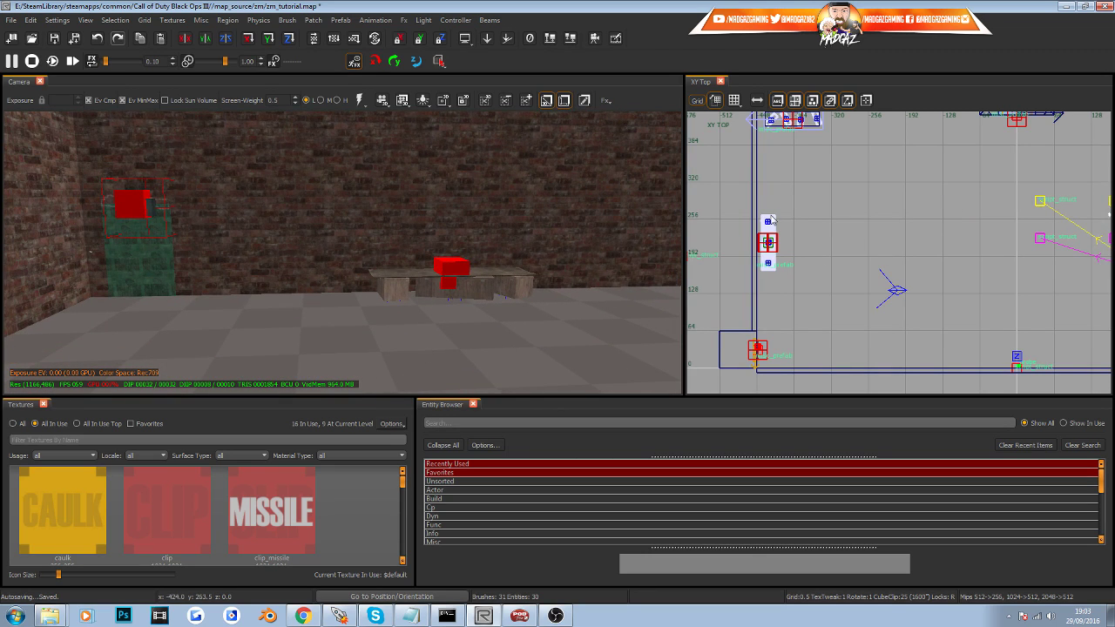
# Show all textures, filter them by "clip" and select the clip texture.
pyautogui.click(14, 423)
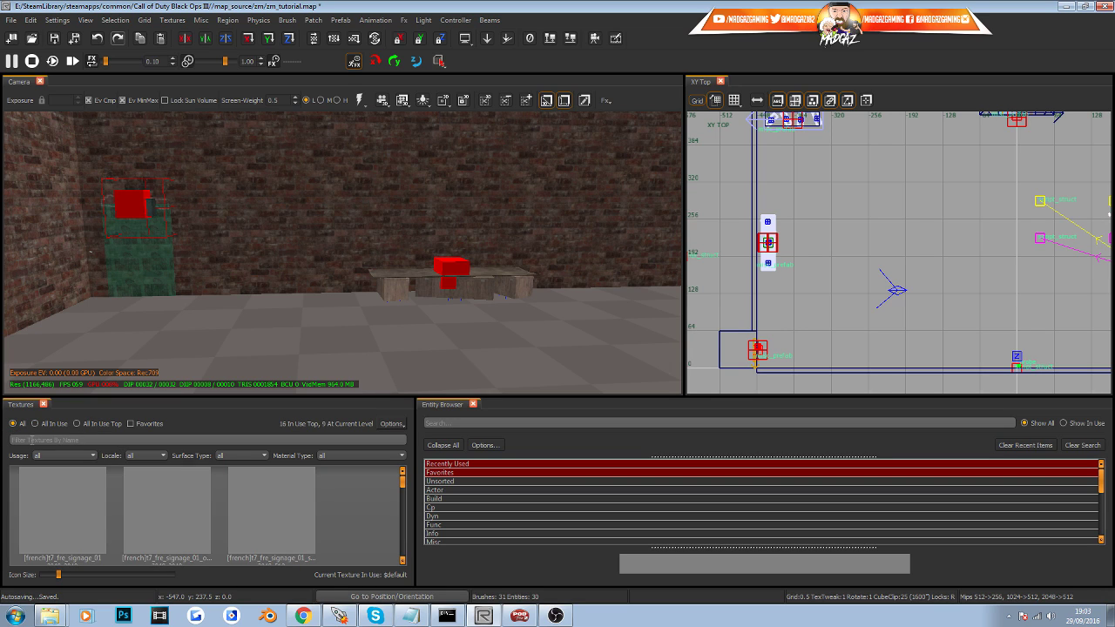
pyautogui.click(33, 440)
pyautogui.write('clip')
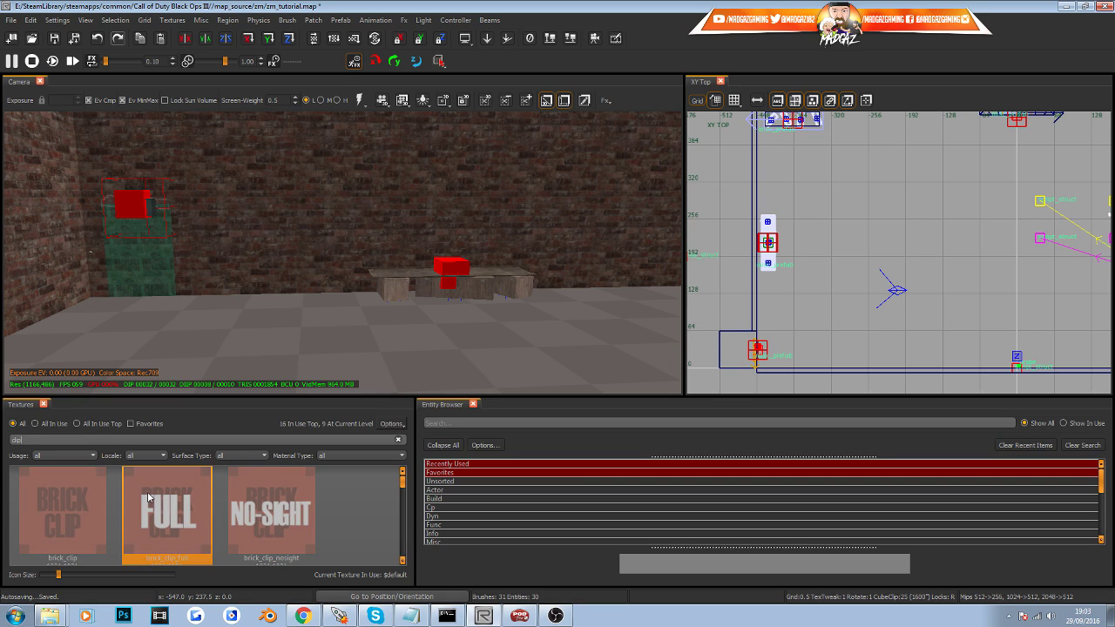
pyautogui.scroll(-3, 377, 490)
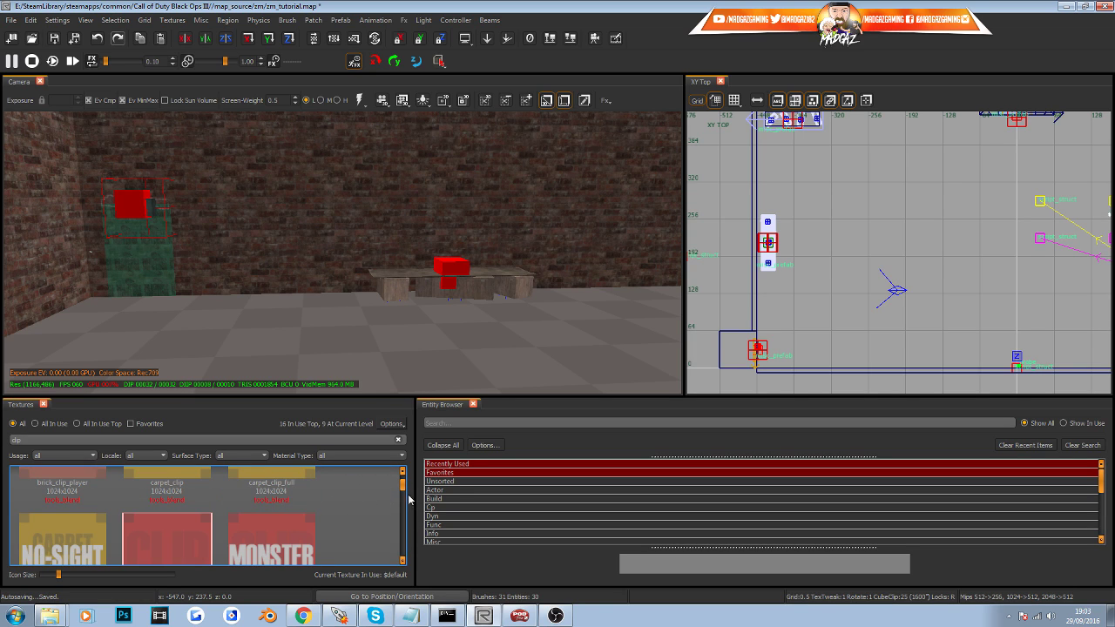
pyautogui.moveTo(404, 487); pyautogui.dragTo(404, 490)
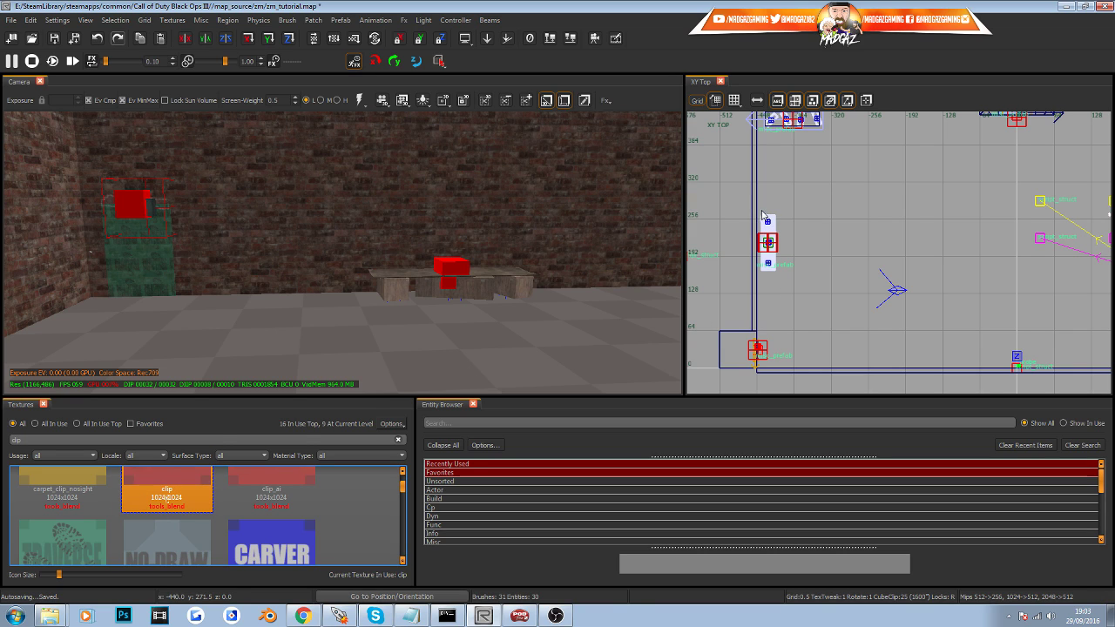
# Draw a clip brush around the box prefab, fit it to 31 by 95 units and extend it high up the wall.
pyautogui.moveTo(760, 216)
pyautogui.mouseDown()
pyautogui.moveTo(788, 262)
pyautogui.moveTo(777, 275)
pyautogui.mouseUp()
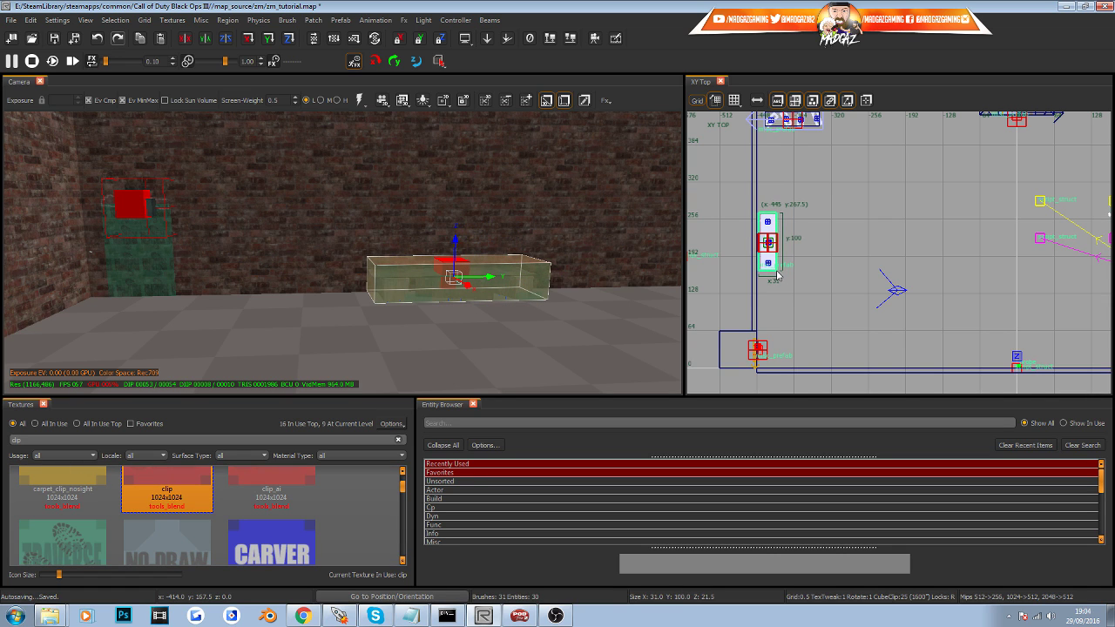
pyautogui.moveTo(628, 230); pyautogui.dragTo(474, 307, button='right')
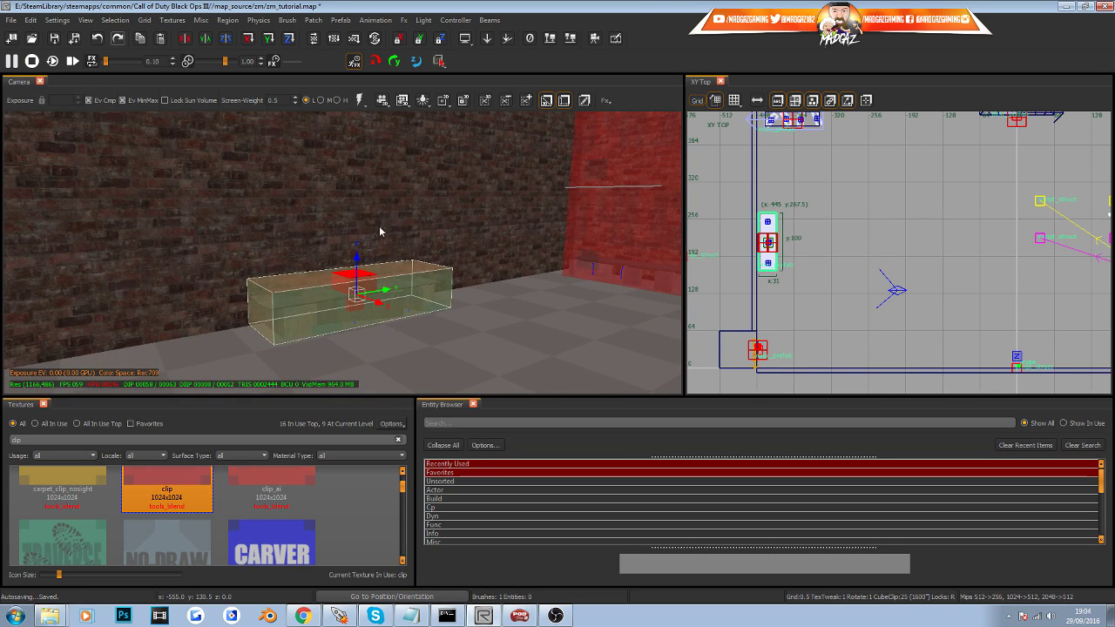
pyautogui.moveTo(379, 230)
pyautogui.mouseDown(button='right')
pyautogui.moveTo(383, 248)
pyautogui.moveTo(449, 225)
pyautogui.mouseUp(button='right')
pyautogui.moveTo(443, 213); pyautogui.dragTo(439, 157)
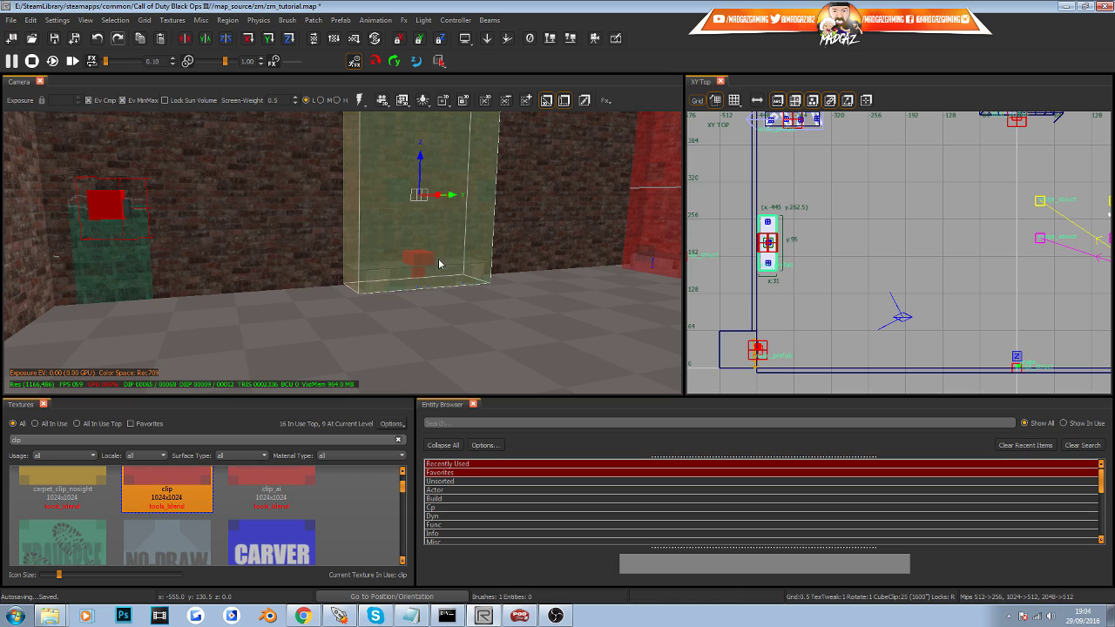
pyautogui.moveTo(438, 264)
pyautogui.mouseDown(button='right')
pyautogui.moveTo(458, 240)
pyautogui.moveTo(466, 250)
pyautogui.moveTo(548, 248)
pyautogui.mouseUp(button='right')
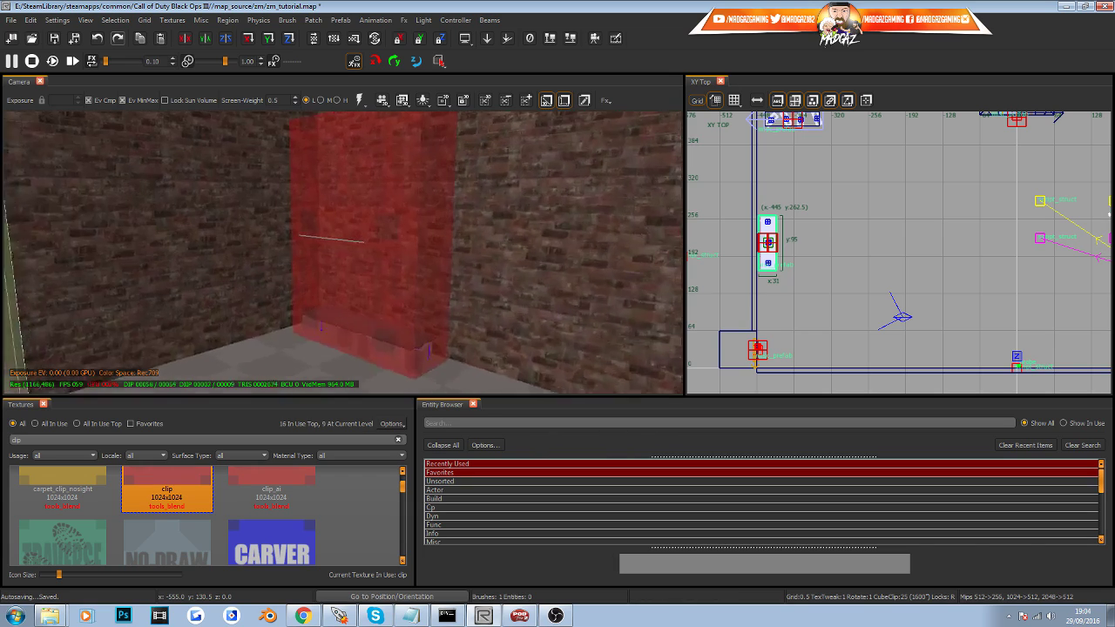
# Trim the room-facing side of the clip brush to fit the box prefab more tightly and deselect the brush.
pyautogui.moveTo(446, 325)
pyautogui.mouseDown(button='right')
pyautogui.moveTo(440, 289)
pyautogui.moveTo(384, 335)
pyautogui.moveTo(349, 296)
pyautogui.moveTo(409, 305)
pyautogui.moveTo(427, 291)
pyautogui.mouseUp(button='right')
pyautogui.scroll(5, 780, 240)
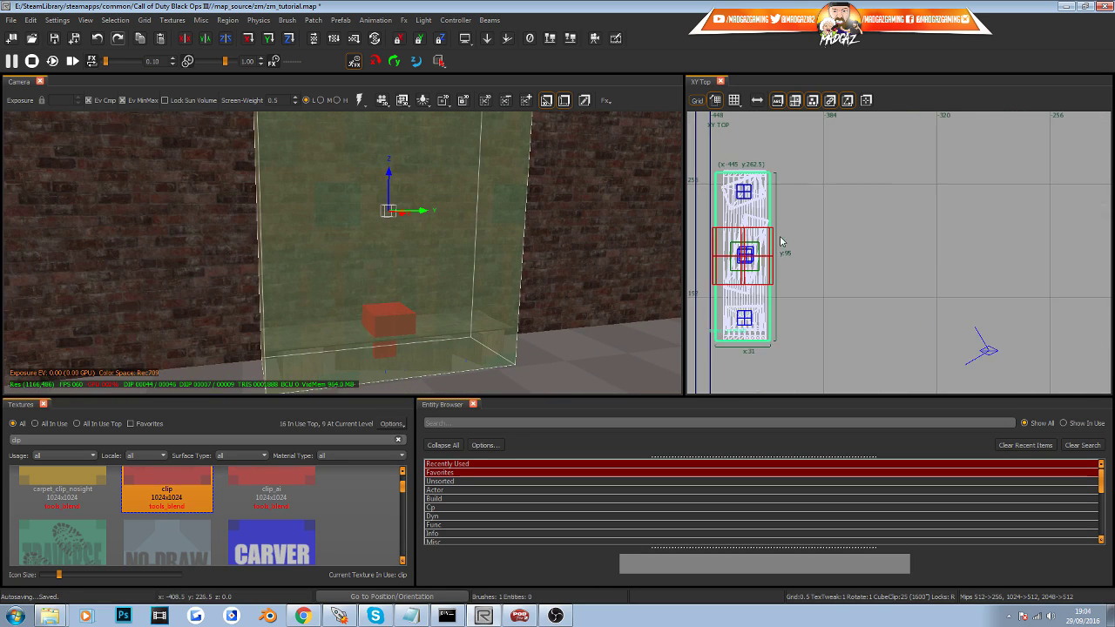
pyautogui.scroll(3, 781, 241)
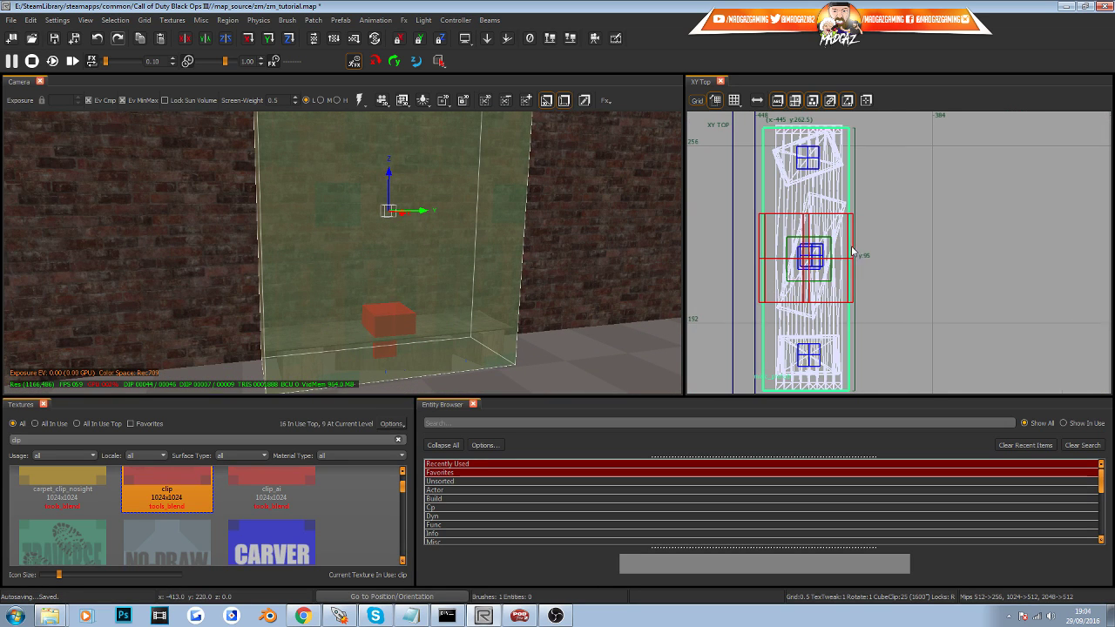
pyautogui.moveTo(861, 256); pyautogui.dragTo(853, 253)
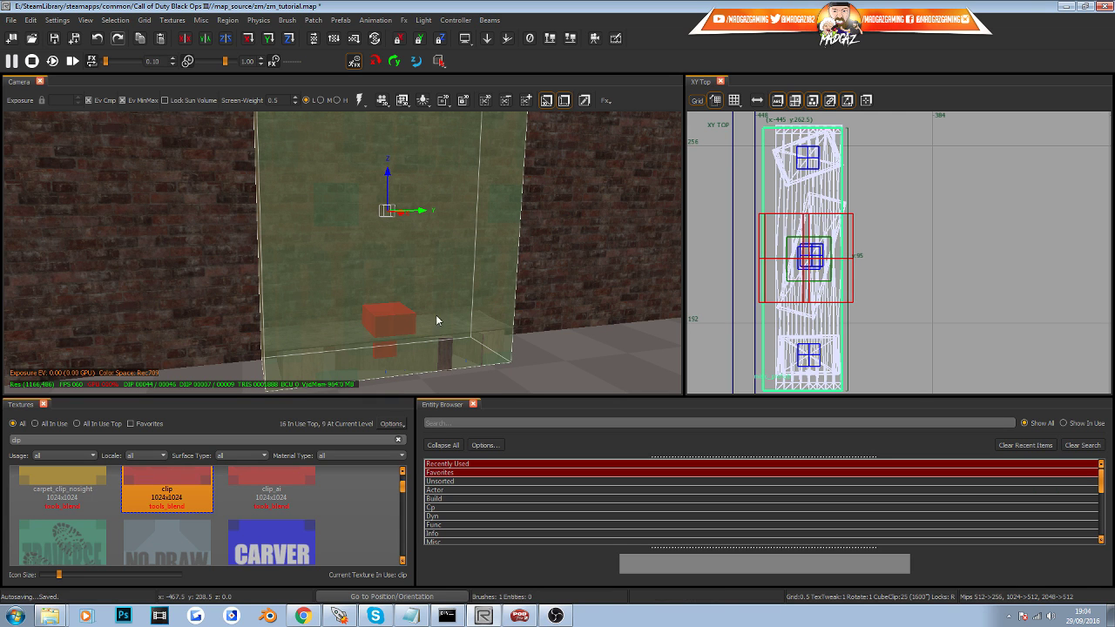
pyautogui.moveTo(528, 259)
pyautogui.mouseDown(button='right')
pyautogui.moveTo(505, 265)
pyautogui.moveTo(503, 244)
pyautogui.moveTo(523, 234)
pyautogui.moveTo(515, 277)
pyautogui.moveTo(511, 241)
pyautogui.moveTo(507, 277)
pyautogui.moveTo(526, 244)
pyautogui.moveTo(508, 291)
pyautogui.moveTo(510, 247)
pyautogui.moveTo(514, 291)
pyautogui.moveTo(542, 263)
pyautogui.mouseUp(button='right')
pyautogui.press('Escape')
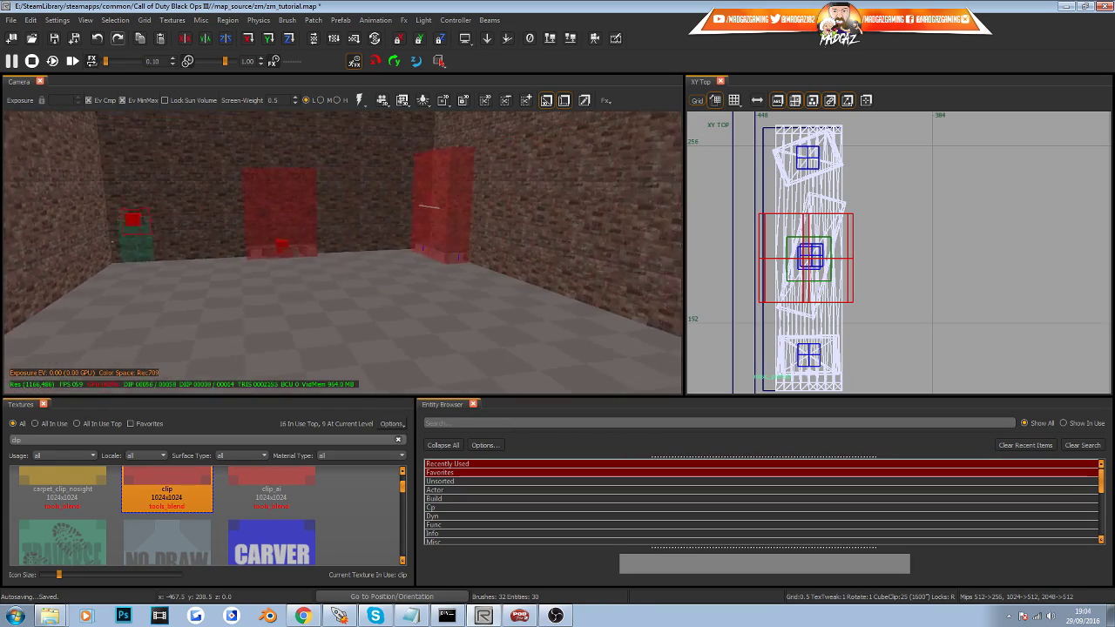
# Open the Models browser and filter all models by "light zm".
pyautogui.moveTo(343, 253); pyautogui.dragTo(508, 221, button='right')
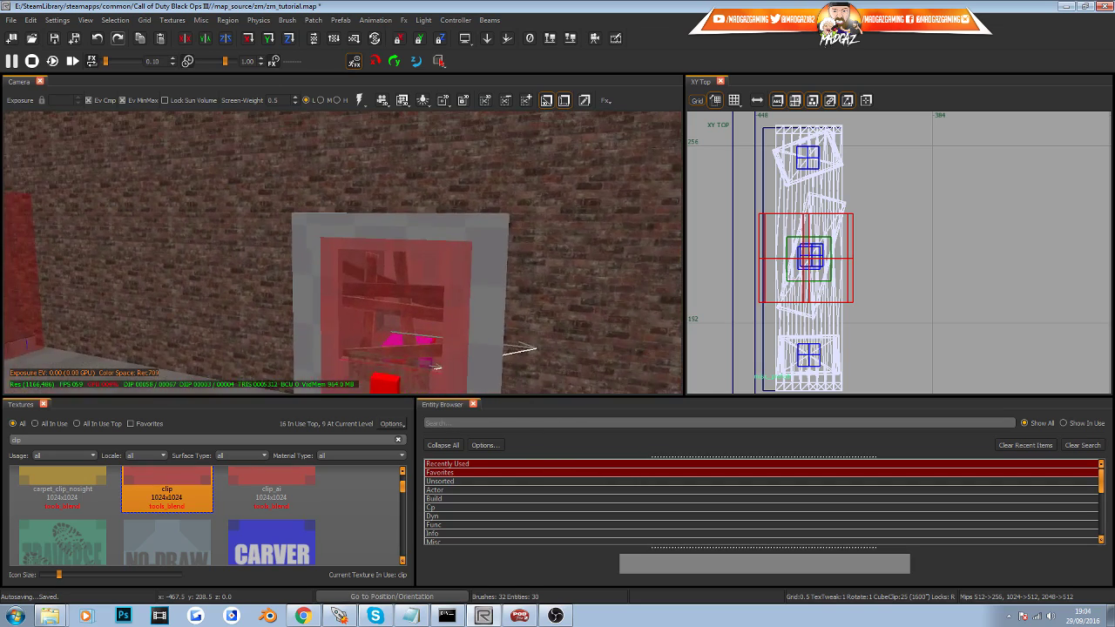
pyautogui.moveTo(406, 353)
pyautogui.mouseDown(button='right')
pyautogui.moveTo(349, 350)
pyautogui.moveTo(418, 352)
pyautogui.moveTo(406, 353)
pyautogui.mouseUp(button='right')
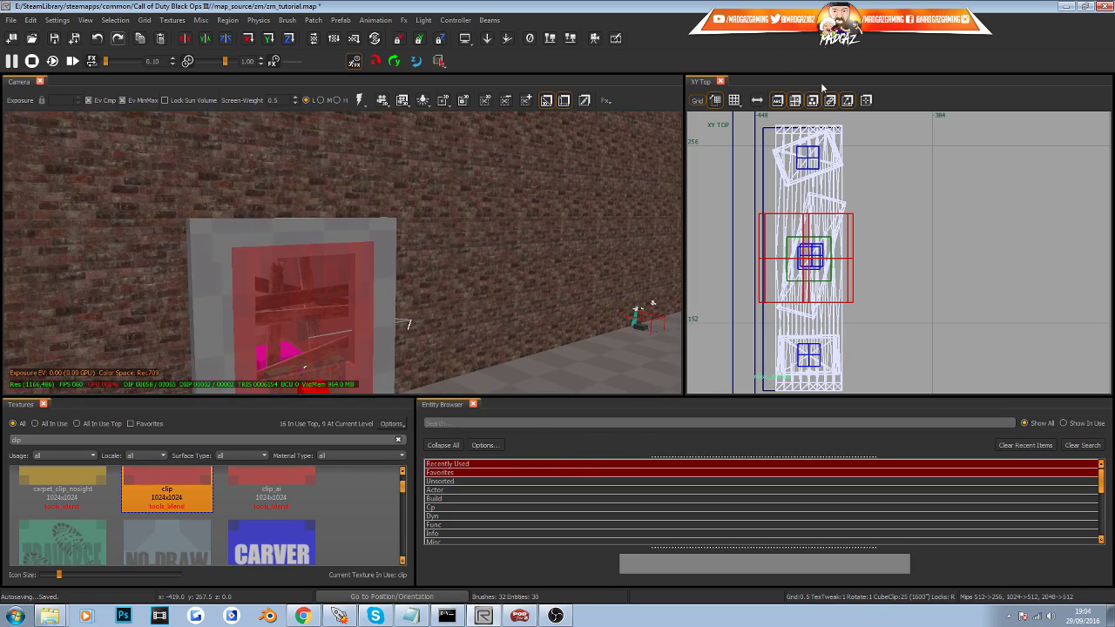
pyautogui.rightClick(788, 33)
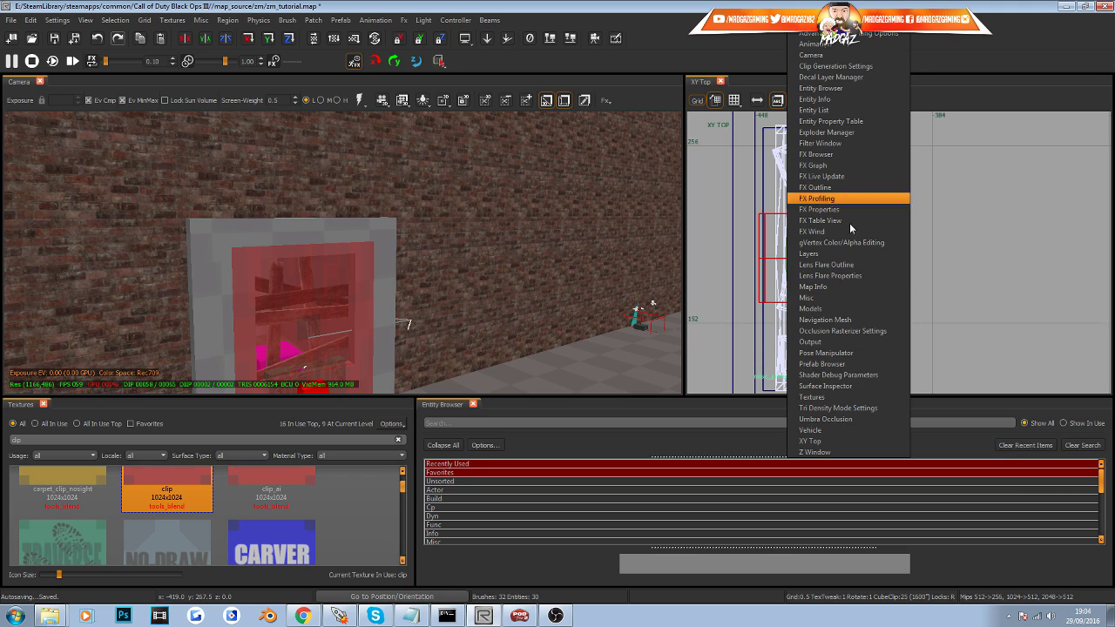
pyautogui.click(836, 310)
pyautogui.click(818, 101)
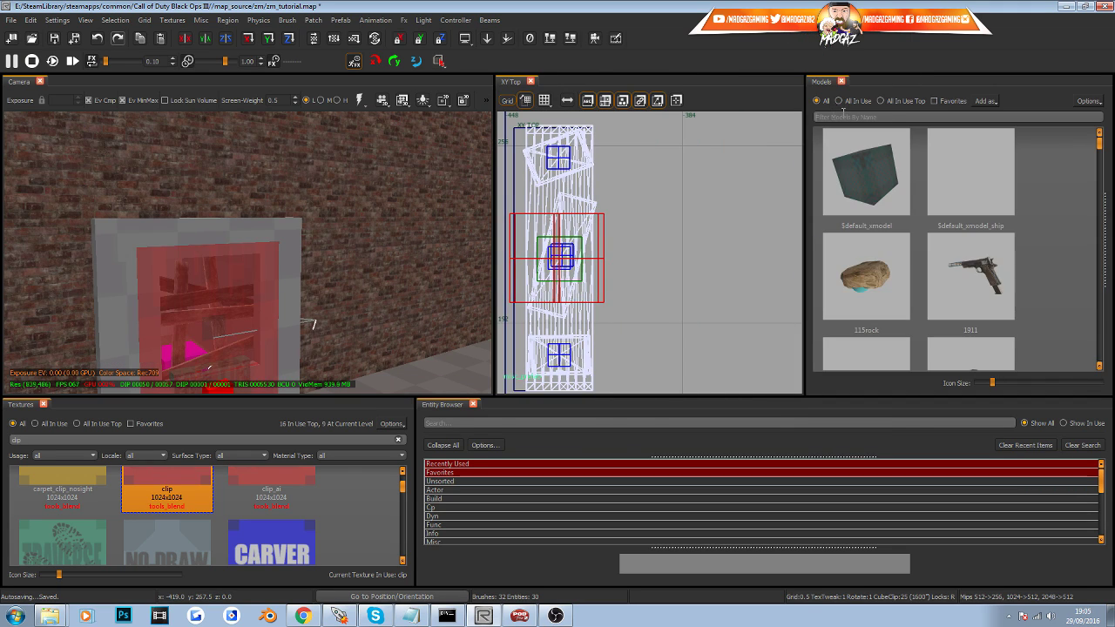
pyautogui.click(843, 113)
pyautogui.write('ligh')
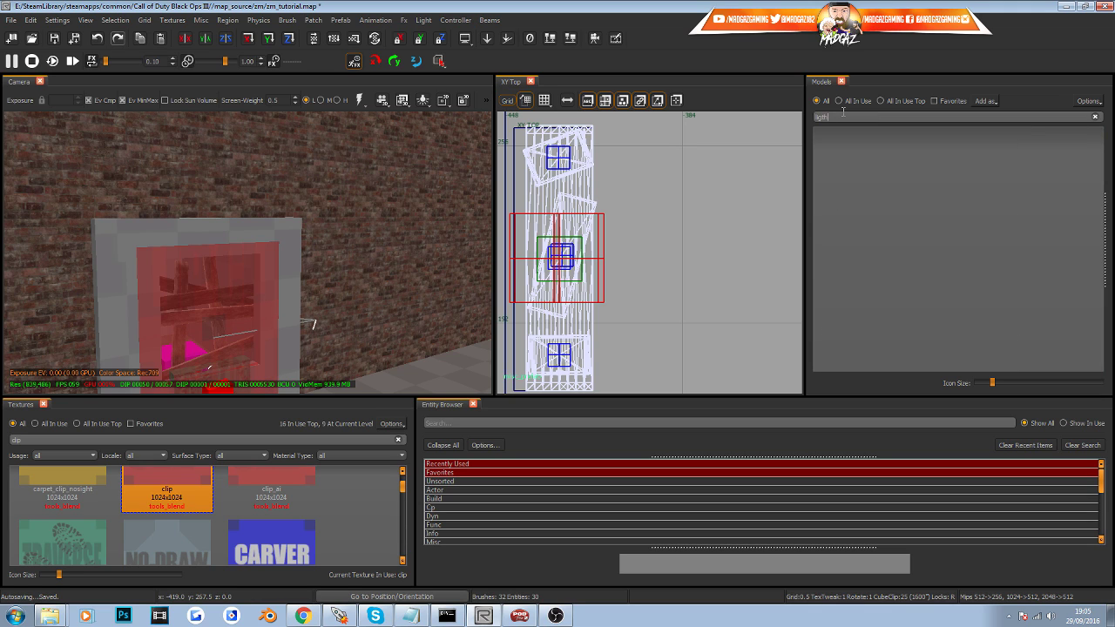
pyautogui.write('h')
pyautogui.press('BackSpace')
pyautogui.press('BackSpace')
pyautogui.write('ht')
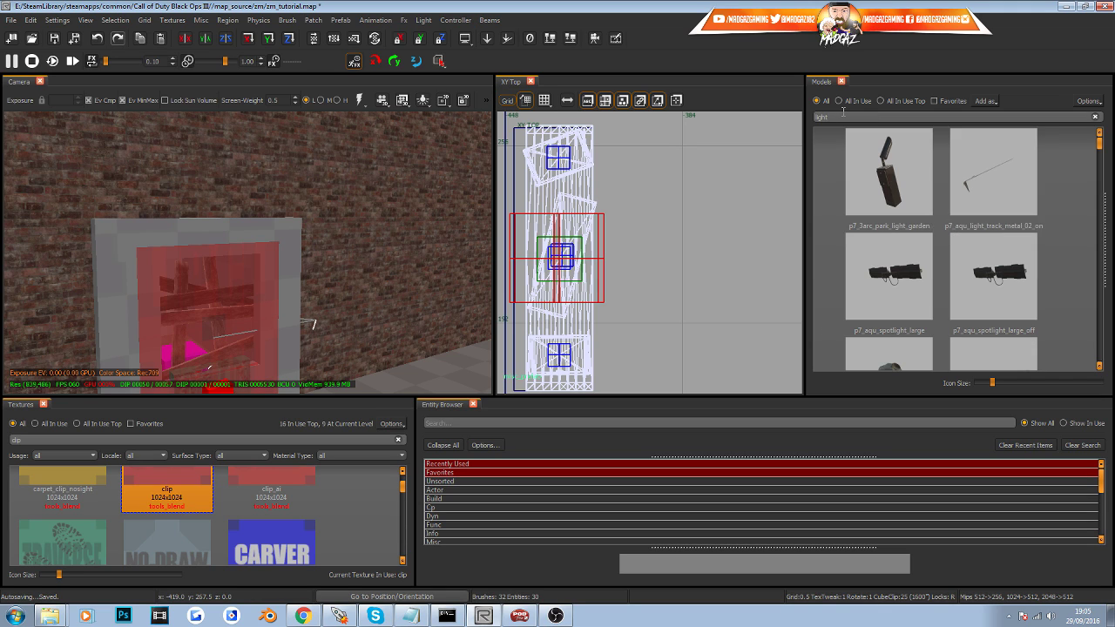
pyautogui.moveTo(1098, 146); pyautogui.dragTo(1101, 360)
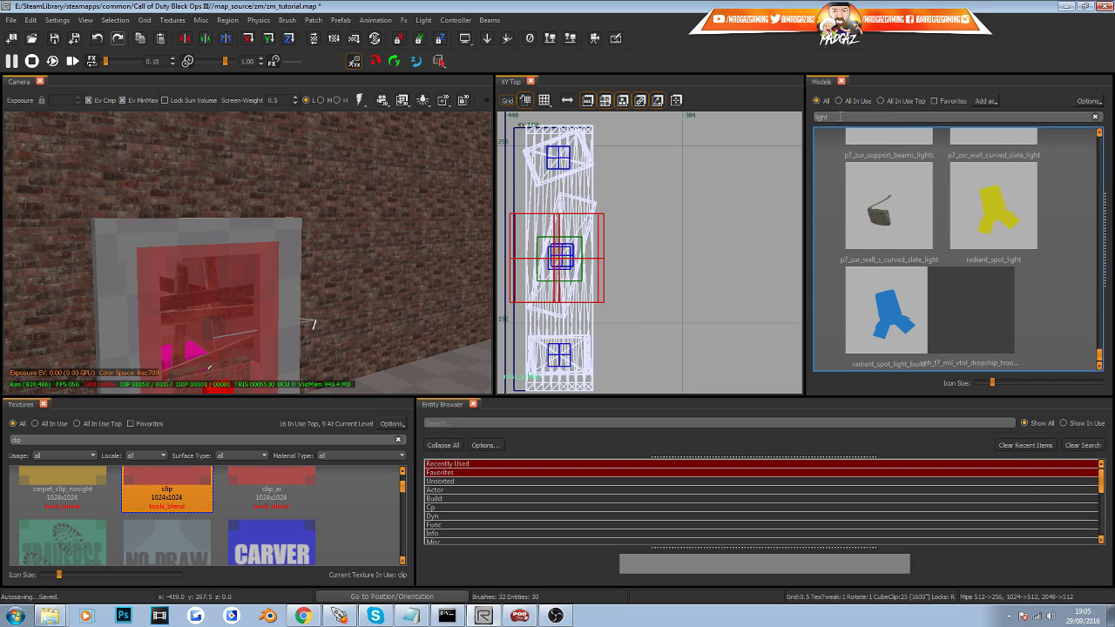
pyautogui.write('zm')
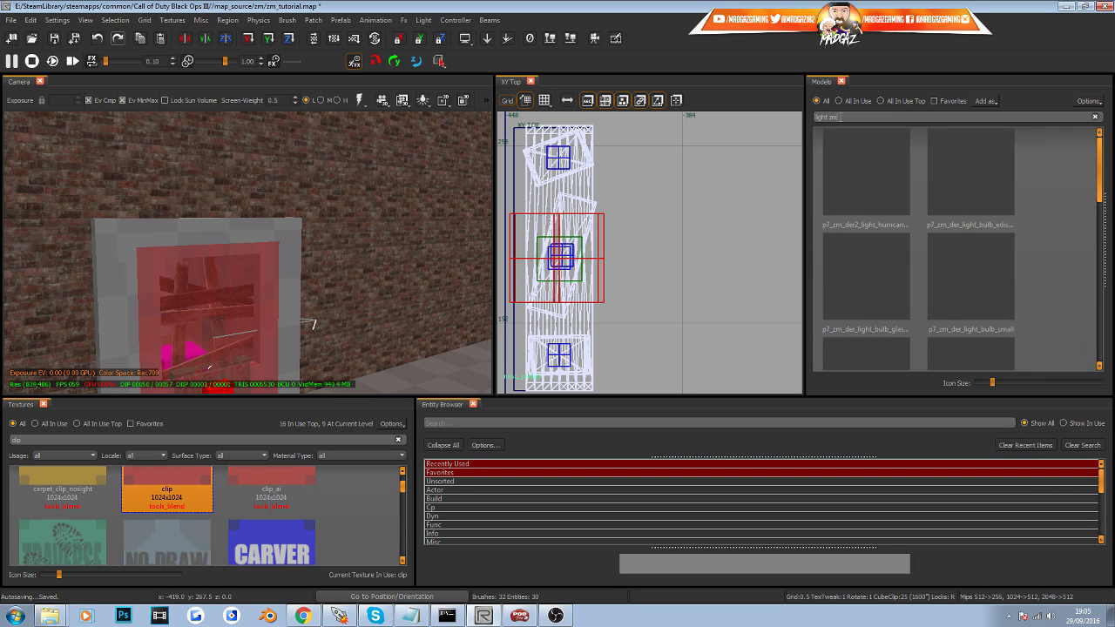
pyautogui.moveTo(1099, 149); pyautogui.dragTo(1104, 330)
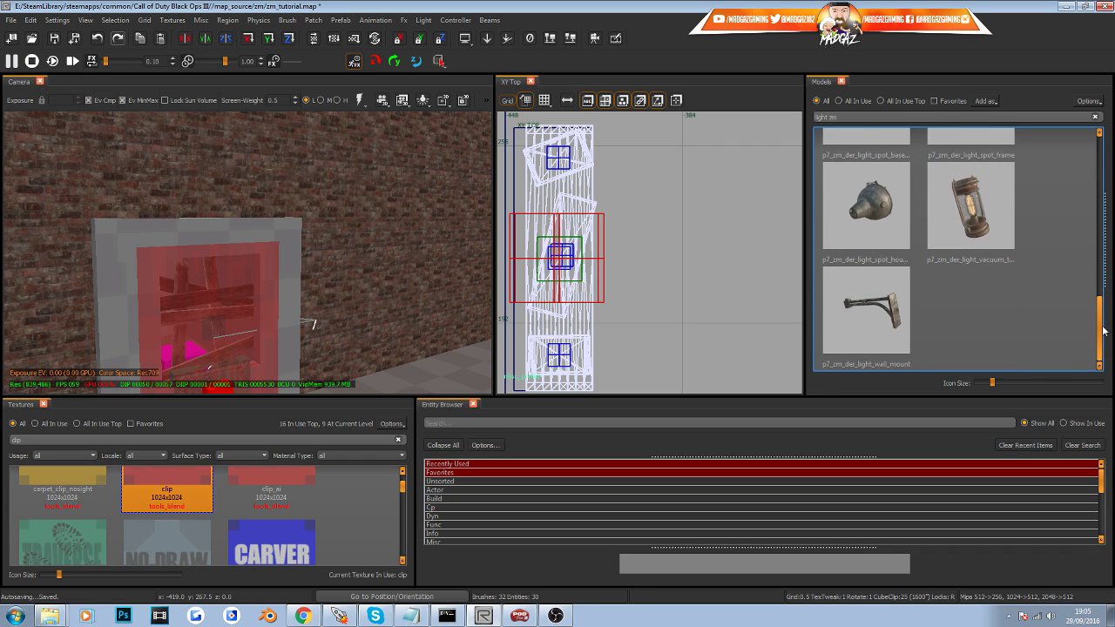
# Place the p7_zm_der_light_wall_mount model above the barricaded window and rotate it a quarter turn about Z so it projects from the wall.
pyautogui.click(849, 317)
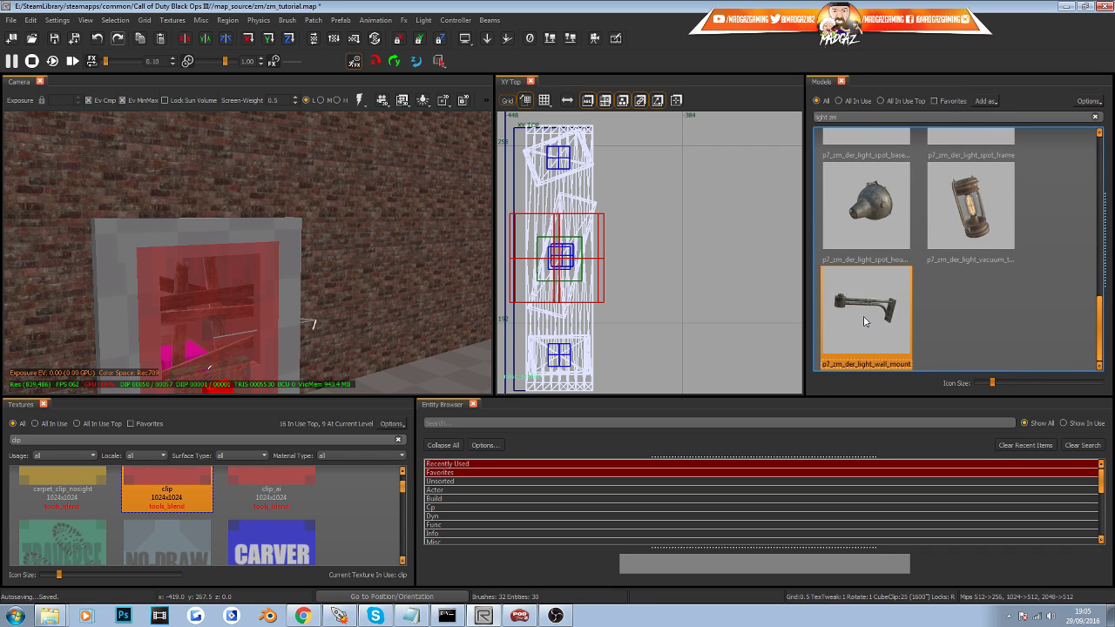
pyautogui.moveTo(866, 317); pyautogui.dragTo(206, 196)
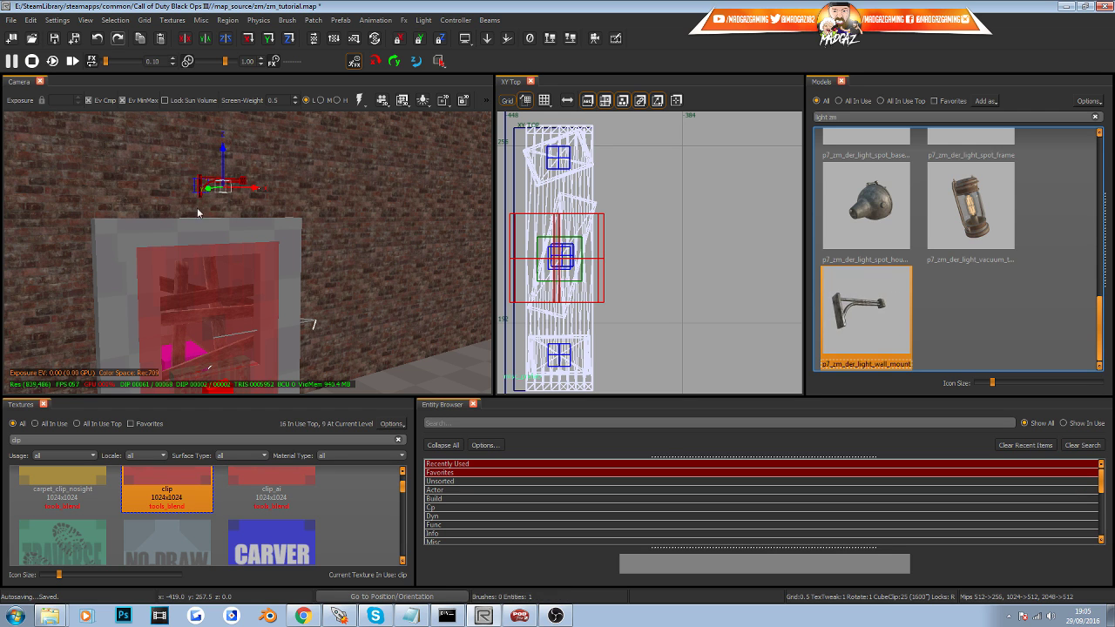
pyautogui.moveTo(199, 212); pyautogui.dragTo(242, 264, button='right')
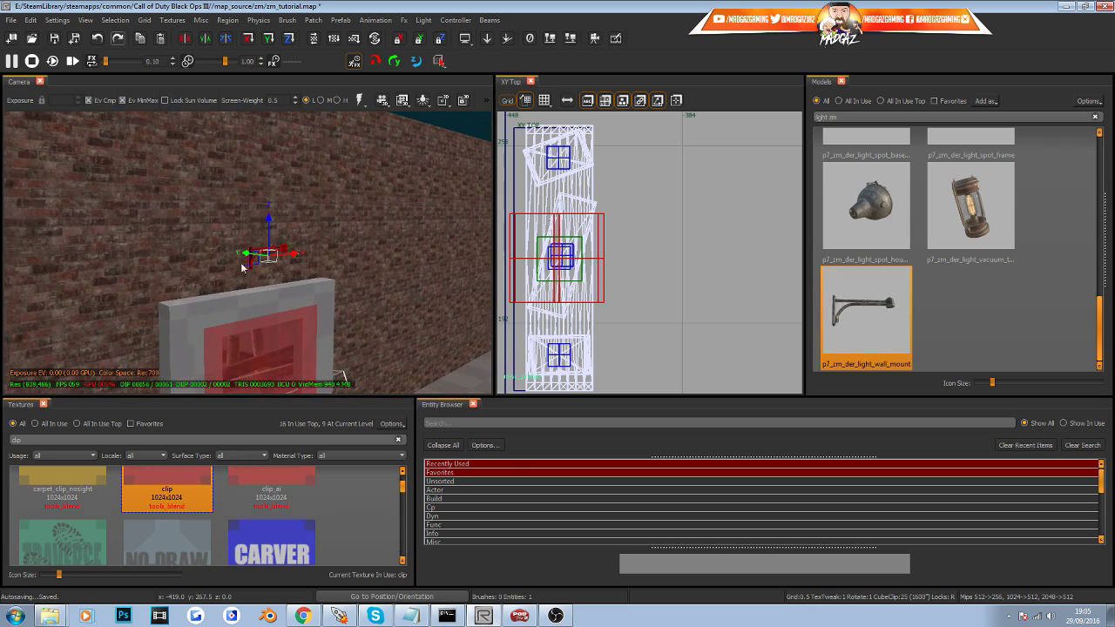
pyautogui.click(290, 41)
# Move the wall mount flush against the brick wall, centred above the window at X -3, Y 448, Z 154, and deselect it.
pyautogui.moveTo(274, 191); pyautogui.dragTo(305, 190, button='right')
pyautogui.moveTo(298, 345); pyautogui.dragTo(297, 369, button='right')
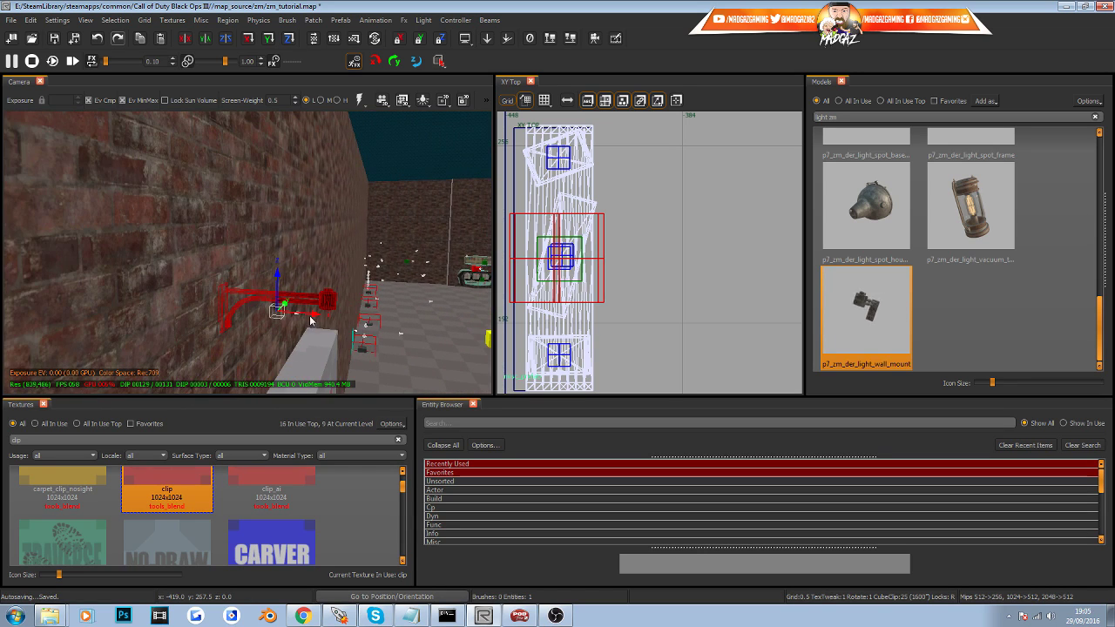
pyautogui.moveTo(314, 318); pyautogui.dragTo(377, 322)
pyautogui.moveTo(377, 322)
pyautogui.mouseDown(button='right')
pyautogui.moveTo(435, 319)
pyautogui.moveTo(357, 321)
pyautogui.moveTo(376, 323)
pyautogui.mouseUp(button='right')
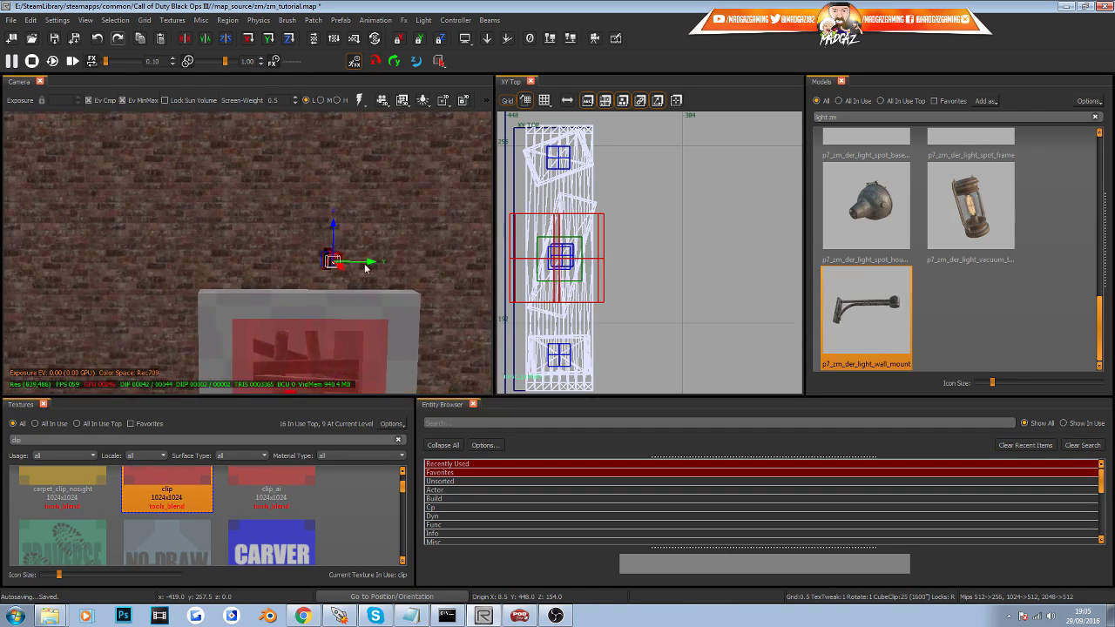
pyautogui.moveTo(374, 265); pyautogui.dragTo(356, 266)
pyautogui.scroll(-14, 634, 187)
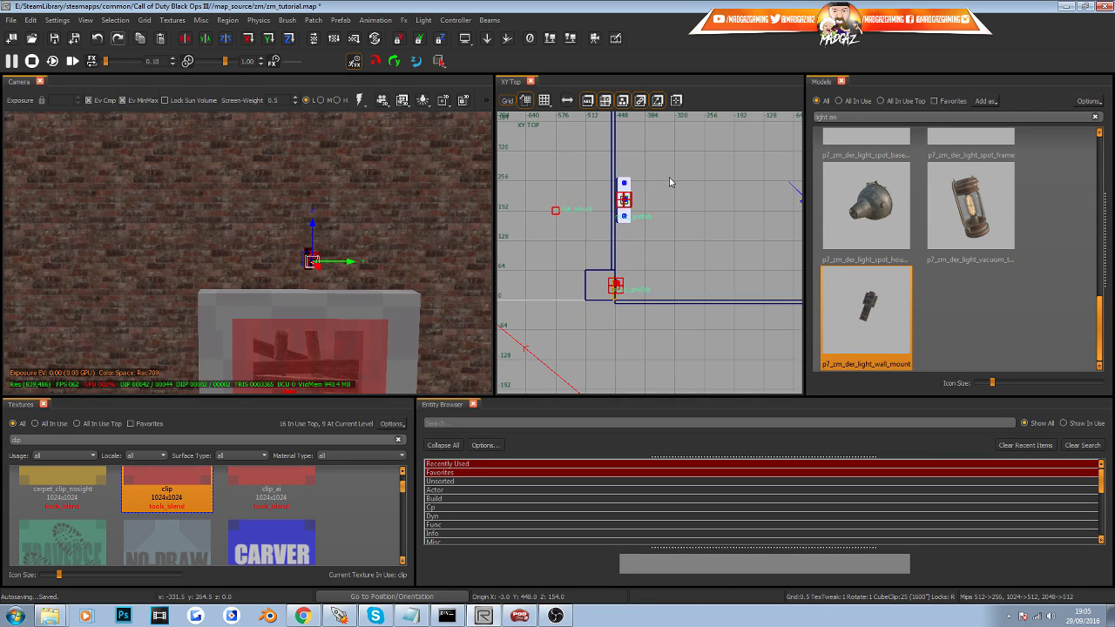
pyautogui.scroll(9, 657, 174)
pyautogui.scroll(3, 682, 273)
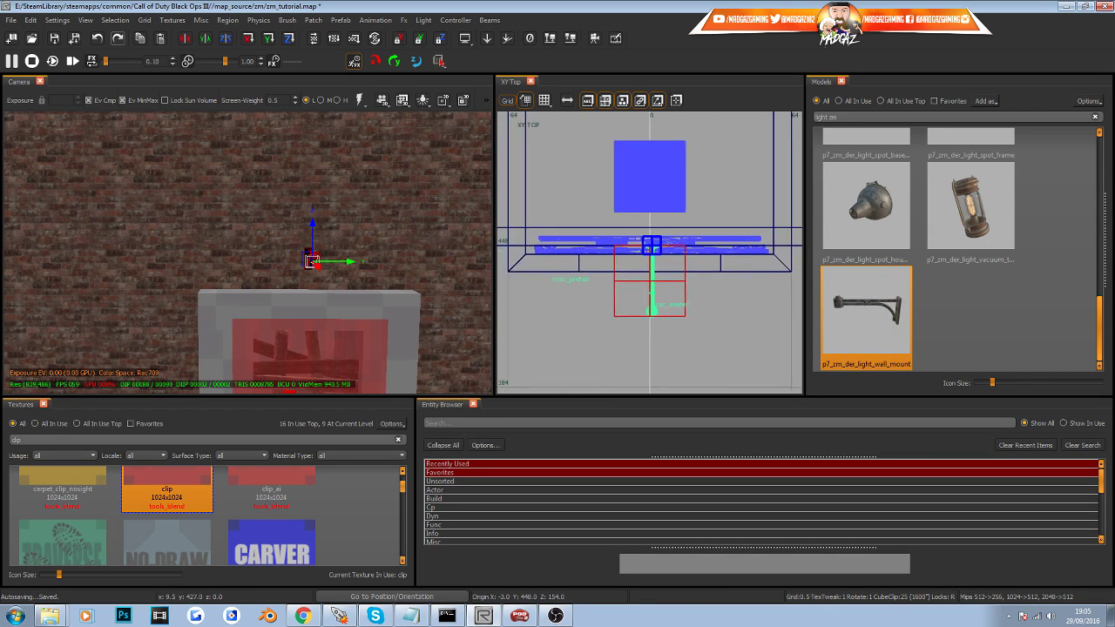
pyautogui.press('Escape')
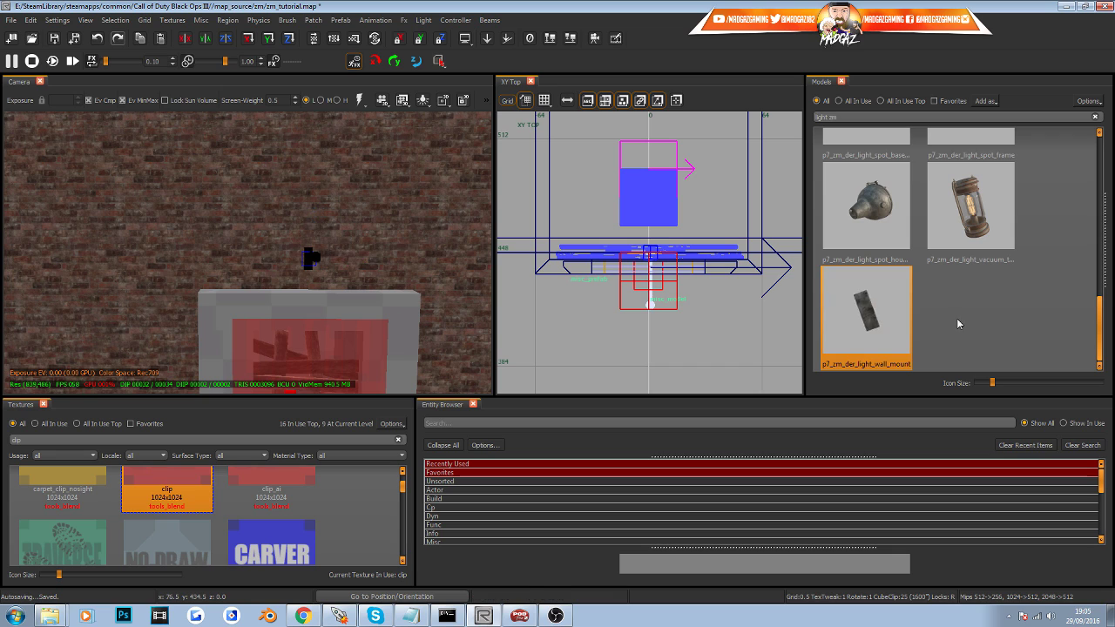
# Find the p7_zm_der_light_shade model among the filtered light models and place it just below the wall mount.
pyautogui.scroll(3, 997, 284)
pyautogui.scroll(4, 1025, 234)
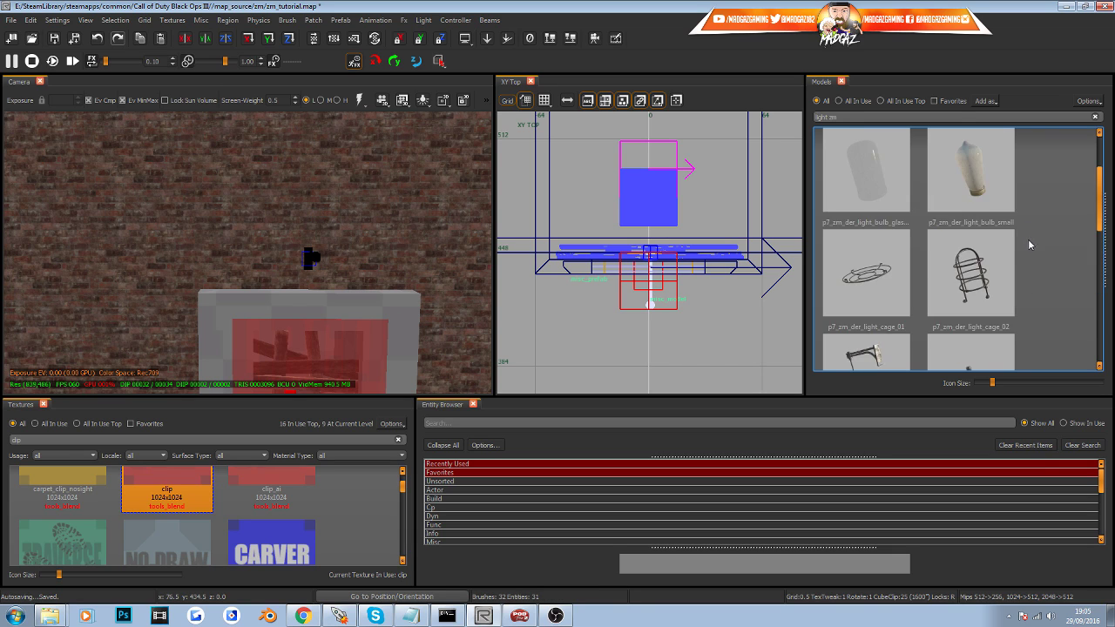
pyautogui.scroll(-7, 989, 288)
pyautogui.scroll(3, 993, 261)
pyautogui.click(971, 174)
pyautogui.scroll(1, 984, 149)
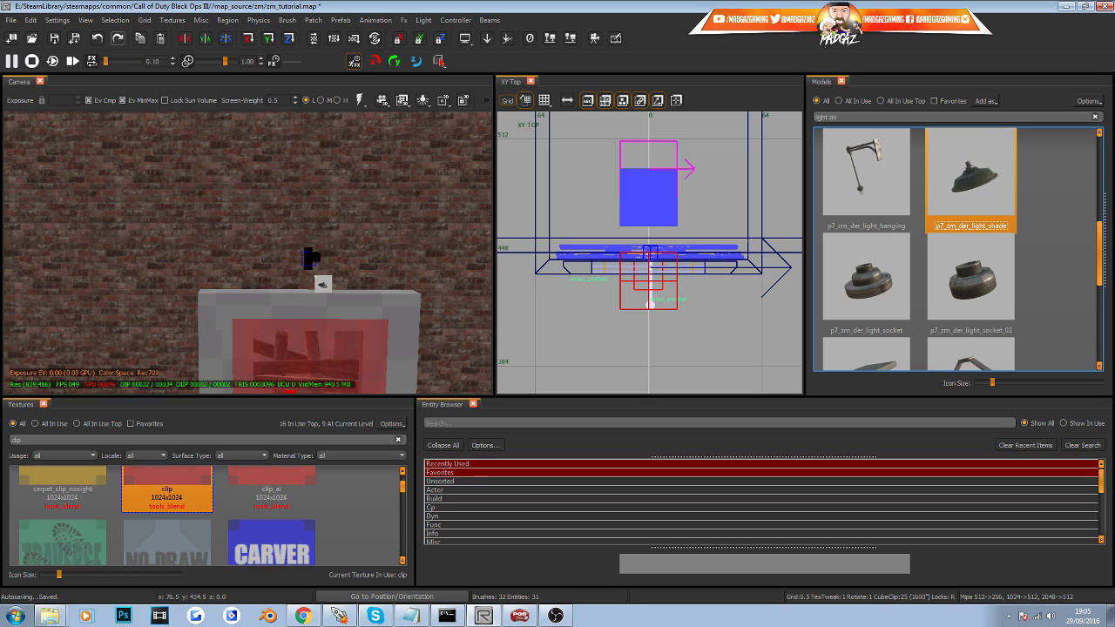
pyautogui.moveTo(971, 178); pyautogui.dragTo(315, 281)
# Move the light shade under the outer end of the wall mount and raise it to Z 149.
pyautogui.scroll(3, 654, 258)
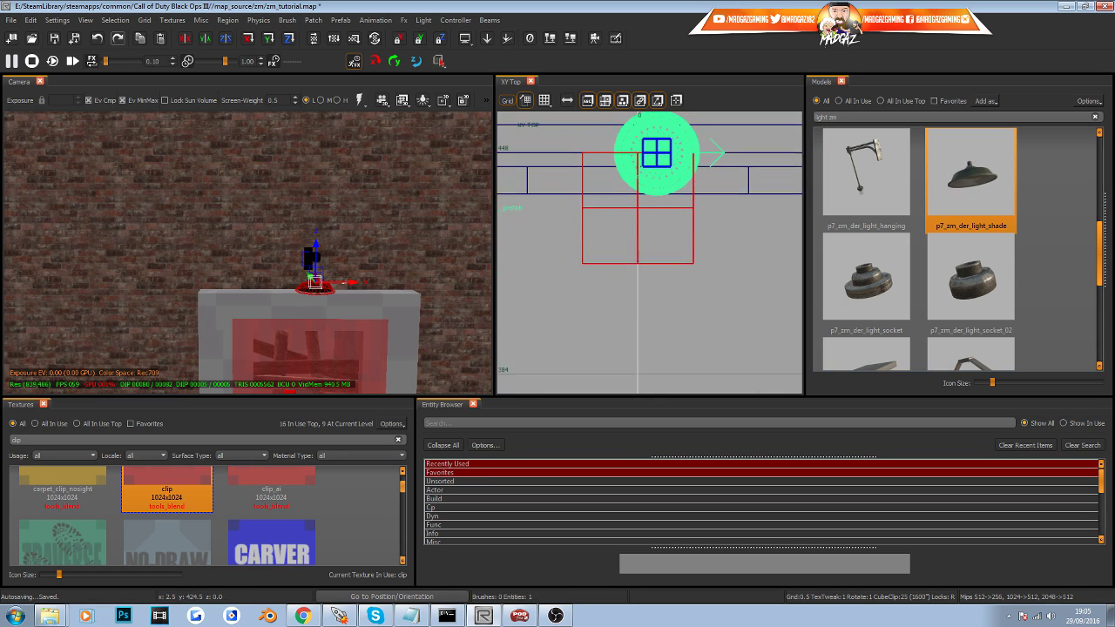
pyautogui.moveTo(652, 143); pyautogui.dragTo(644, 233)
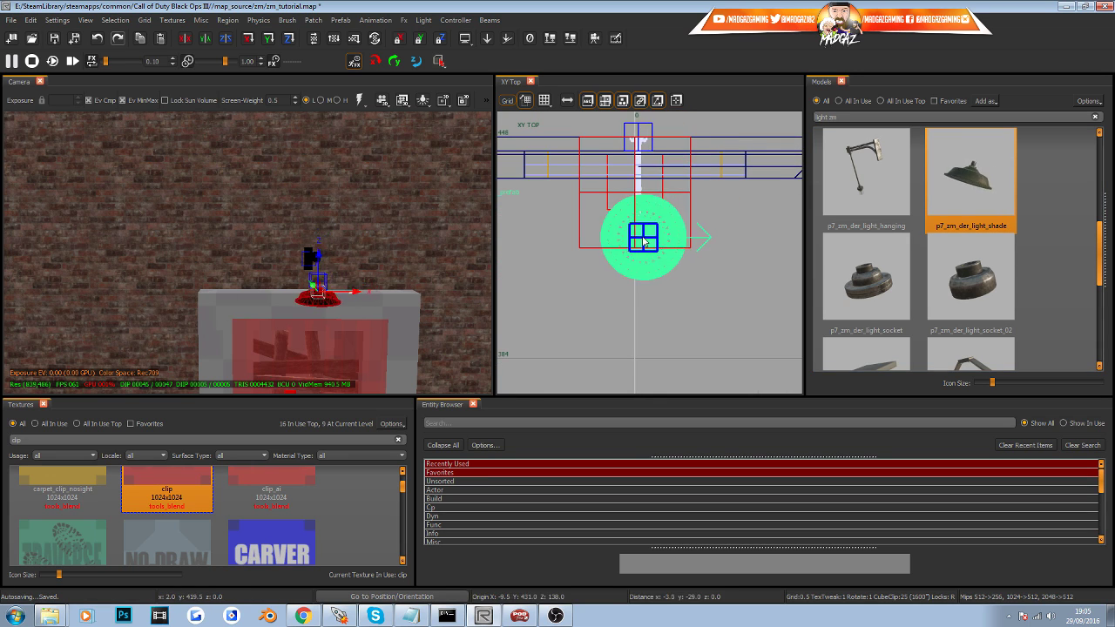
pyautogui.scroll(5, 647, 233)
pyautogui.moveTo(647, 234); pyautogui.dragTo(619, 295, button='right')
pyautogui.moveTo(647, 234); pyautogui.dragTo(613, 242)
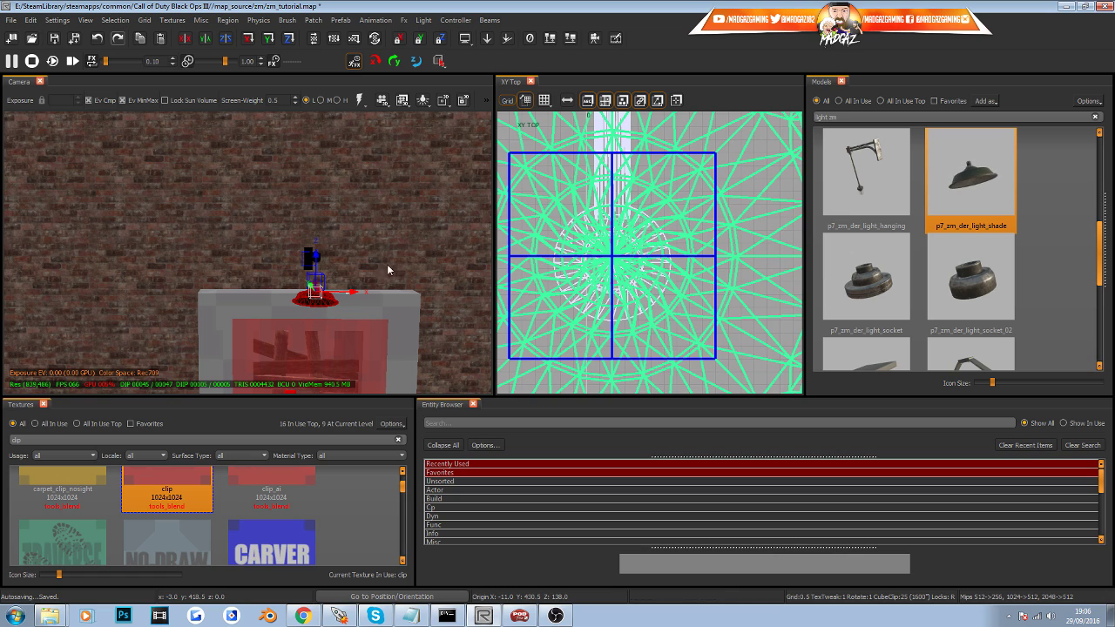
pyautogui.moveTo(315, 259); pyautogui.dragTo(316, 235)
# Set the grid size to 0.25, nudge the light shade to Y 430.3 to centre it on the mount's end, and deselect it.
pyautogui.click(548, 101)
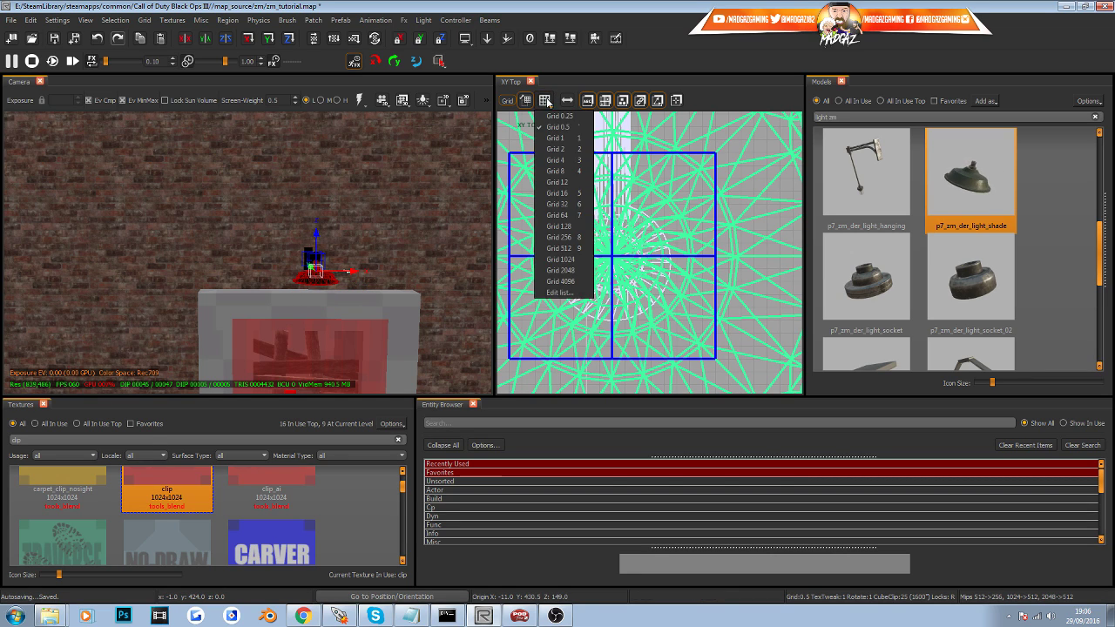
pyautogui.click(547, 101)
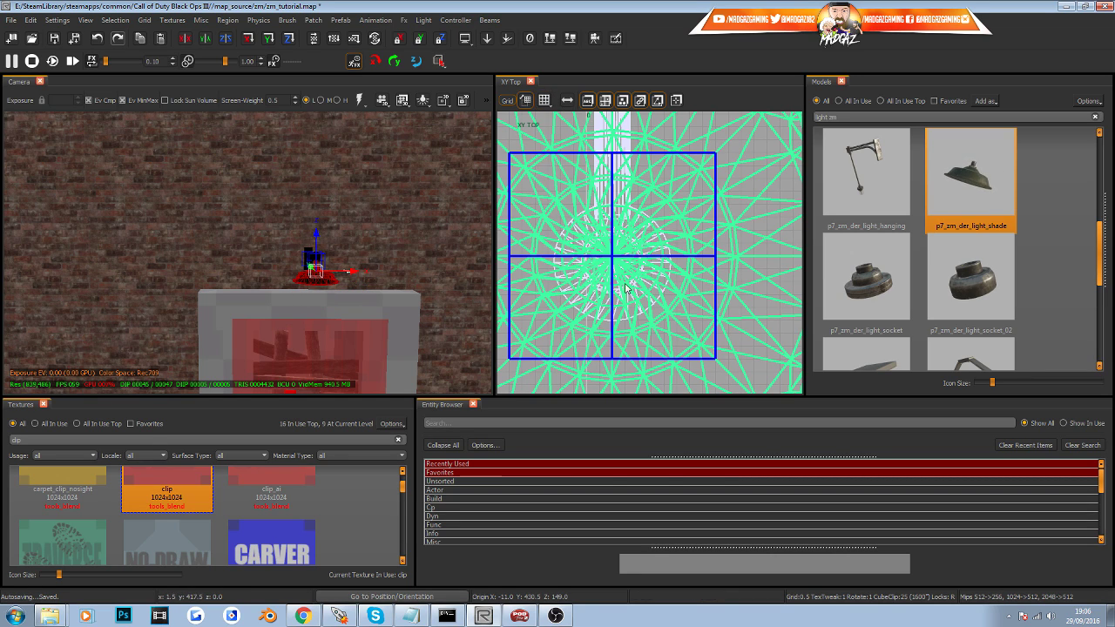
pyautogui.click(545, 102)
pyautogui.click(555, 119)
pyautogui.moveTo(619, 236); pyautogui.dragTo(620, 242)
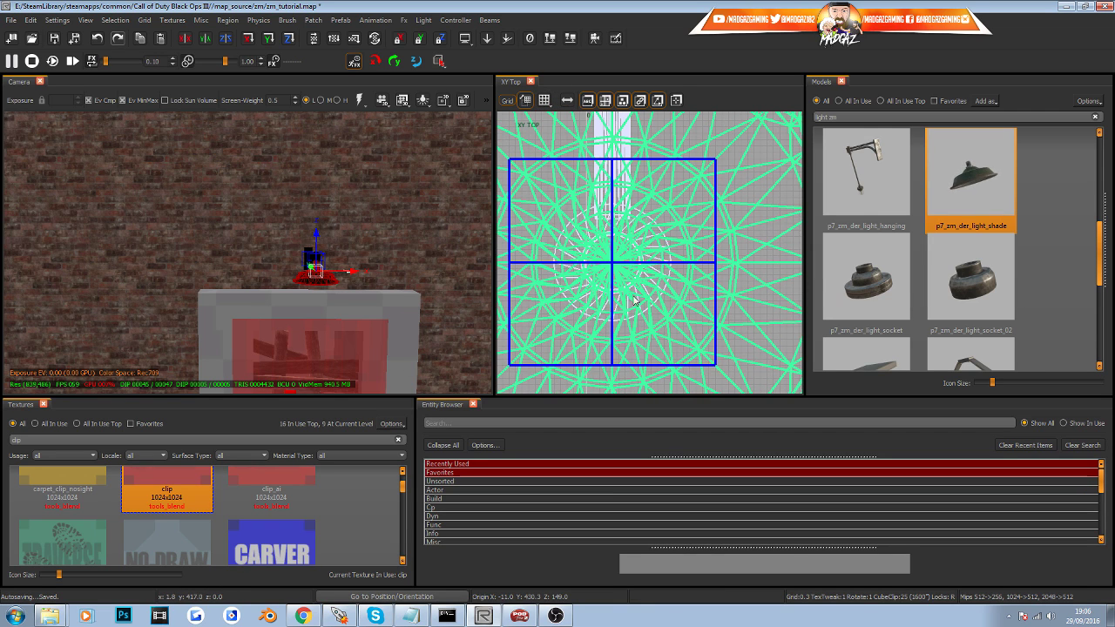
pyautogui.press('w')
pyautogui.moveTo(401, 293); pyautogui.dragTo(315, 310, button='right')
pyautogui.press('s')
pyautogui.press('Escape')
# Filter the Entity Browser by "light" and select the light entity under Unsorted.
pyautogui.press('s')
pyautogui.press('s')
pyautogui.press('w')
pyautogui.press('w')
pyautogui.press('s')
pyautogui.scroll(-3, 315, 315)
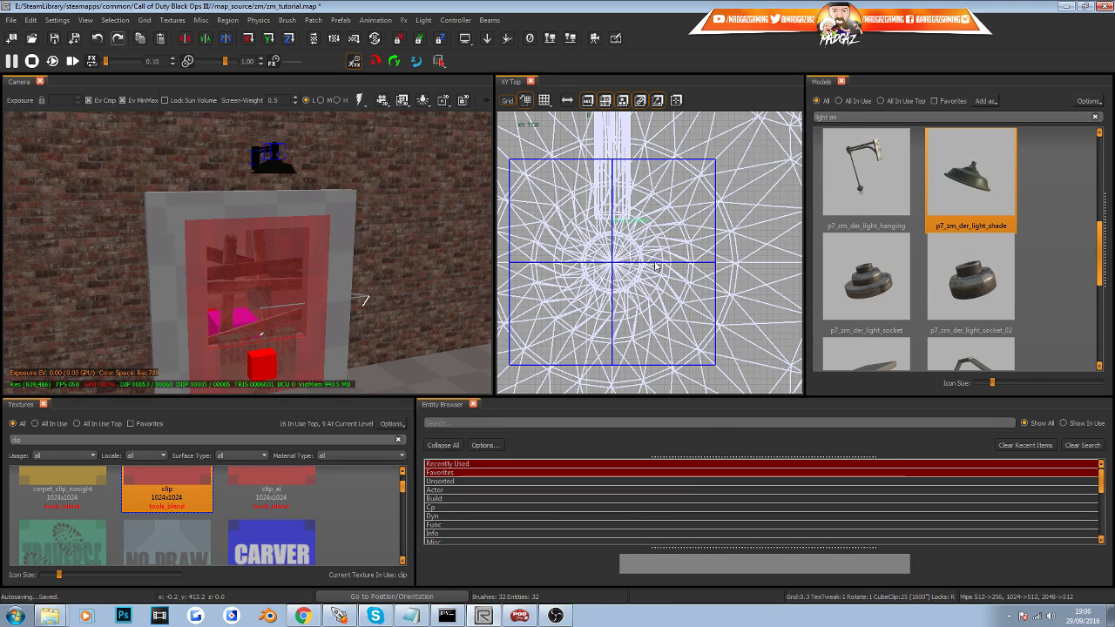
pyautogui.rightClick(702, 57)
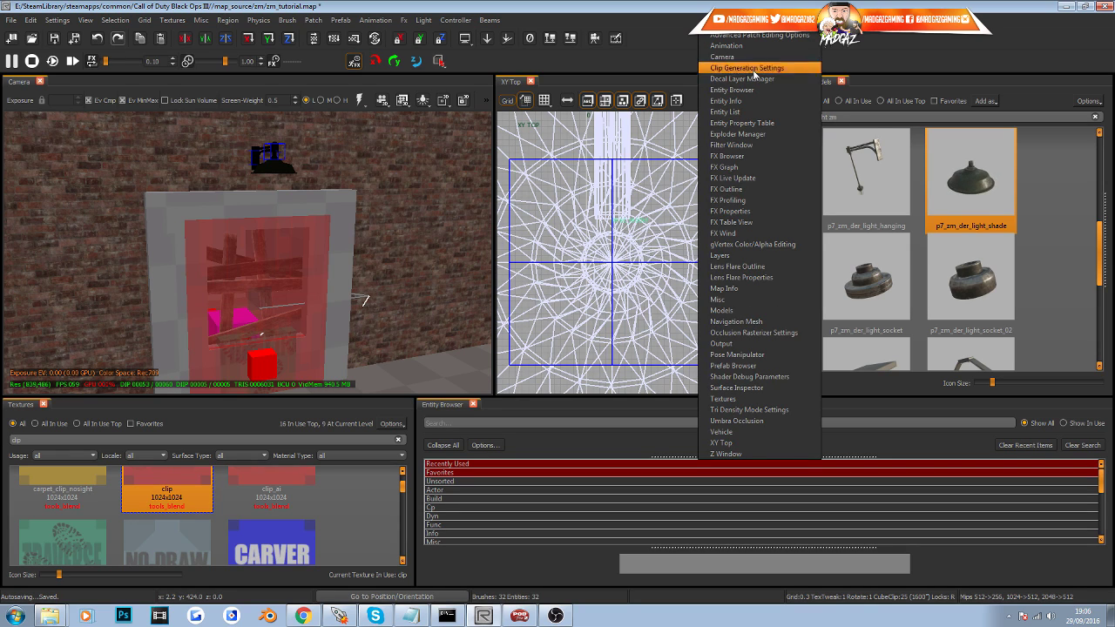
pyautogui.click(734, 90)
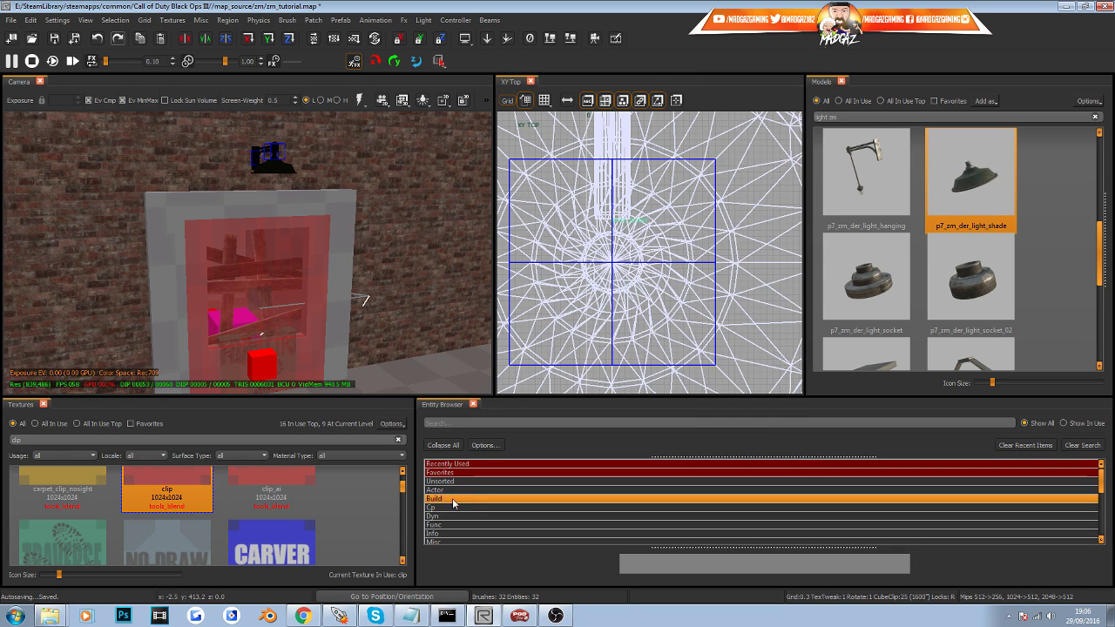
pyautogui.click(473, 423)
pyautogui.write('light')
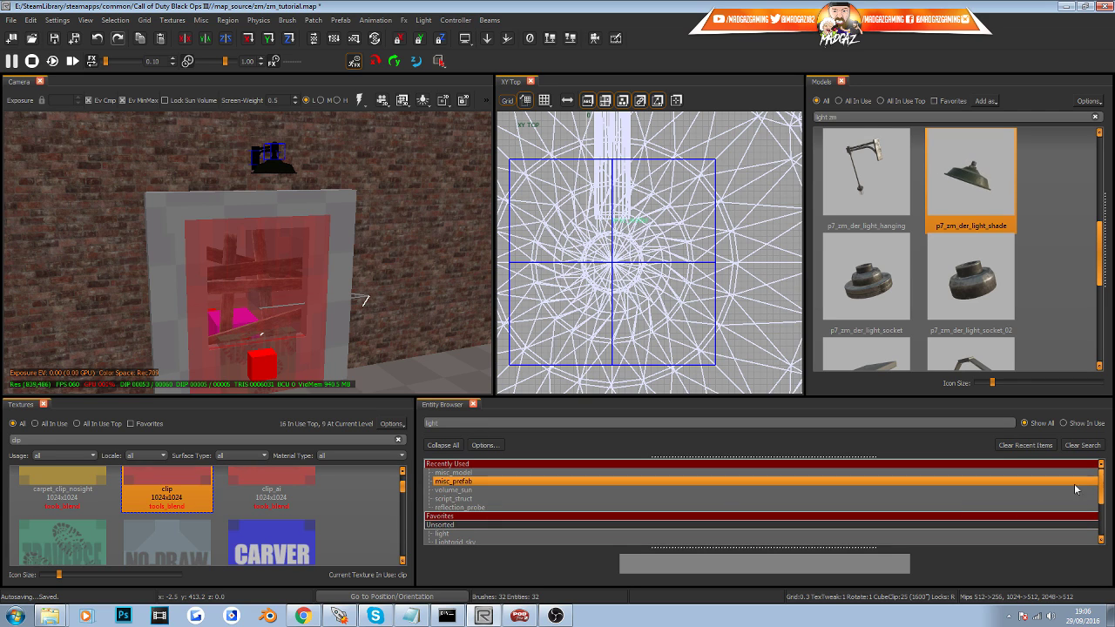
pyautogui.moveTo(1104, 491); pyautogui.dragTo(1103, 508)
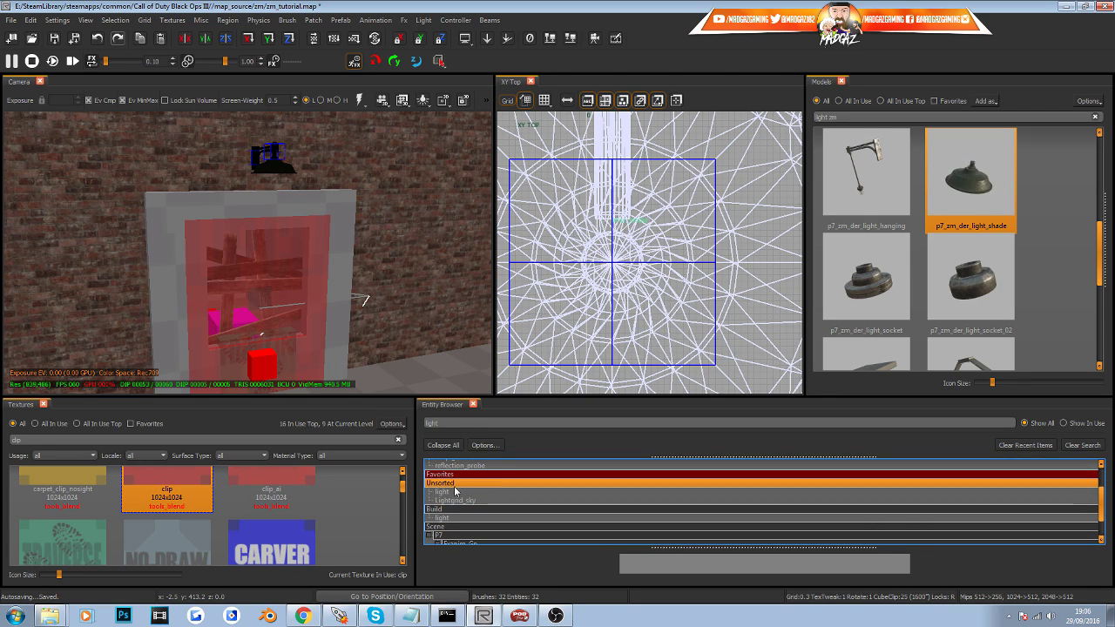
pyautogui.click(438, 494)
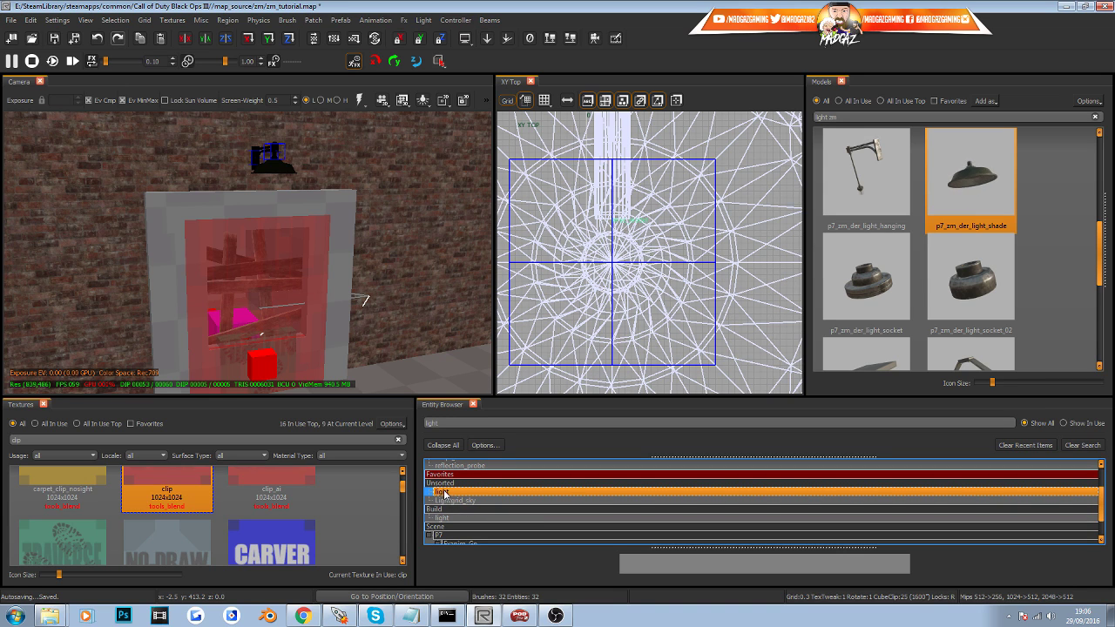
# Place a light entity above the barricaded window and centre it under the light shade at X -3, Y 422.3.
pyautogui.moveTo(273, 198); pyautogui.dragTo(273, 197)
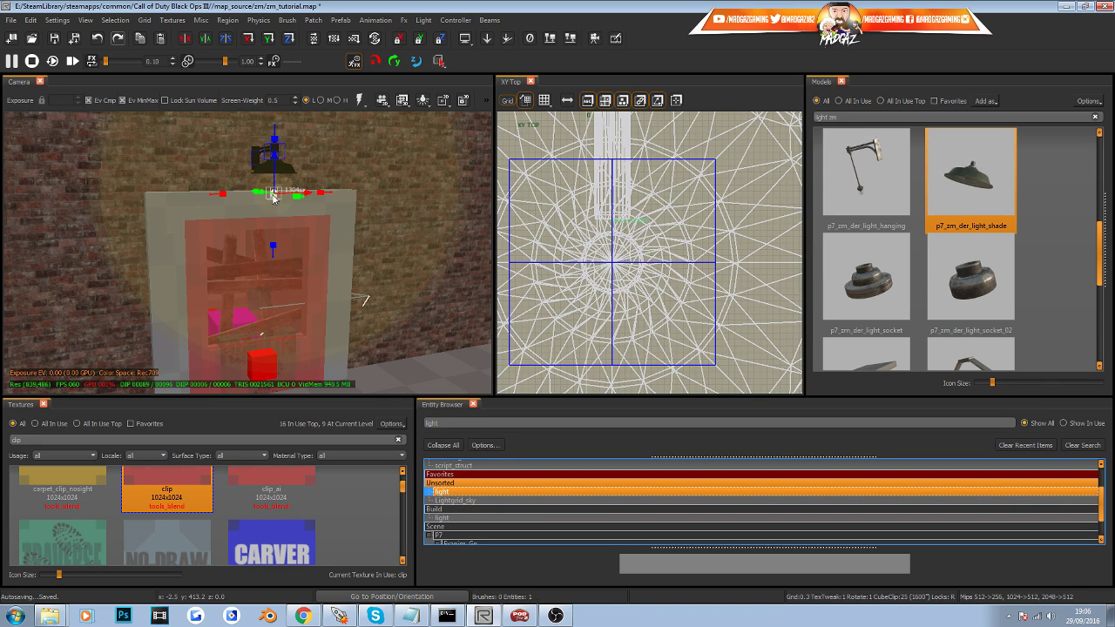
pyautogui.scroll(5, 684, 292)
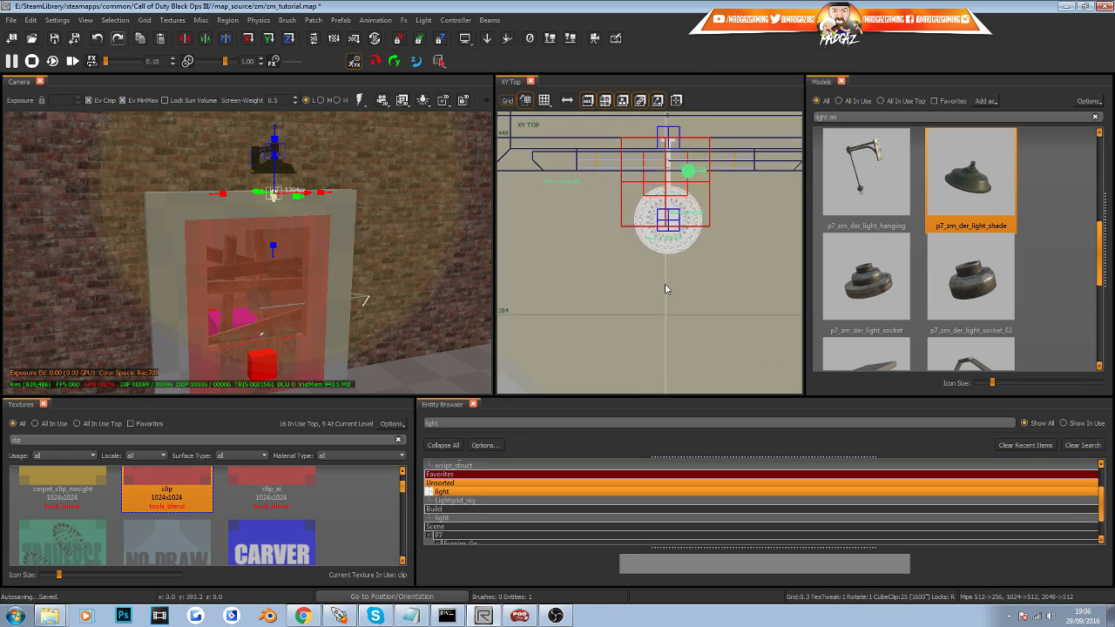
pyautogui.moveTo(678, 218); pyautogui.dragTo(669, 243)
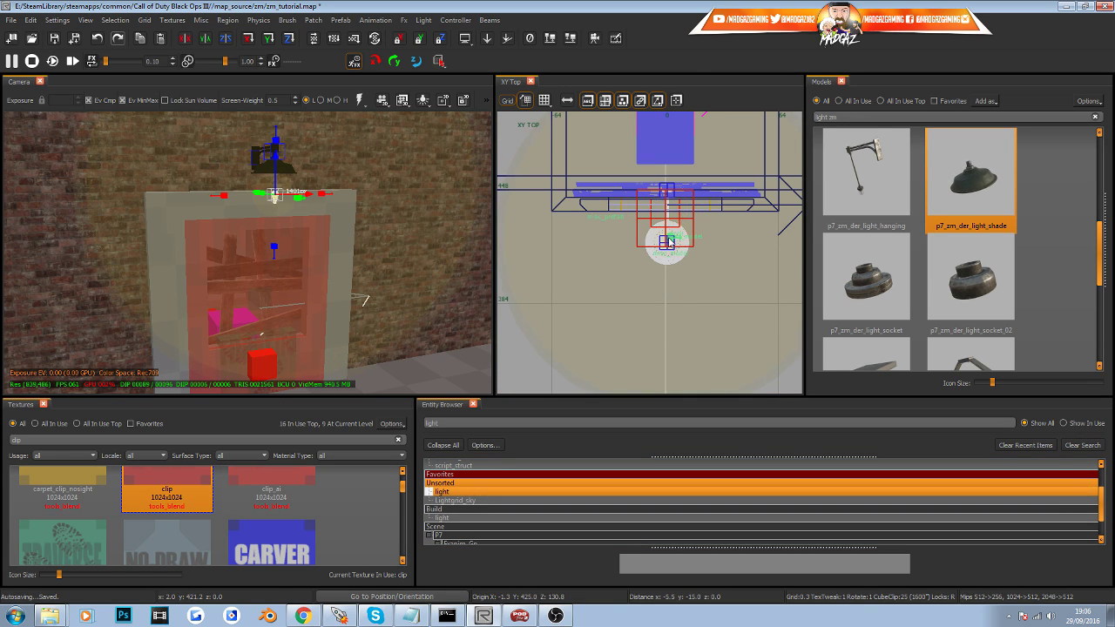
pyautogui.scroll(3, 667, 243)
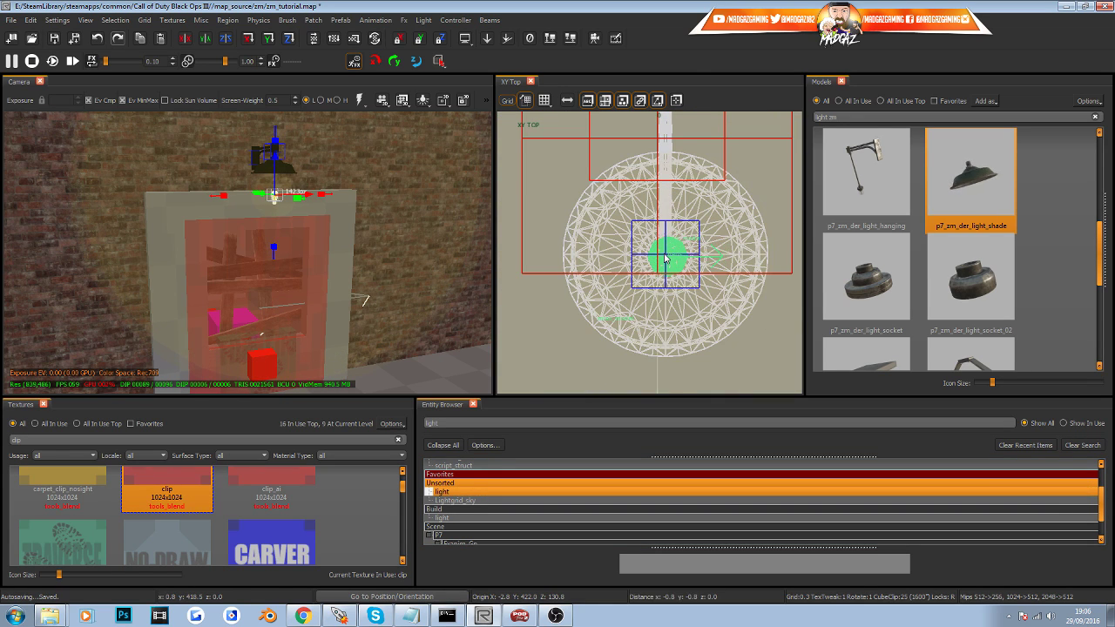
# Check the new light and the wall lamp from a distance in game view.
pyautogui.moveTo(296, 292); pyautogui.dragTo(314, 313, button='right')
pyautogui.scroll(-2, 313, 308)
pyautogui.press('g')
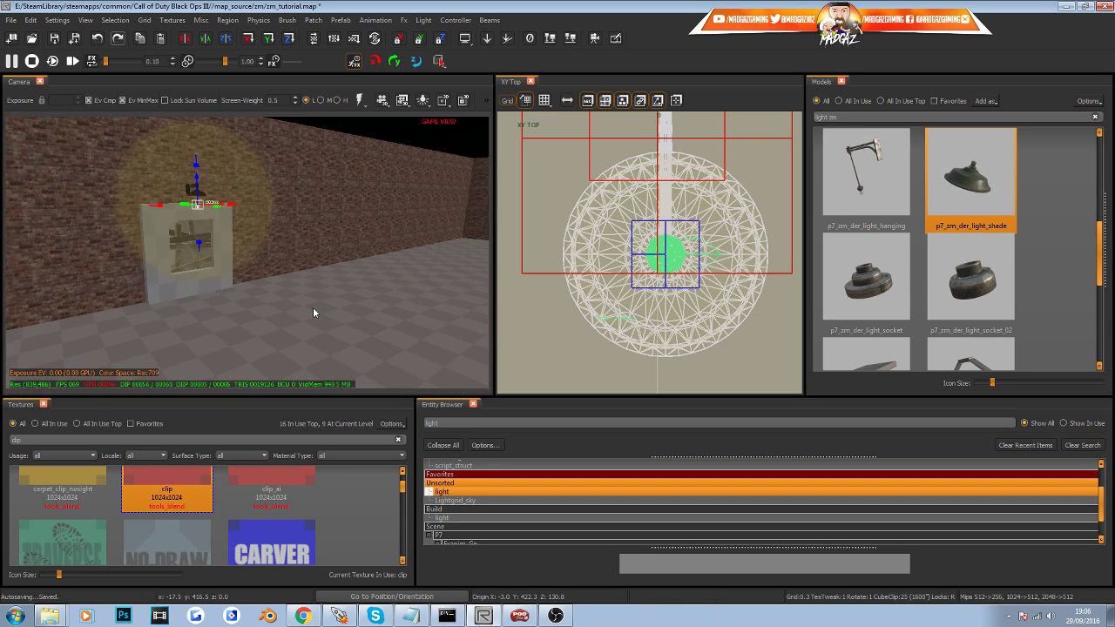
pyautogui.press('l')
pyautogui.moveTo(248, 253); pyautogui.dragTo(264, 298, button='right')
pyautogui.press('g')
# Show the light's entity properties and turn on the cached lighting preview in the camera view.
pyautogui.press('F10')
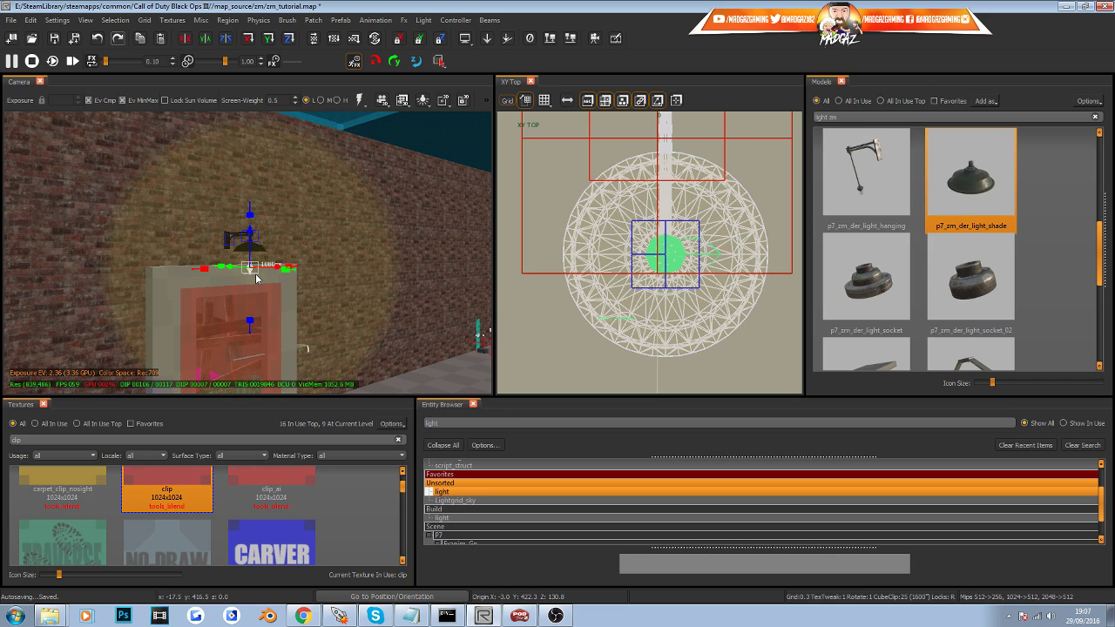
pyautogui.press('n')
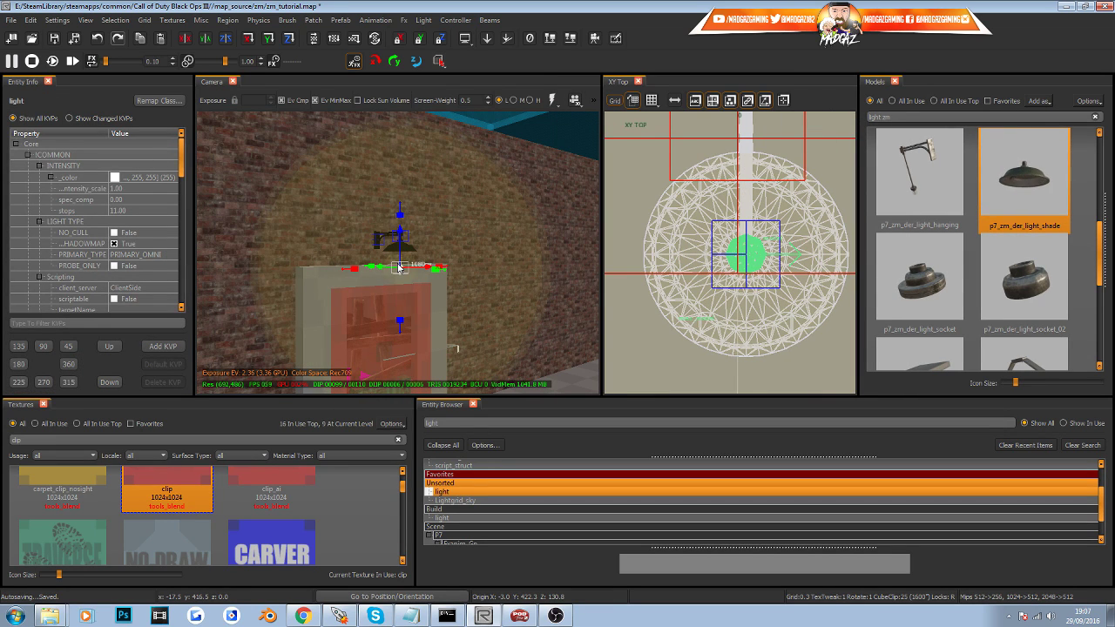
pyautogui.press('F8')
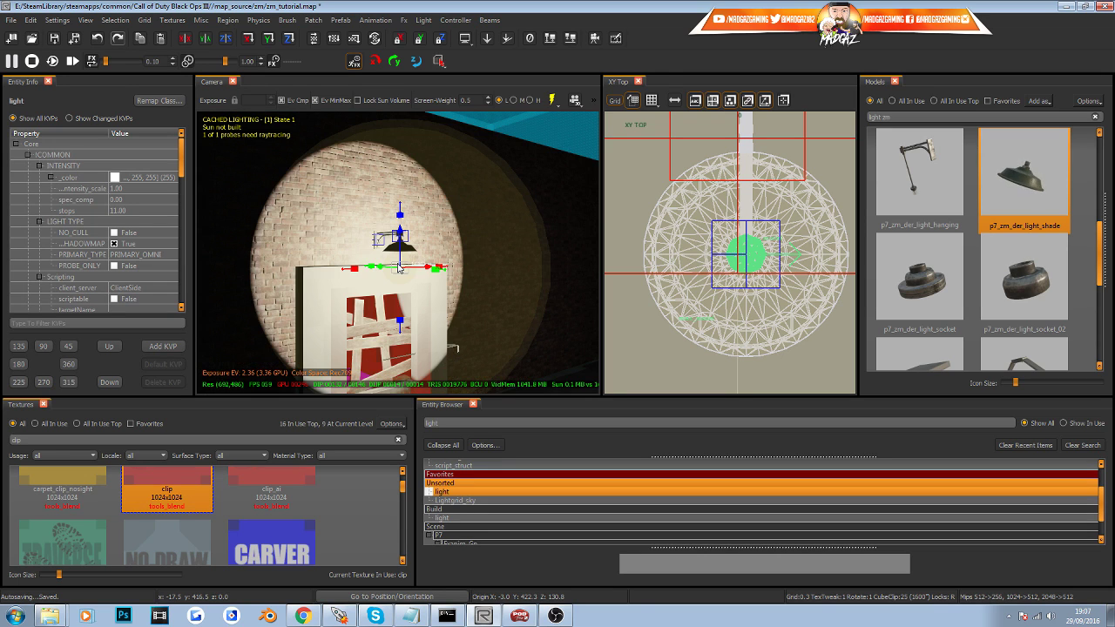
pyautogui.moveTo(402, 301); pyautogui.dragTo(393, 324, button='right')
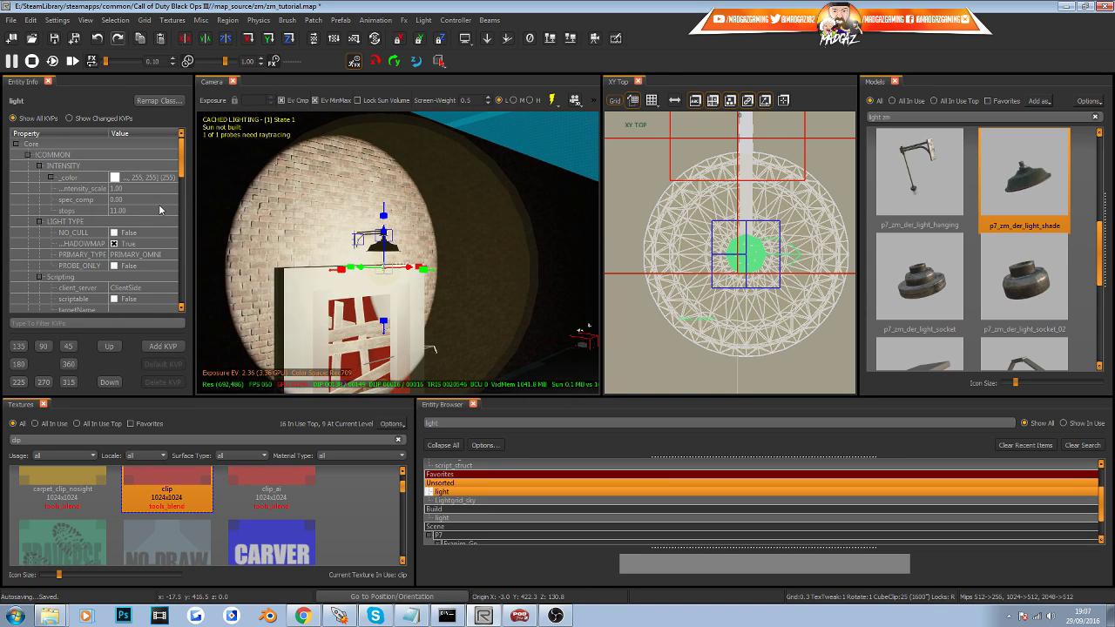
# Set the light's radius to 10 and raise the light into the shade to about Z 143.
pyautogui.moveTo(183, 167); pyautogui.dragTo(184, 216)
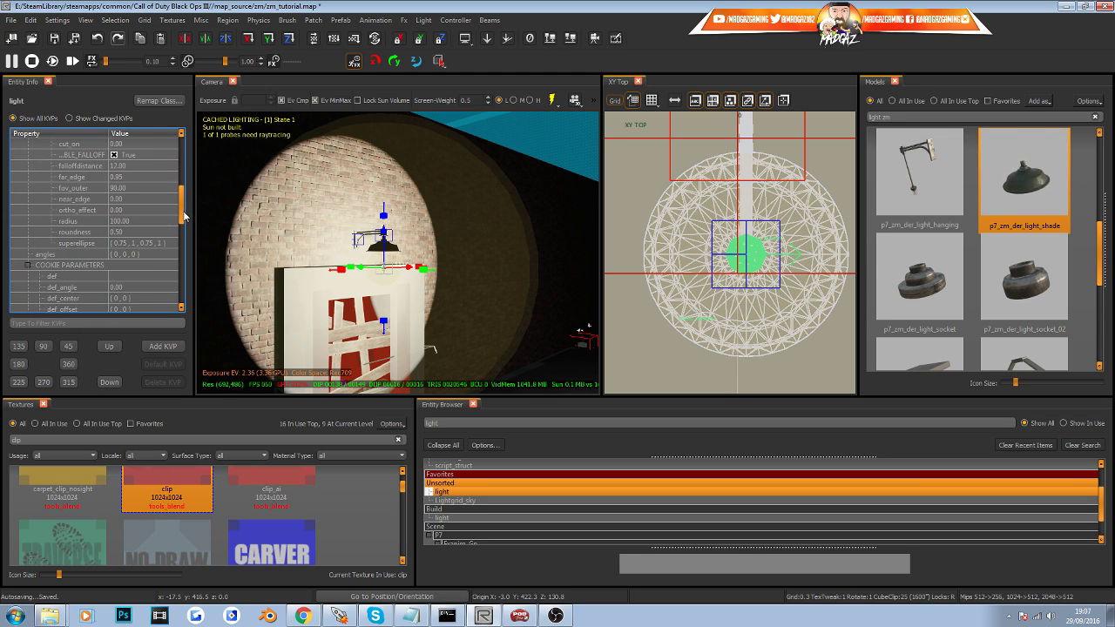
pyautogui.click(129, 223)
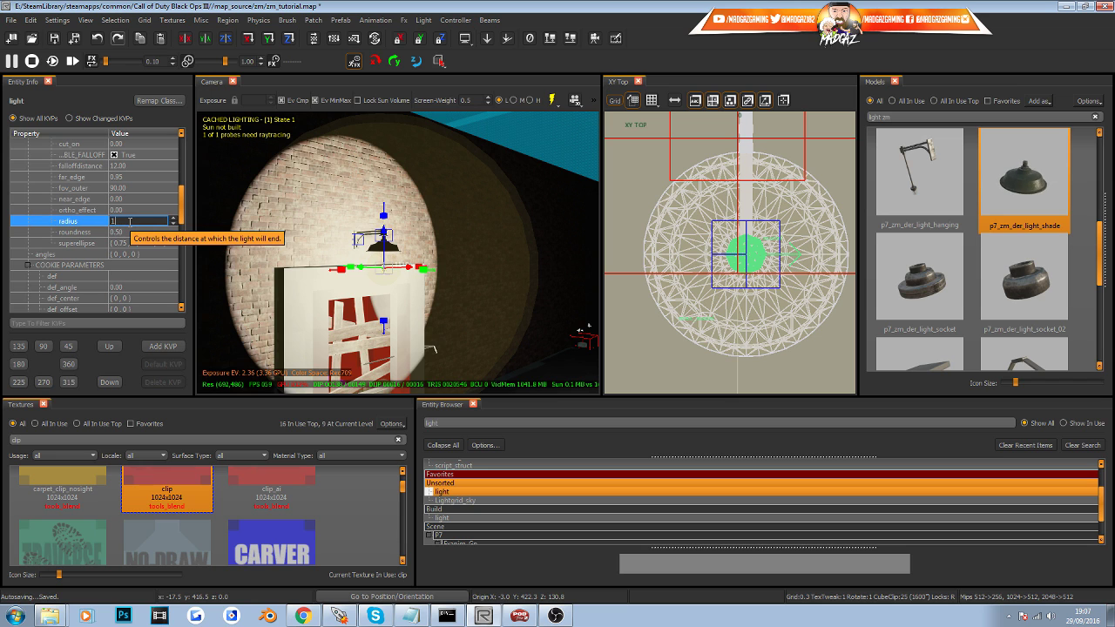
pyautogui.click(130, 212)
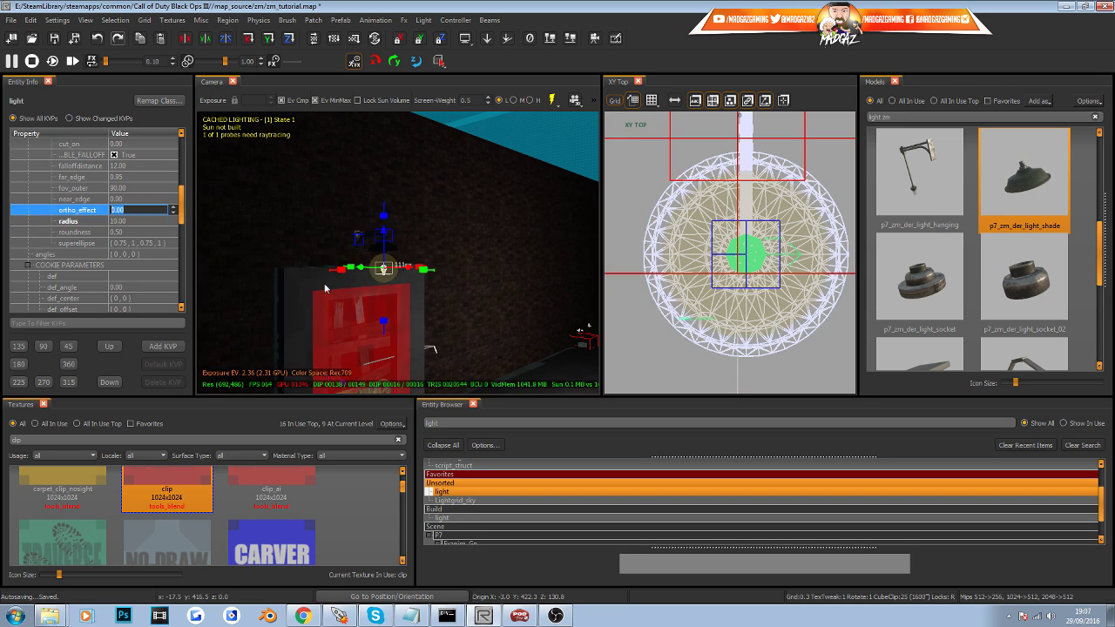
pyautogui.moveTo(325, 286); pyautogui.dragTo(370, 310, button='right')
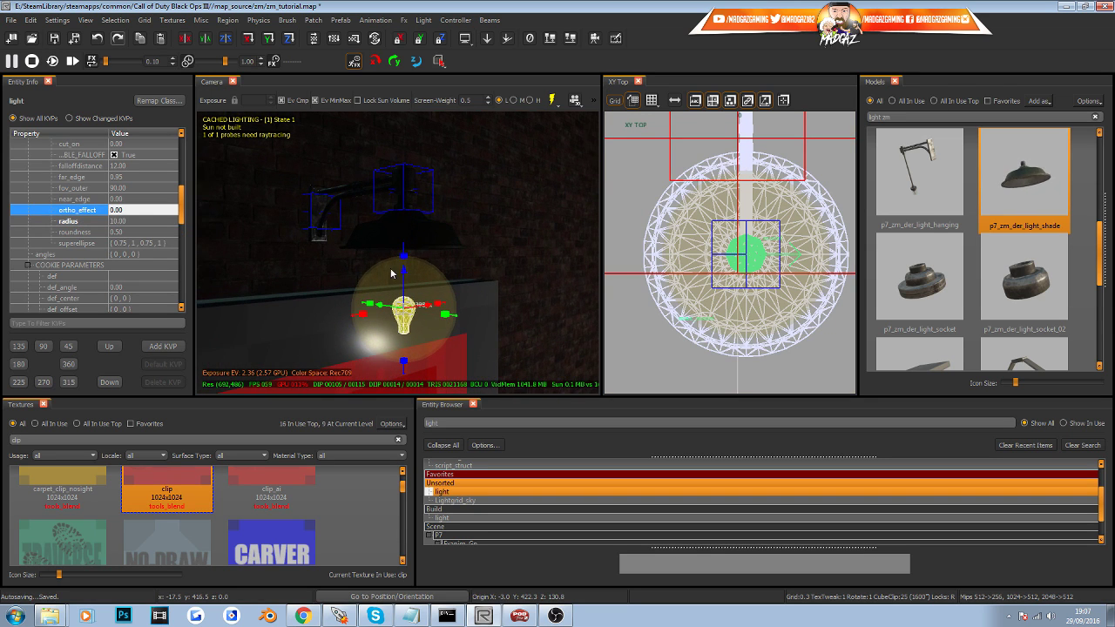
pyautogui.moveTo(403, 273); pyautogui.dragTo(403, 209)
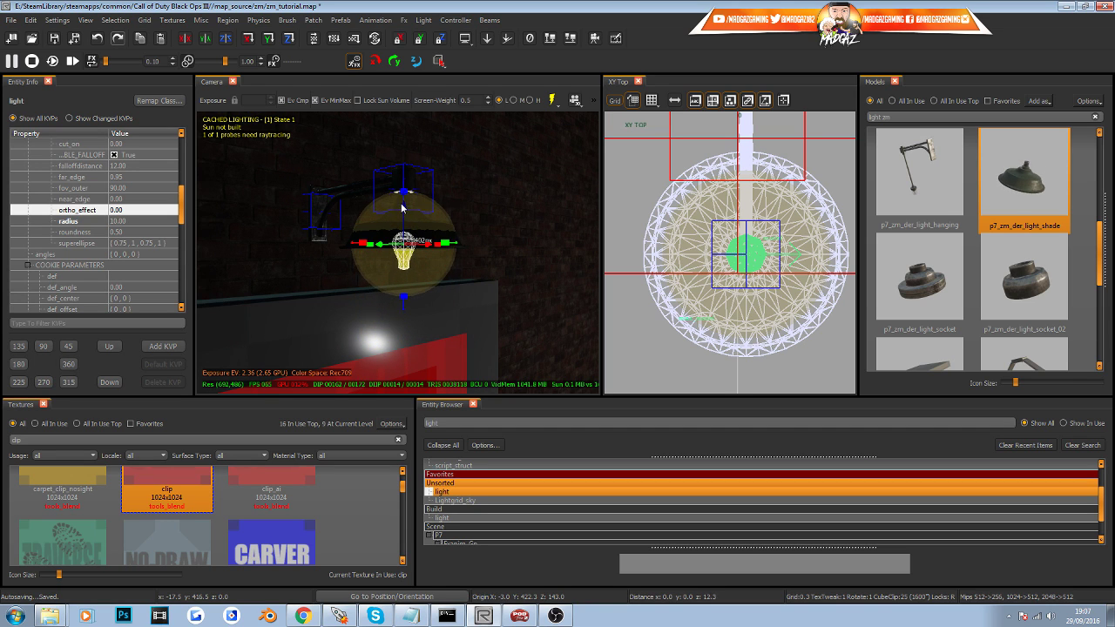
pyautogui.moveTo(402, 209)
pyautogui.mouseDown(button='right')
pyautogui.moveTo(392, 261)
pyautogui.moveTo(400, 209)
pyautogui.mouseUp(button='right')
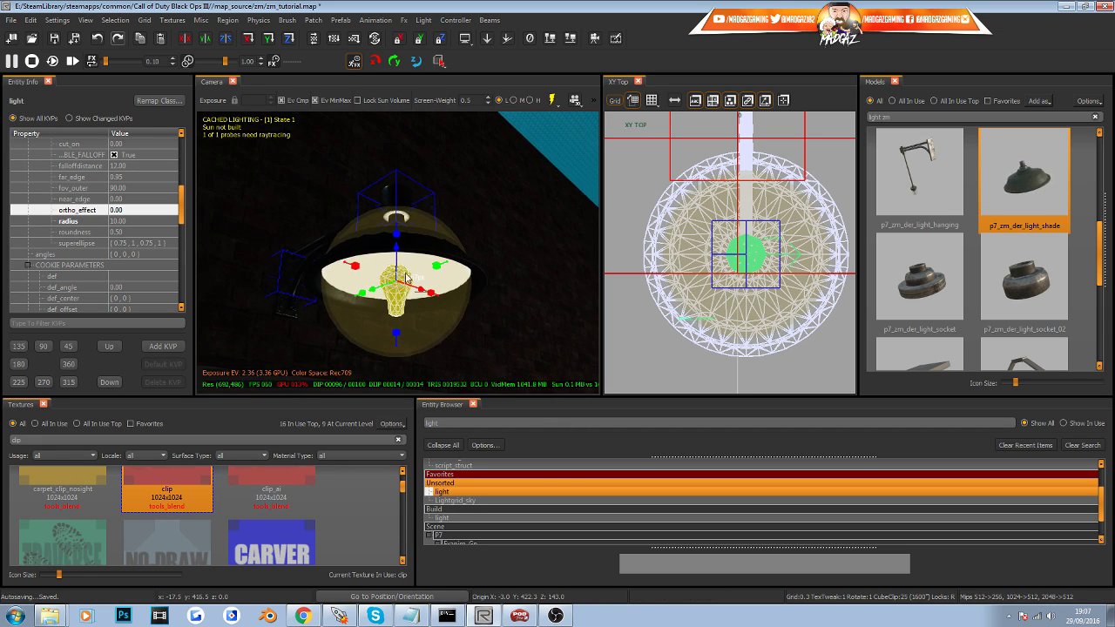
pyautogui.moveTo(398, 250); pyautogui.dragTo(398, 253)
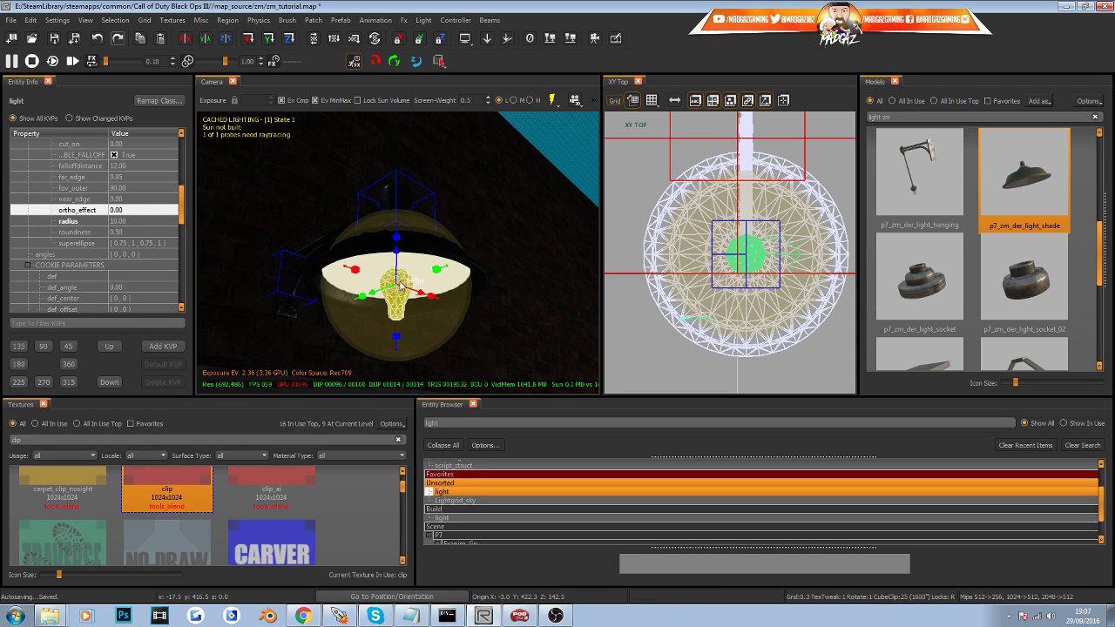
pyautogui.moveTo(401, 285); pyautogui.dragTo(396, 252, button='right')
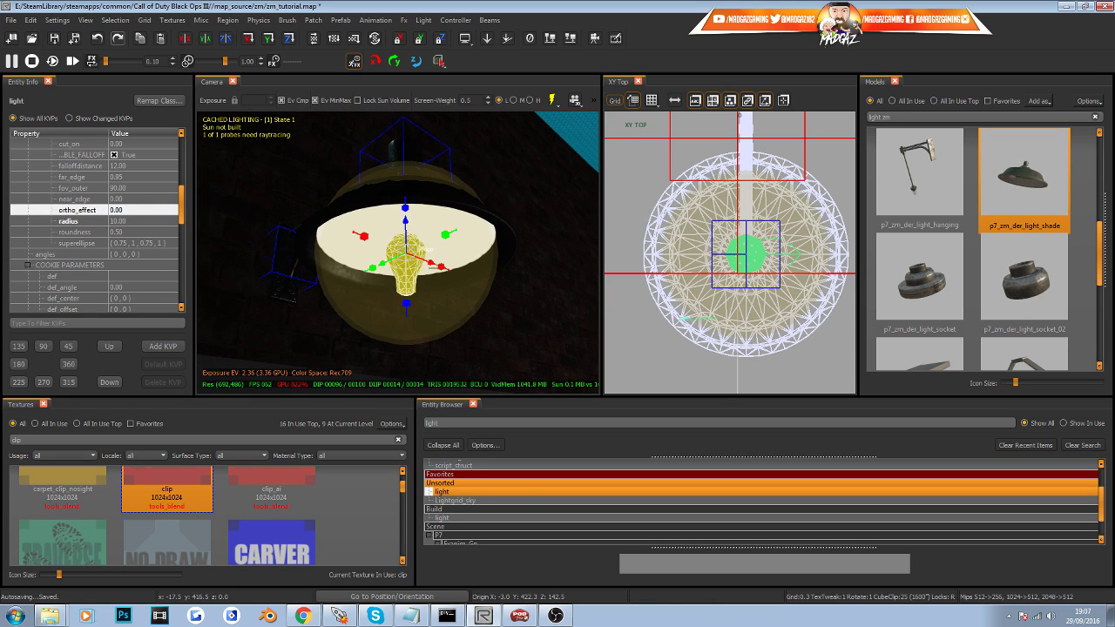
pyautogui.moveTo(404, 219)
pyautogui.mouseDown()
pyautogui.moveTo(405, 232)
pyautogui.moveTo(403, 212)
pyautogui.mouseUp()
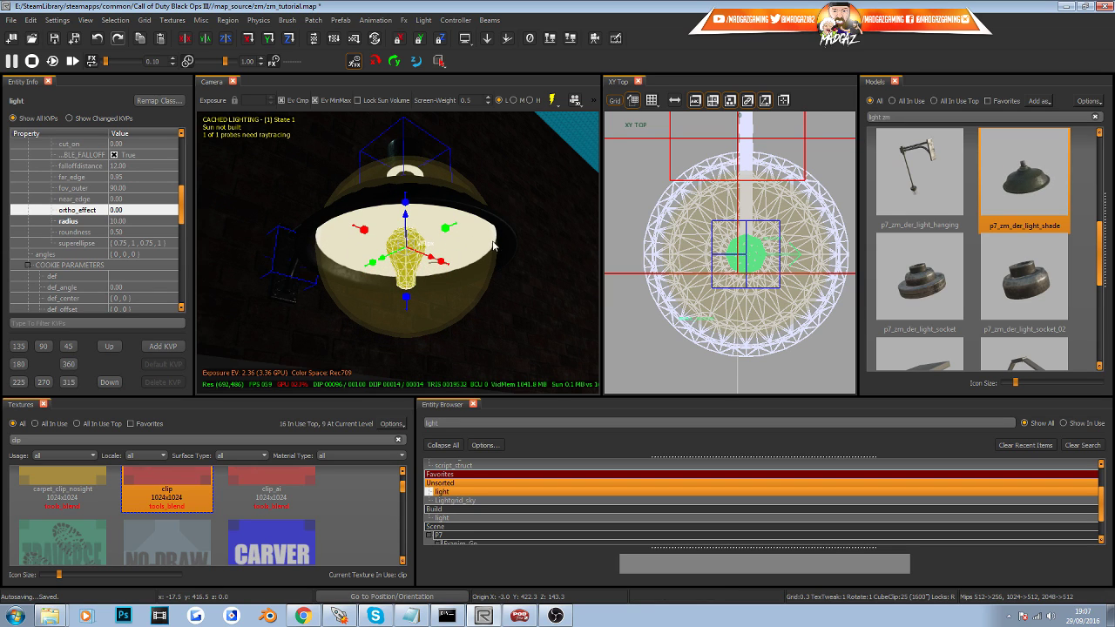
# Increase the light's radius to 11 and lower the light to Z 140.8.
pyautogui.click(142, 220)
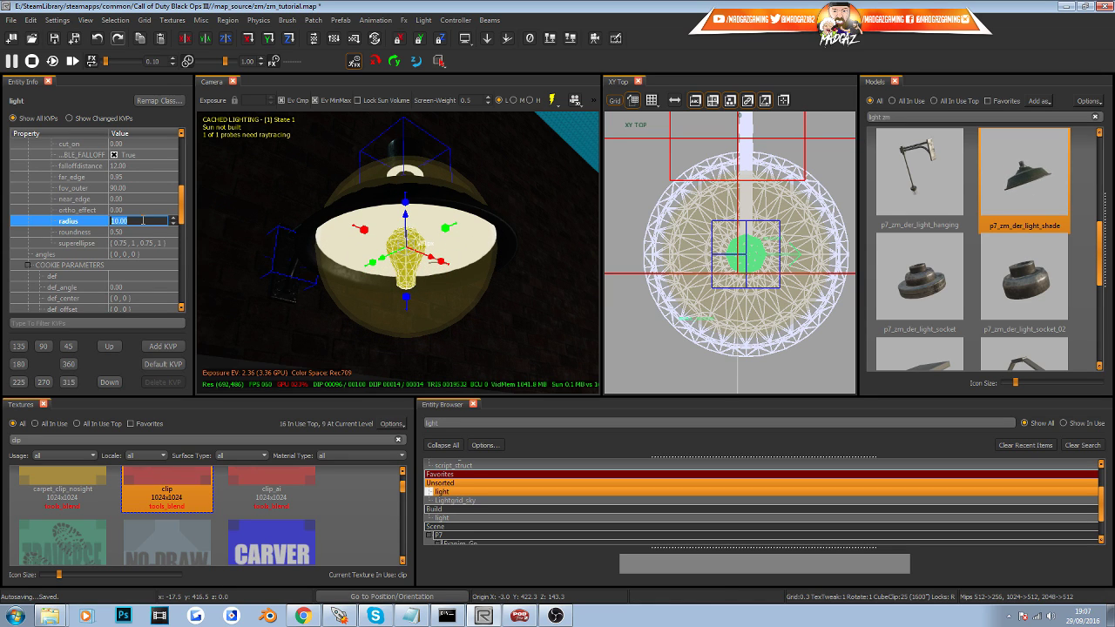
pyautogui.click(140, 209)
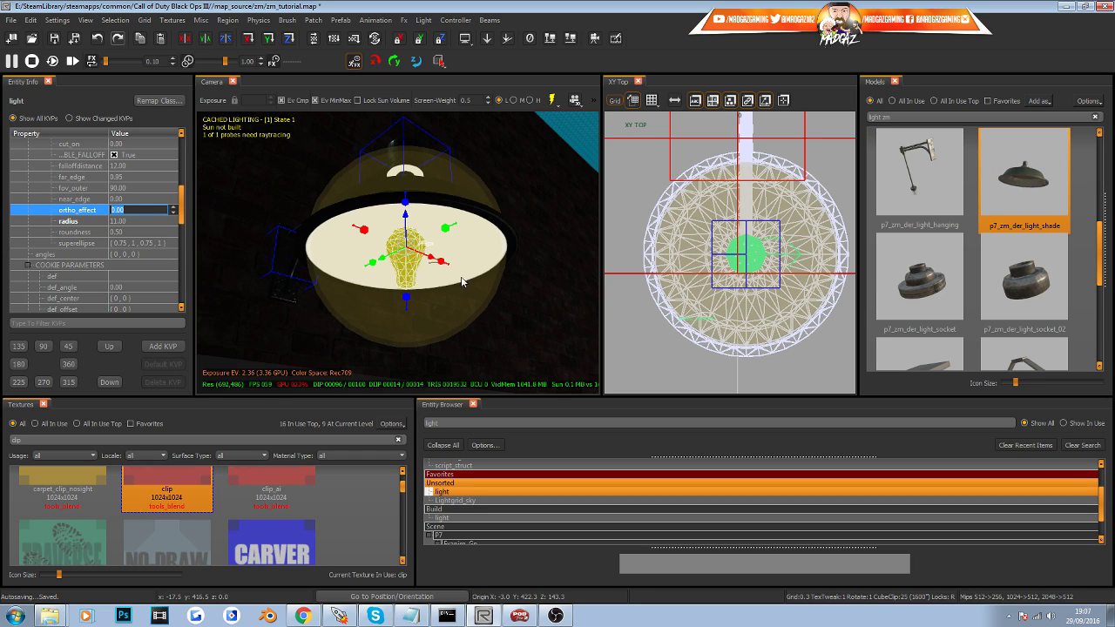
pyautogui.moveTo(463, 282); pyautogui.dragTo(460, 305, button='right')
pyautogui.moveTo(413, 241); pyautogui.dragTo(413, 263)
pyautogui.moveTo(413, 263)
pyautogui.mouseDown(button='right')
pyautogui.moveTo(411, 284)
pyautogui.moveTo(426, 269)
pyautogui.moveTo(412, 251)
pyautogui.mouseUp(button='right')
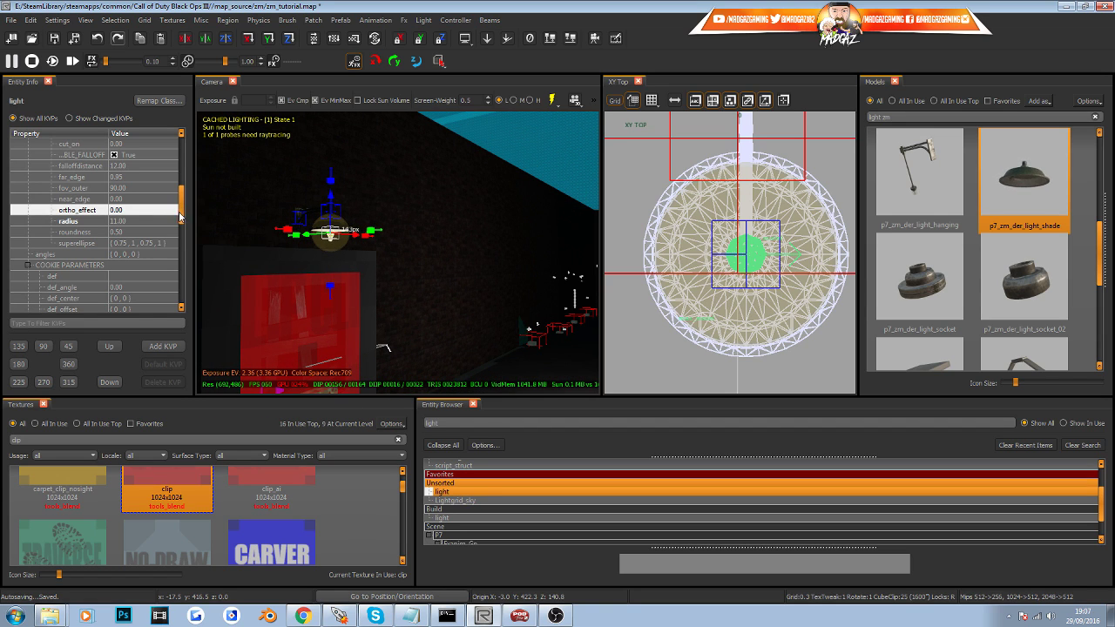
# Set the light's _color to a warm orange, 255, 206, 119.
pyautogui.moveTo(180, 217); pyautogui.dragTo(180, 170)
pyautogui.click(115, 179)
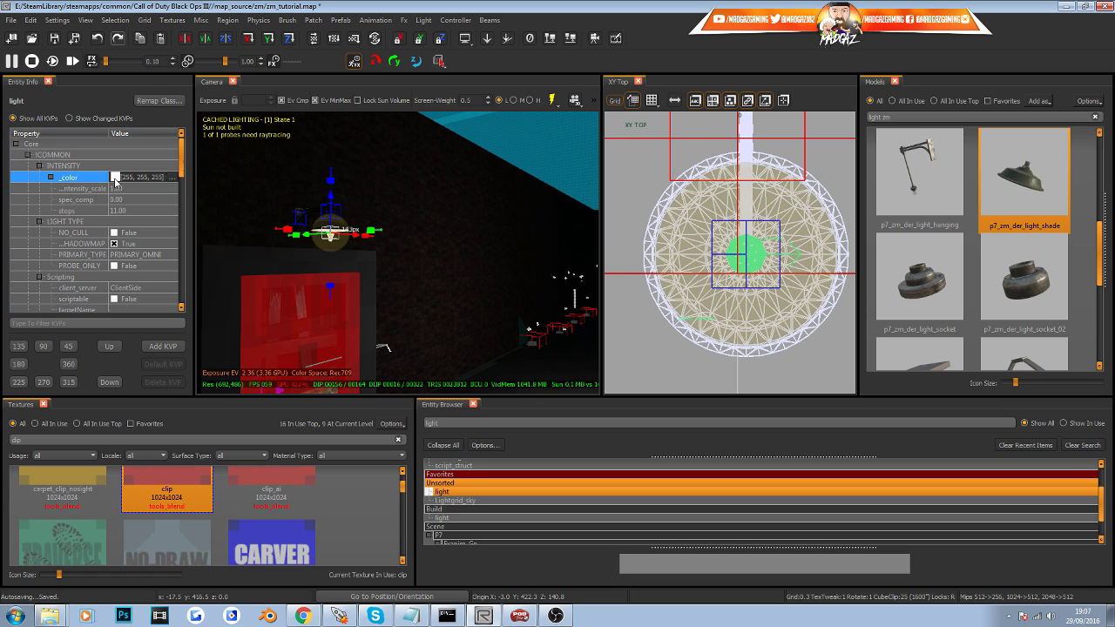
pyautogui.click(170, 178)
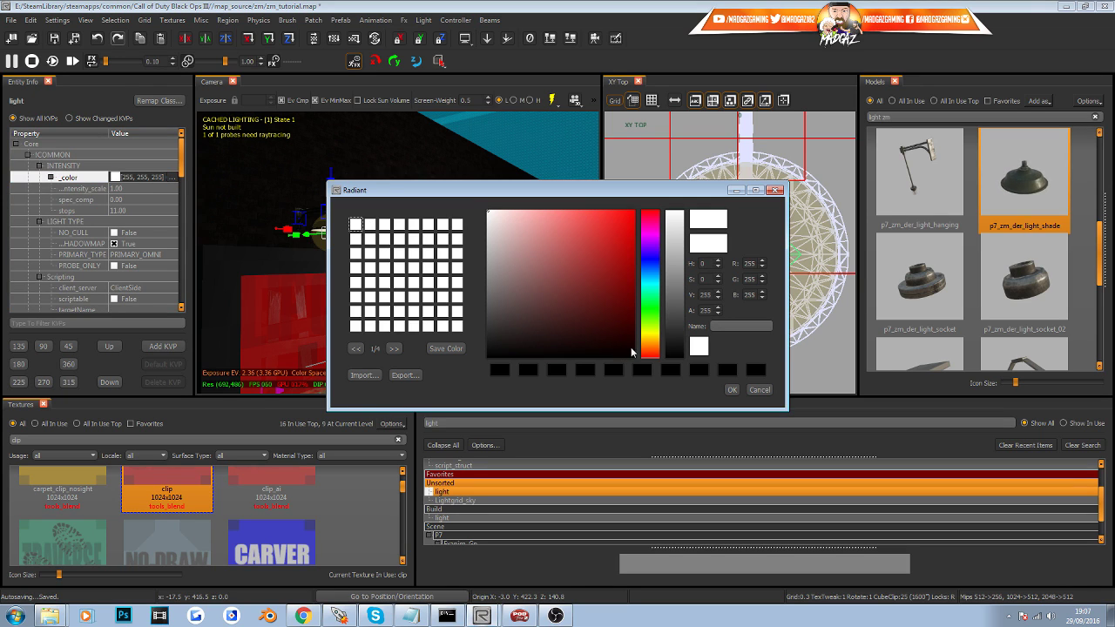
pyautogui.moveTo(652, 342); pyautogui.dragTo(653, 342)
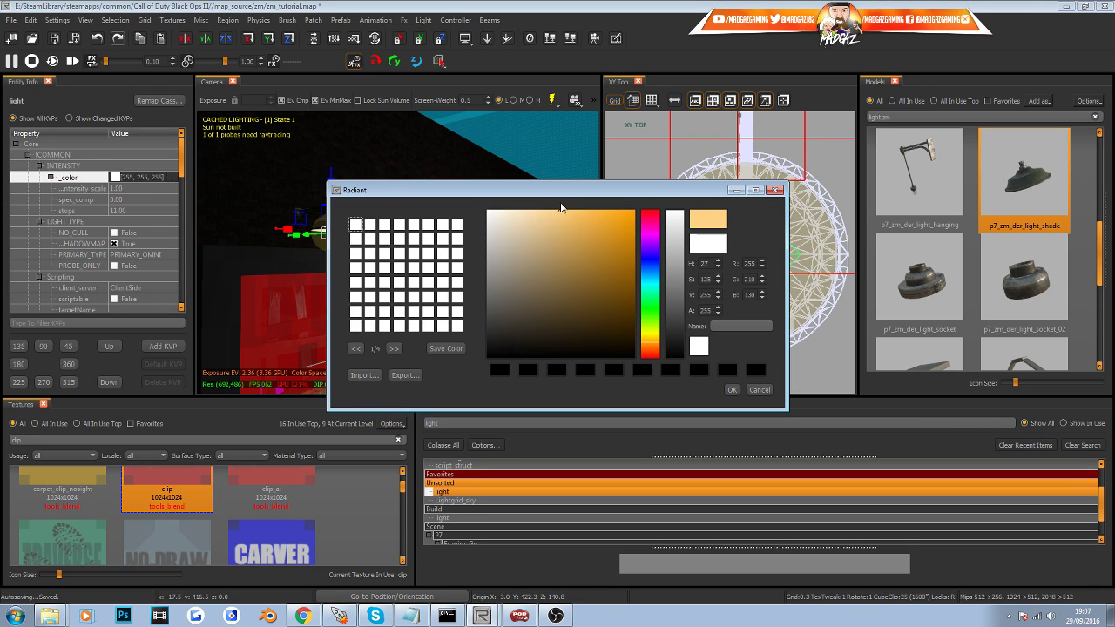
pyautogui.click(733, 390)
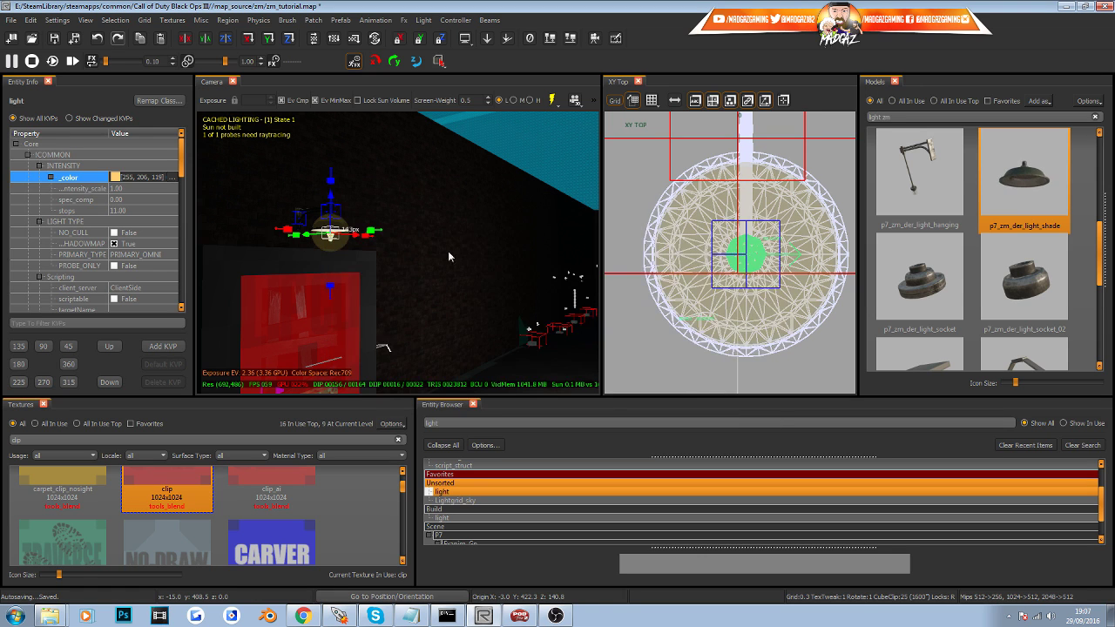
# Reselect the light inside the shade and set its stops brightness to 8.
pyautogui.press('Escape')
pyautogui.press('Escape')
pyautogui.moveTo(385, 299); pyautogui.dragTo(414, 293, button='right')
pyautogui.click(407, 281)
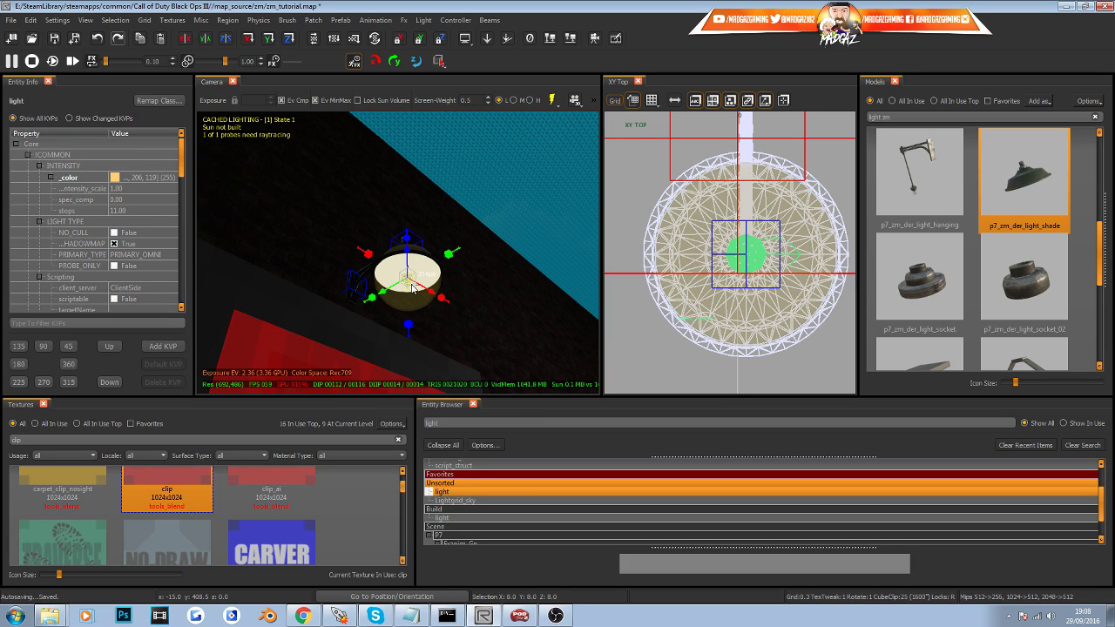
pyautogui.doubleClick(125, 210)
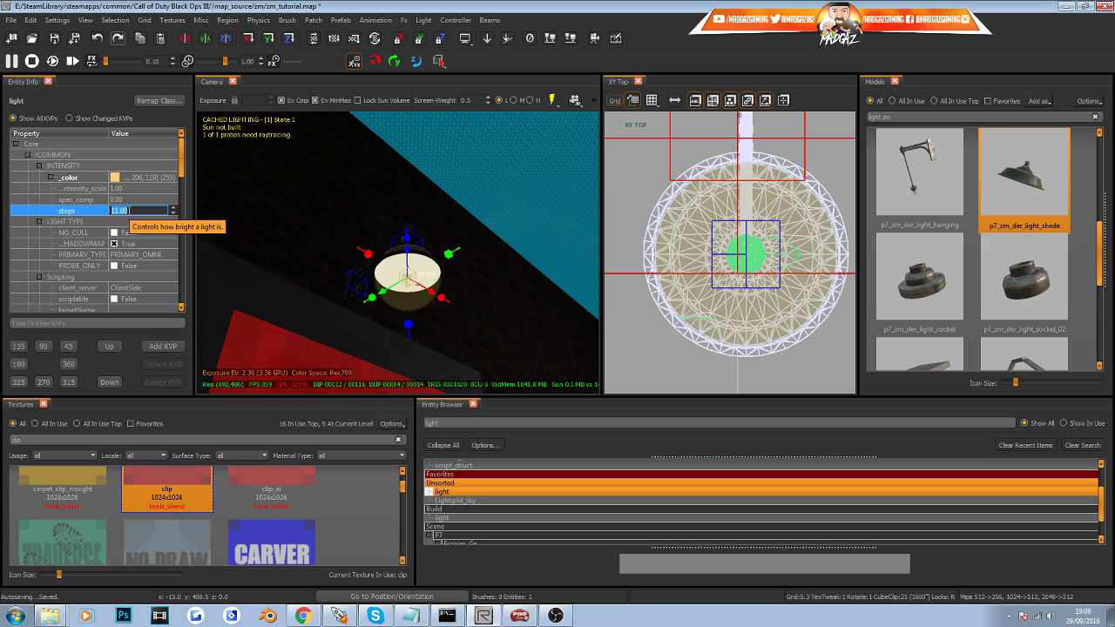
pyautogui.click(135, 200)
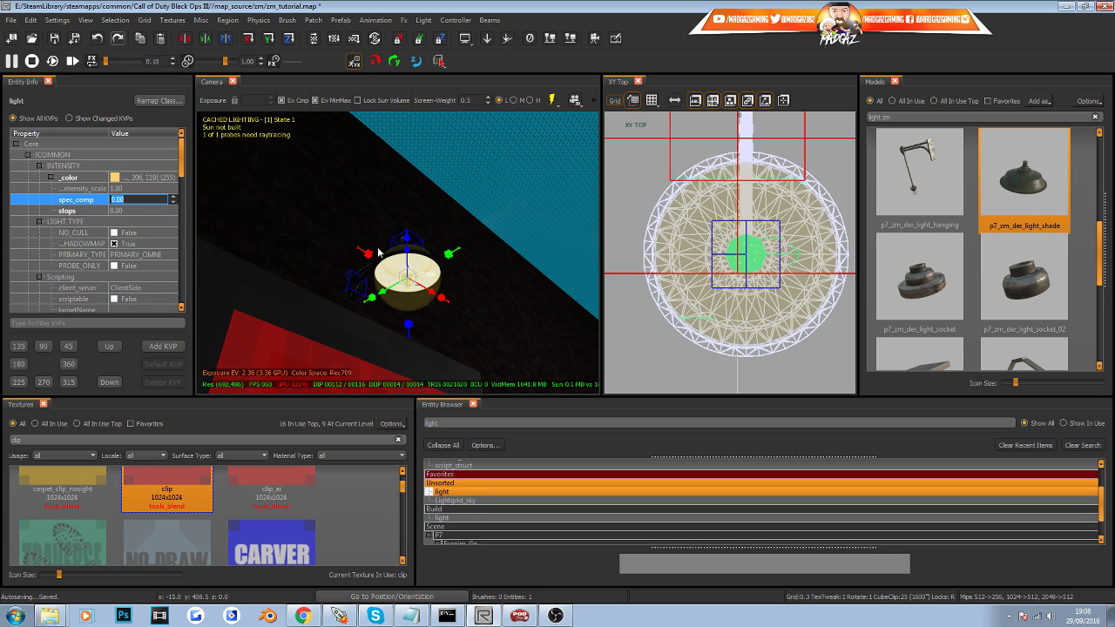
# Deselect the light and inspect the lit lamp from a distance in game view.
pyautogui.press('Escape')
pyautogui.press('Escape')
pyautogui.moveTo(424, 312)
pyautogui.mouseDown(button='right')
pyautogui.moveTo(416, 388)
pyautogui.moveTo(426, 329)
pyautogui.mouseUp(button='right')
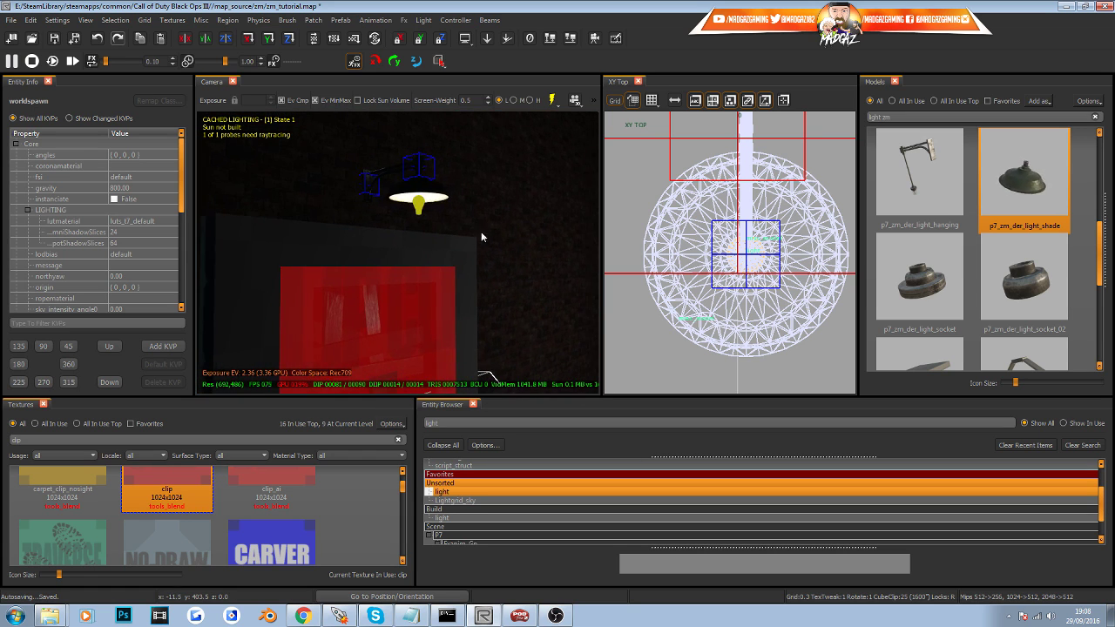
pyautogui.moveTo(481, 237); pyautogui.dragTo(472, 235, button='right')
pyautogui.press('g')
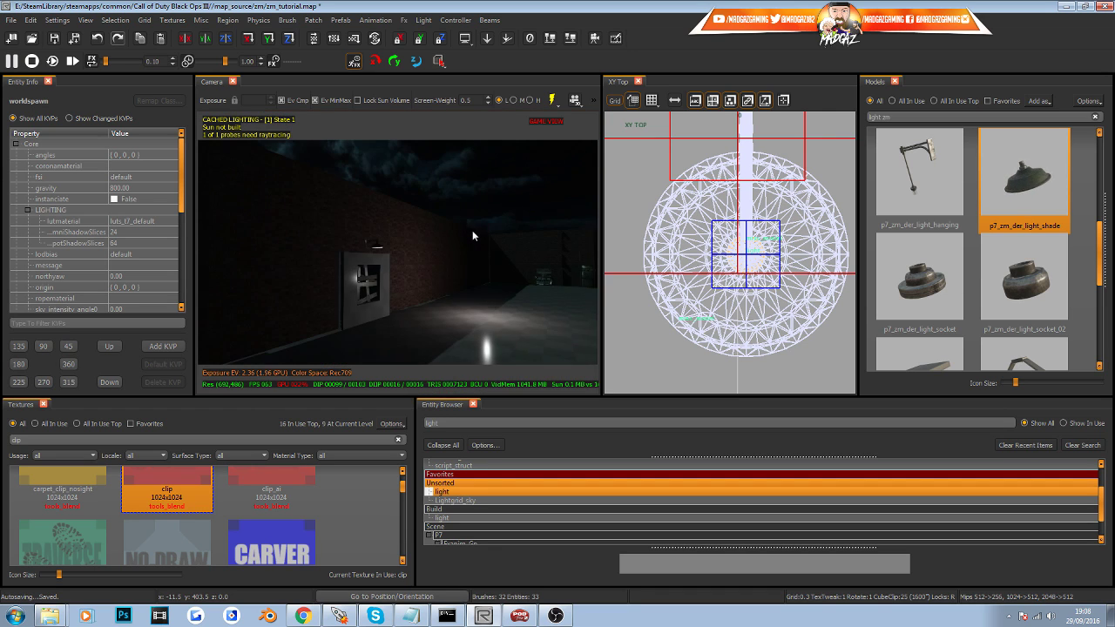
pyautogui.moveTo(456, 326)
pyautogui.mouseDown(button='right')
pyautogui.moveTo(446, 296)
pyautogui.moveTo(464, 337)
pyautogui.mouseUp(button='right')
pyautogui.press('g')
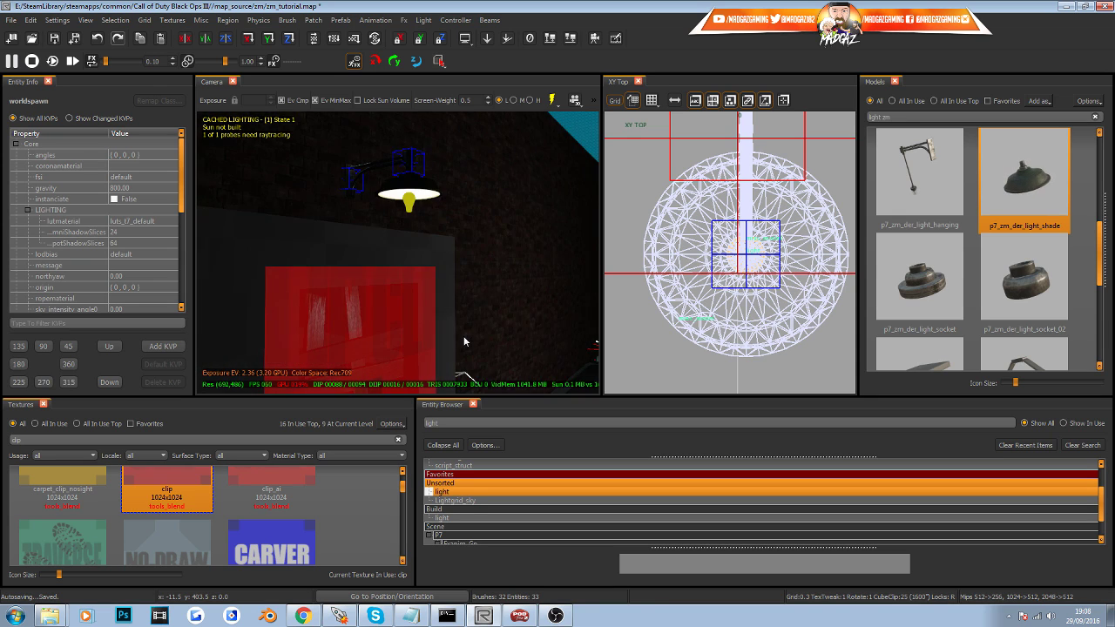
# Add a second light entity and place it beneath the lamp shade at X -3.0, Y 422.3, Z 130.5.
pyautogui.moveTo(467, 296); pyautogui.dragTo(471, 356, button='right')
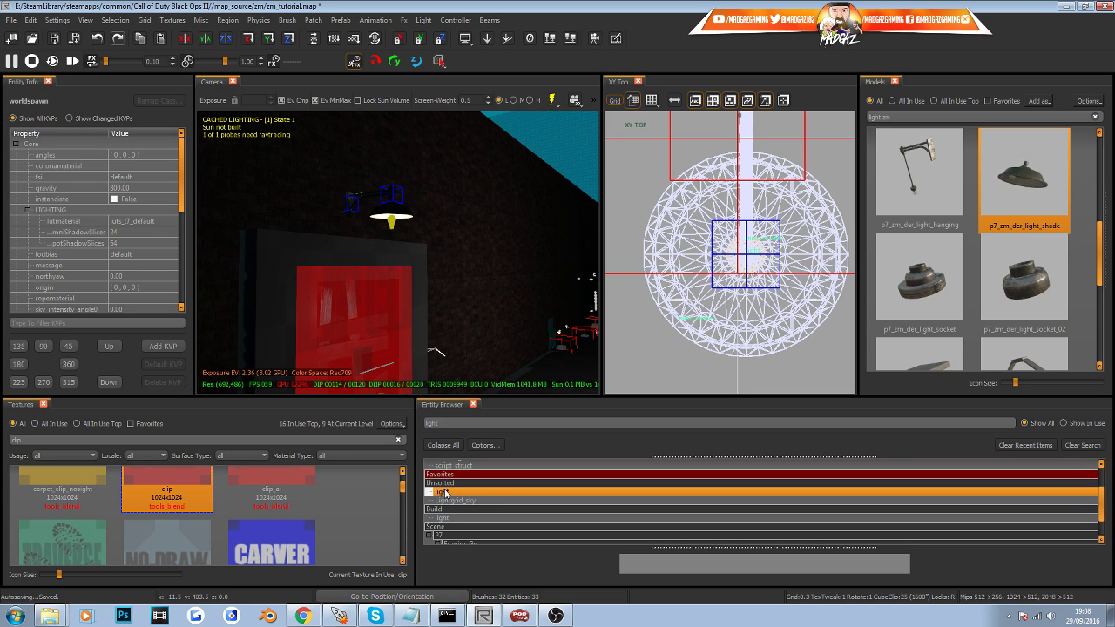
pyautogui.click(445, 492)
pyautogui.moveTo(392, 229); pyautogui.dragTo(394, 230)
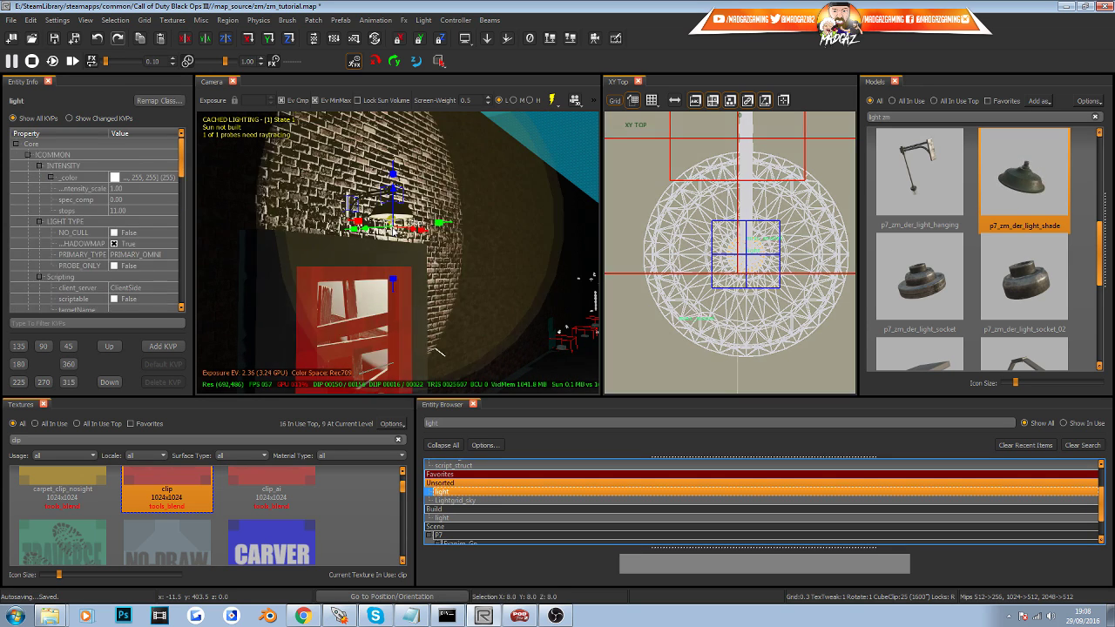
pyautogui.scroll(-10, 814, 253)
pyautogui.moveTo(819, 228); pyautogui.dragTo(746, 236, button='right')
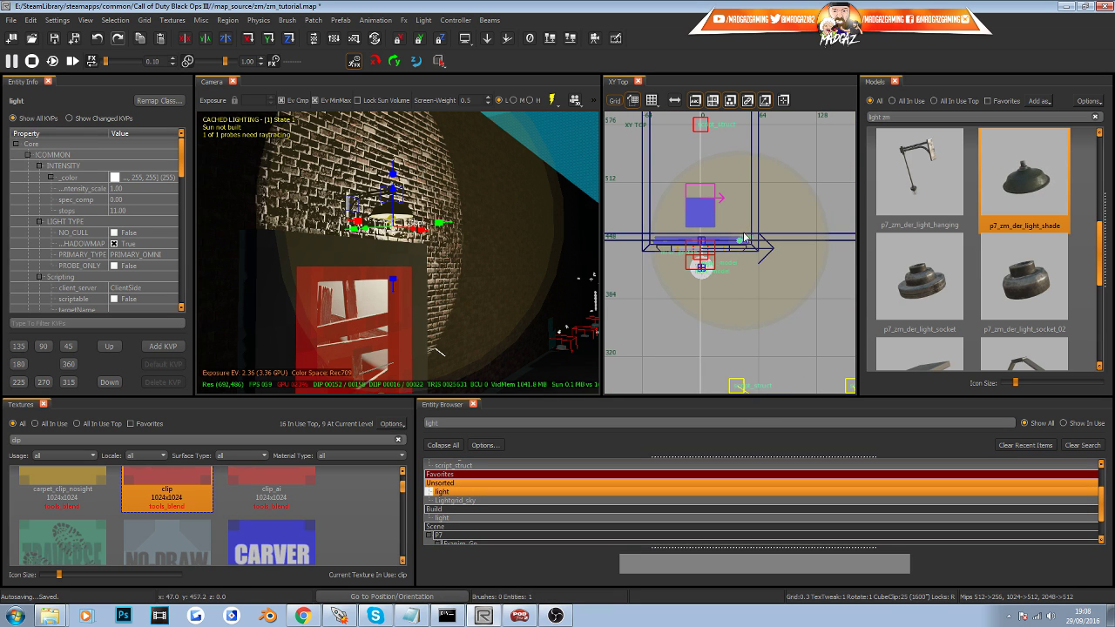
pyautogui.moveTo(739, 244); pyautogui.dragTo(700, 270)
pyautogui.scroll(12, 700, 267)
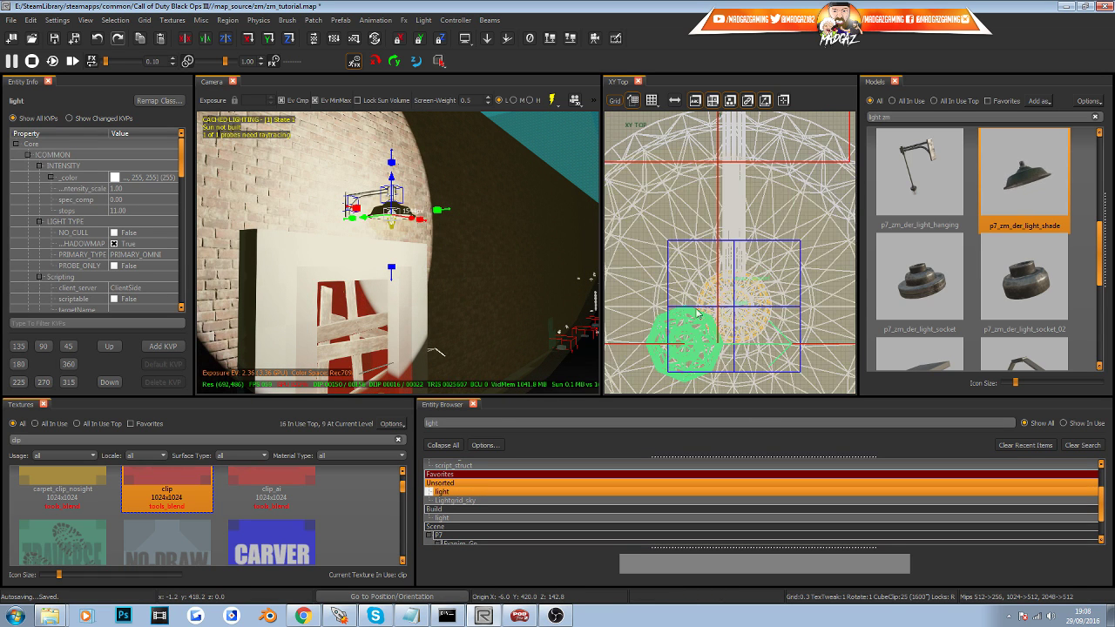
pyautogui.moveTo(678, 348); pyautogui.dragTo(726, 308)
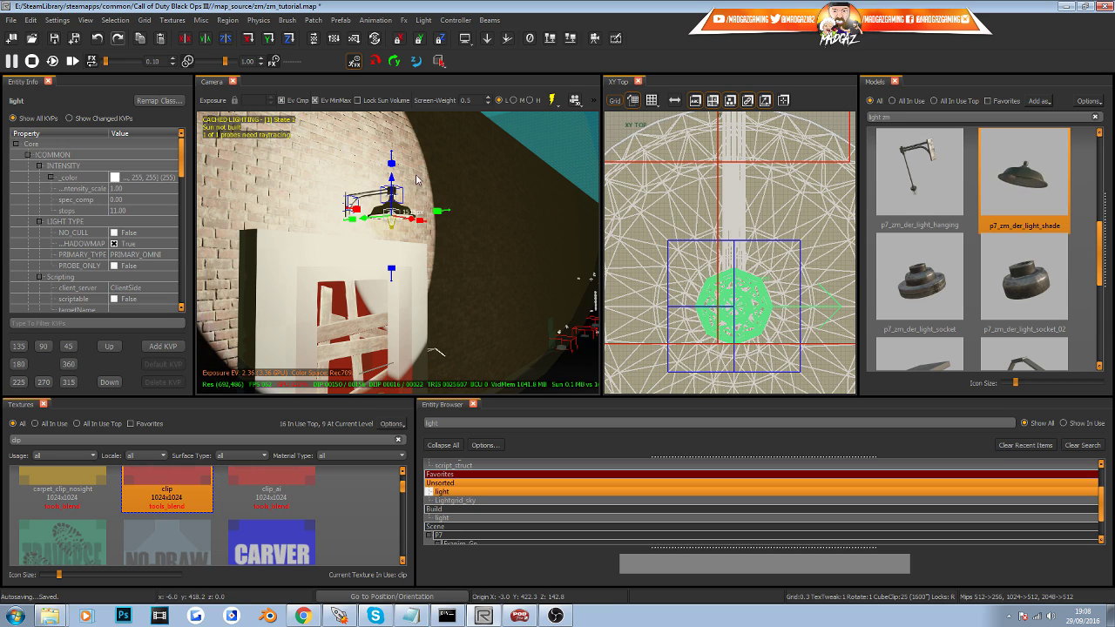
pyautogui.moveTo(392, 178); pyautogui.dragTo(392, 203)
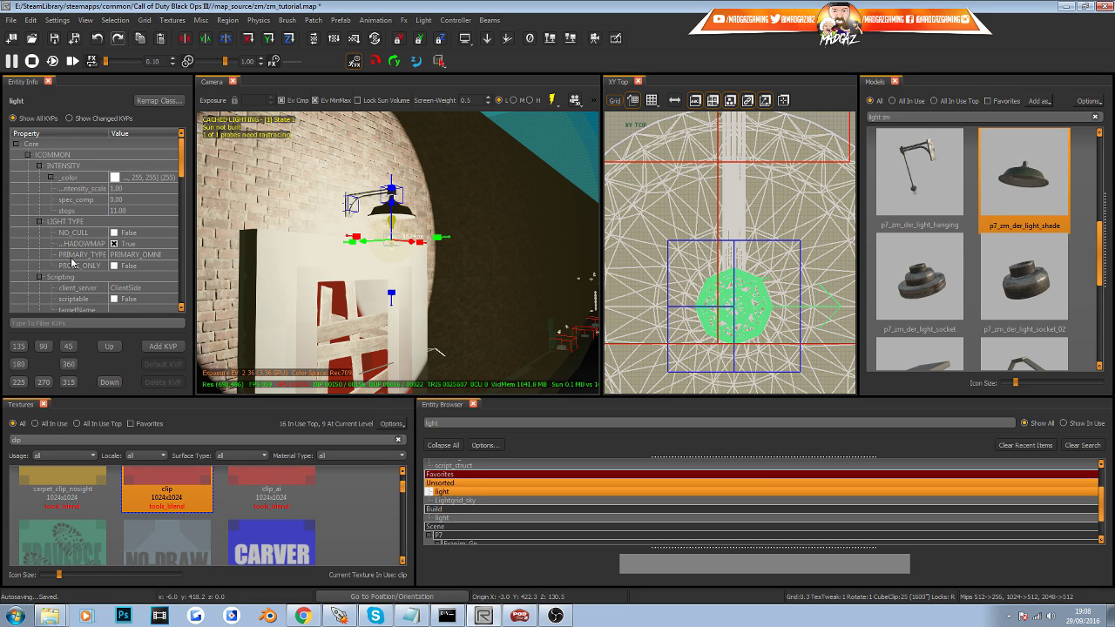
# Change the new light's PRIMARY_TYPE to PRIMARY_SPOT and set its roundness to 1.
pyautogui.click(131, 256)
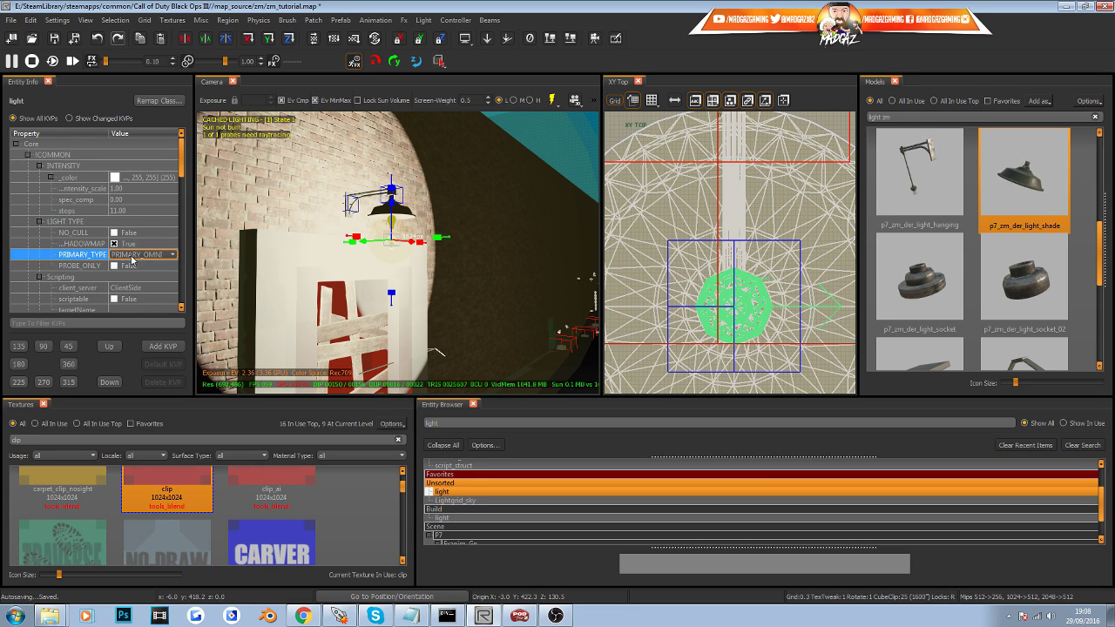
pyautogui.click(136, 270)
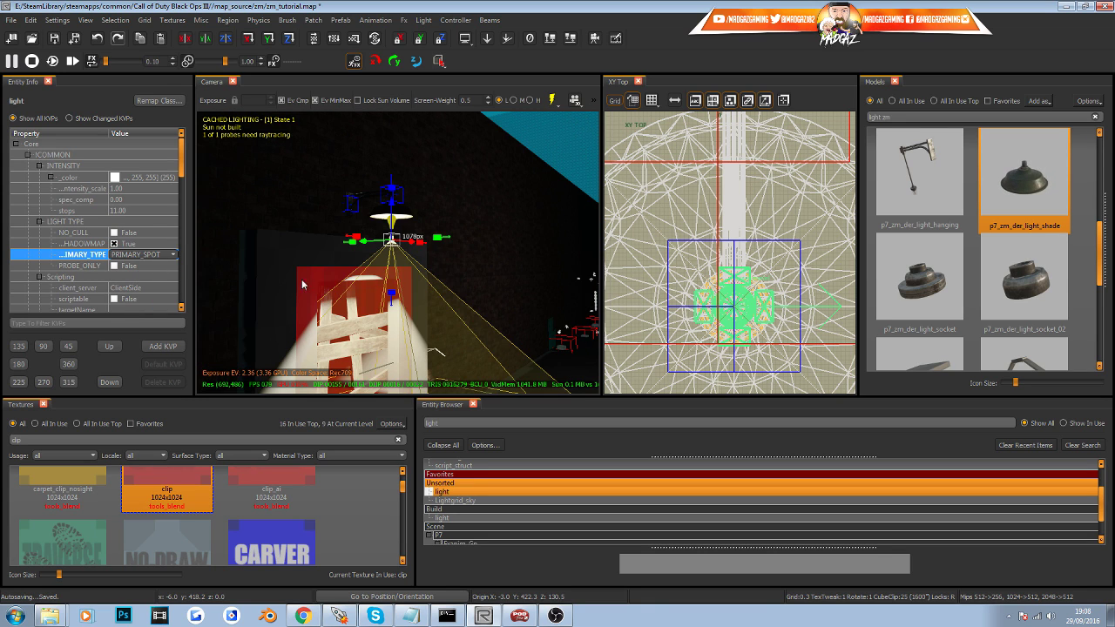
pyautogui.moveTo(397, 252); pyautogui.dragTo(442, 264, button='right')
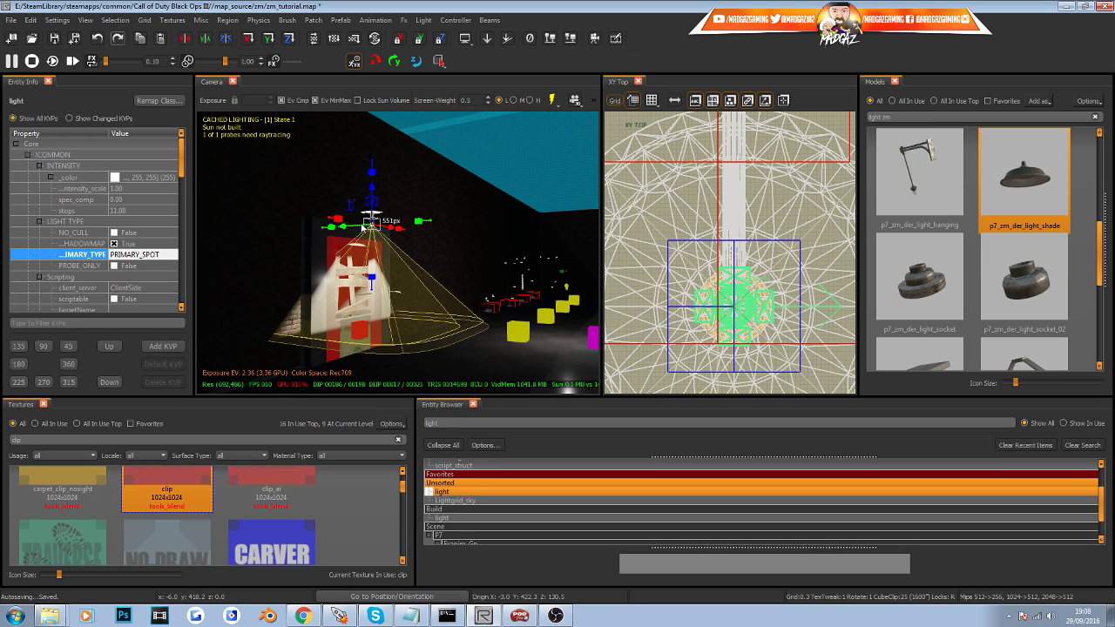
pyautogui.moveTo(181, 169); pyautogui.dragTo(182, 204)
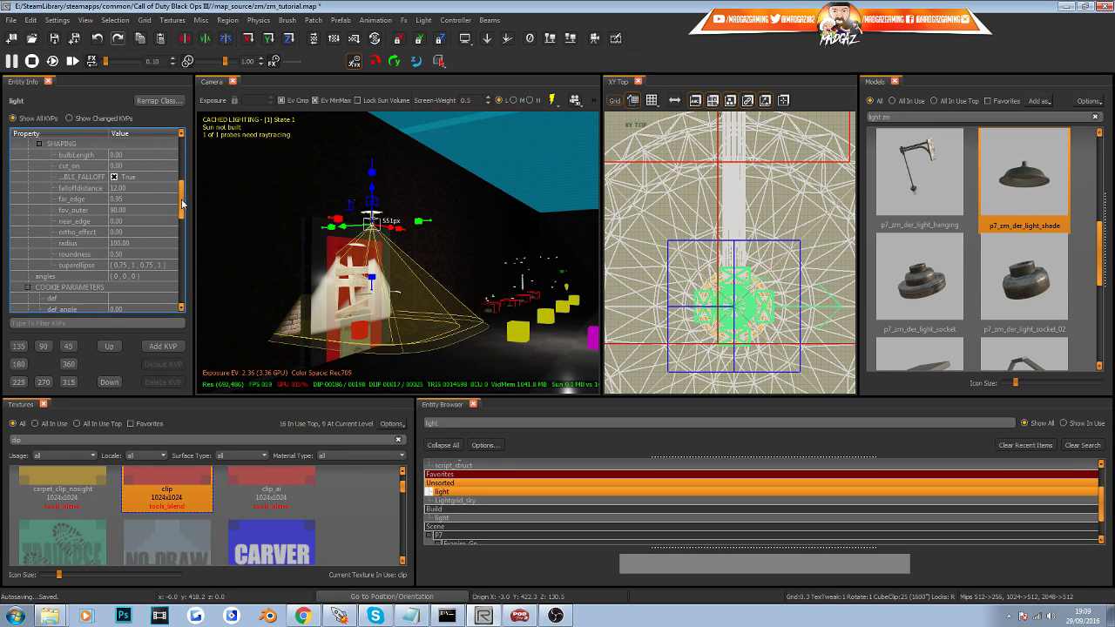
pyautogui.click(118, 255)
pyautogui.write('1')
pyautogui.press('Return')
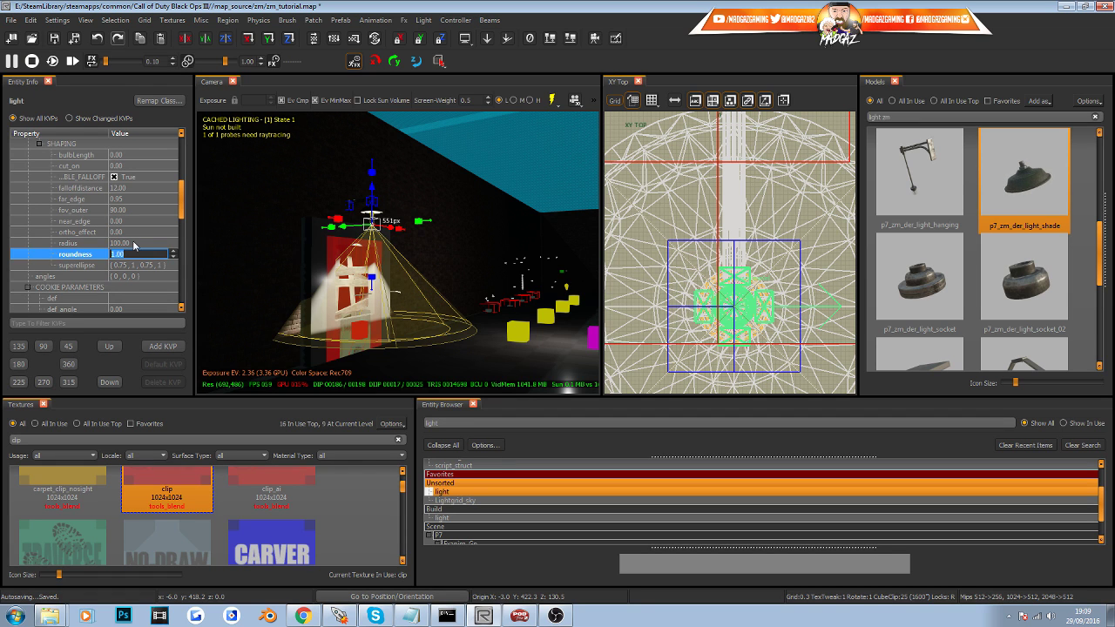
# Raise the spot light into the lamp shade to Z 151.0.
pyautogui.click(134, 244)
pyautogui.moveTo(398, 289); pyautogui.dragTo(392, 252, button='right')
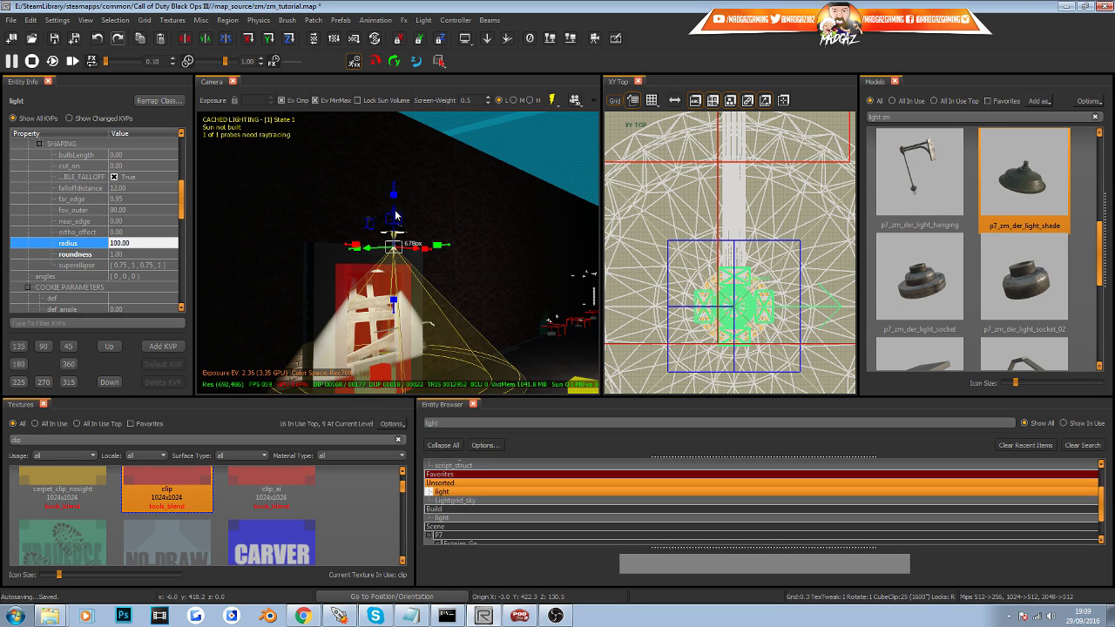
pyautogui.moveTo(395, 214); pyautogui.dragTo(394, 185)
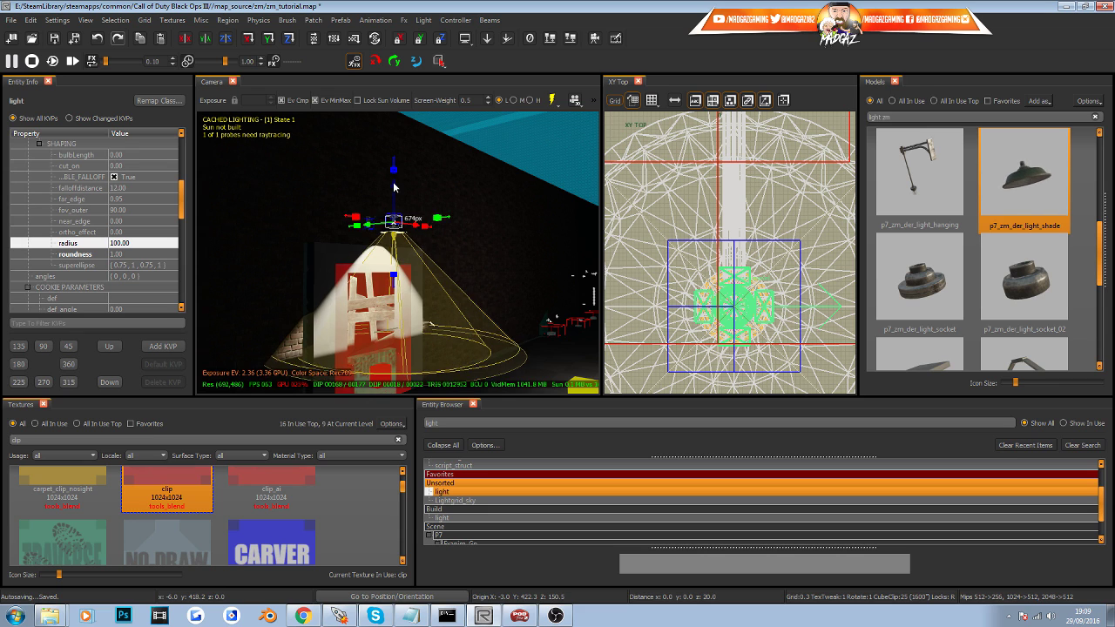
pyautogui.moveTo(393, 185); pyautogui.dragTo(400, 287, button='right')
pyautogui.moveTo(383, 263); pyautogui.dragTo(383, 255)
pyautogui.moveTo(384, 259); pyautogui.dragTo(384, 331, button='right')
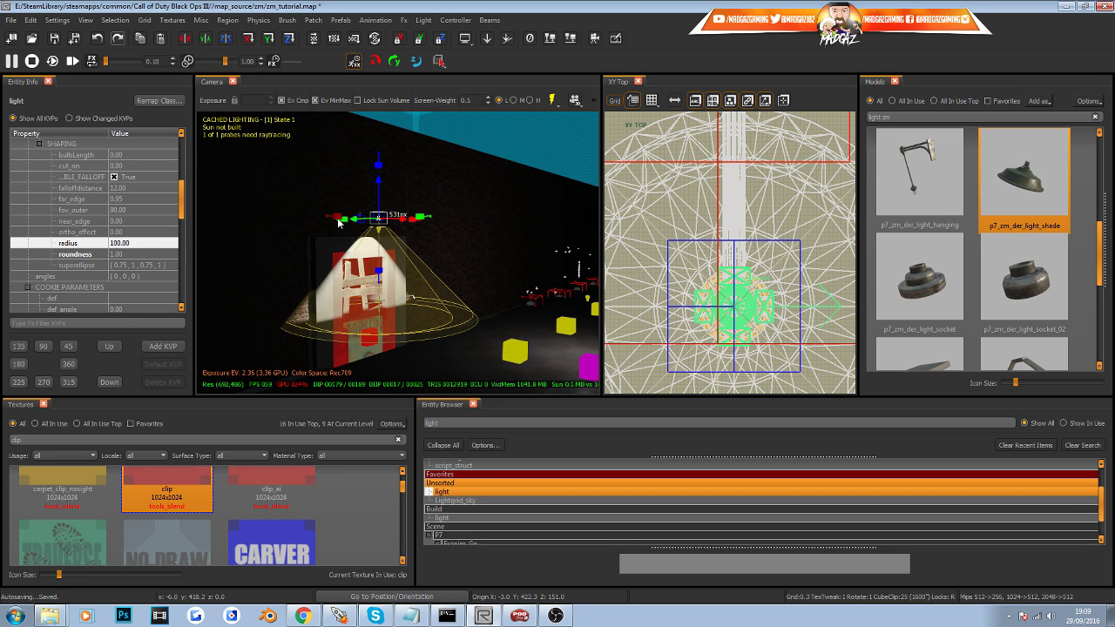
# Reselect only the spot light inside the shade and reduce its stops to 10.10.
pyautogui.scroll(5, 337, 218)
pyautogui.scroll(-6, 338, 217)
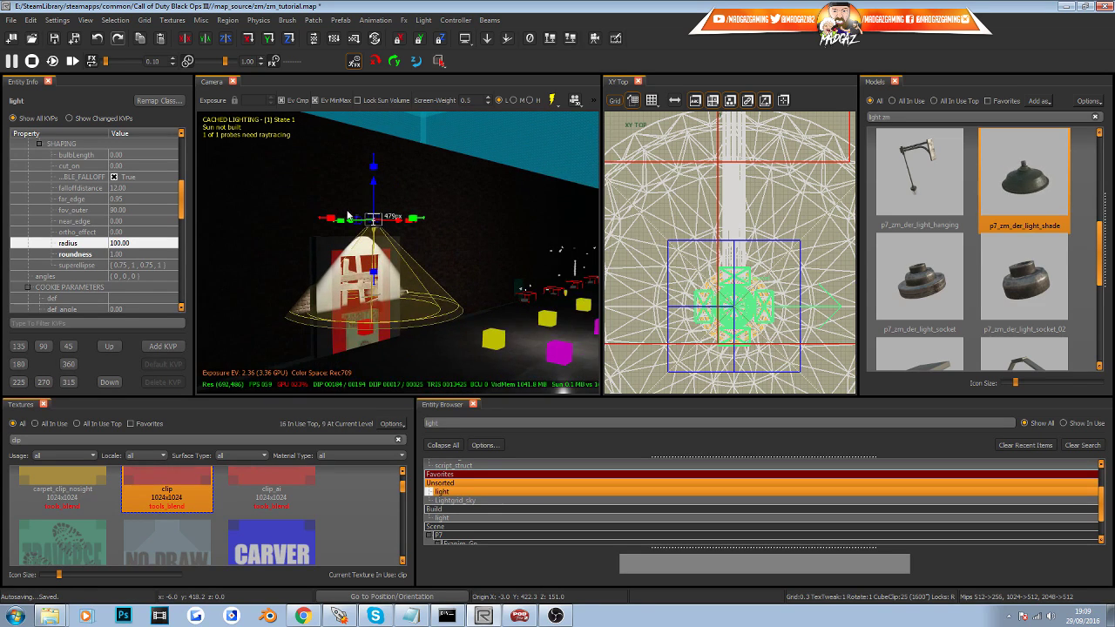
pyautogui.moveTo(347, 211); pyautogui.dragTo(362, 229, button='right')
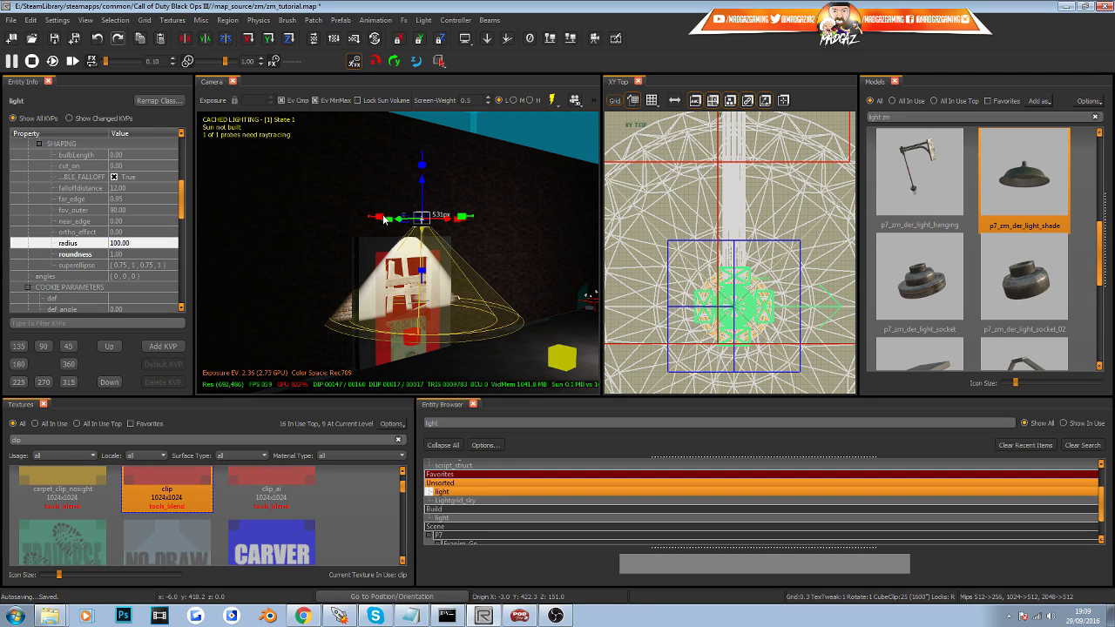
pyautogui.click(380, 221)
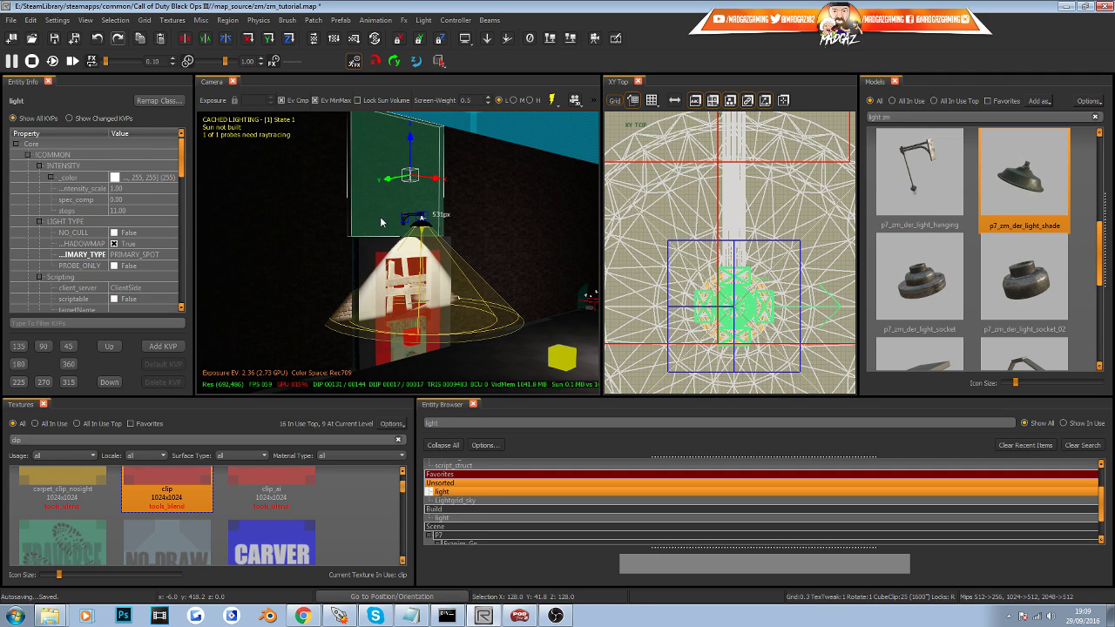
pyautogui.press('Escape')
pyautogui.moveTo(422, 232); pyautogui.dragTo(423, 231, button='right')
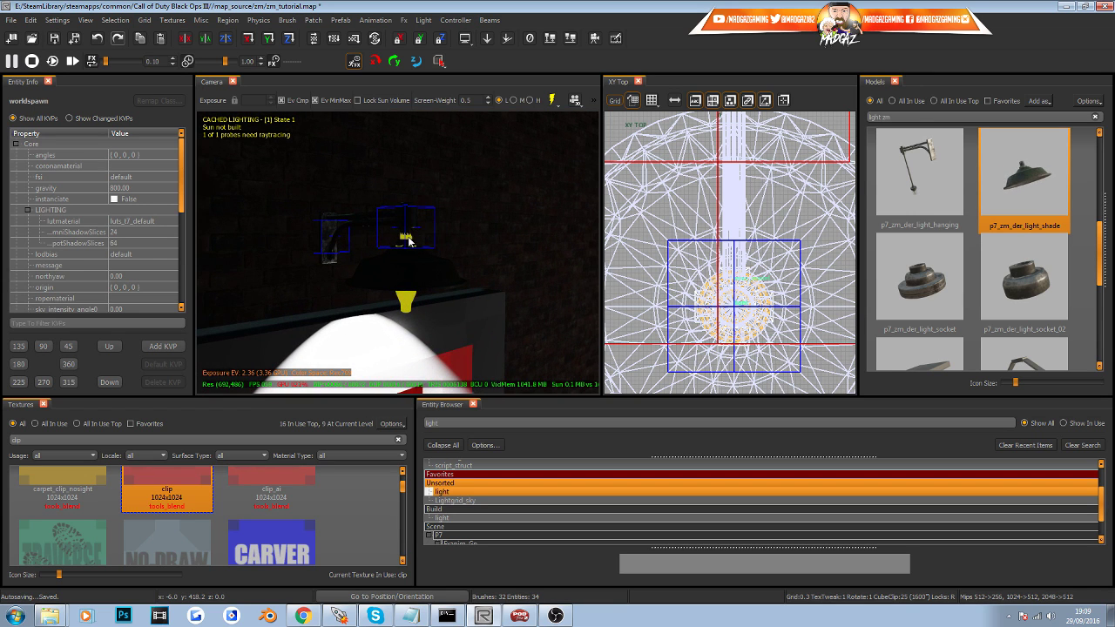
pyautogui.click(408, 242)
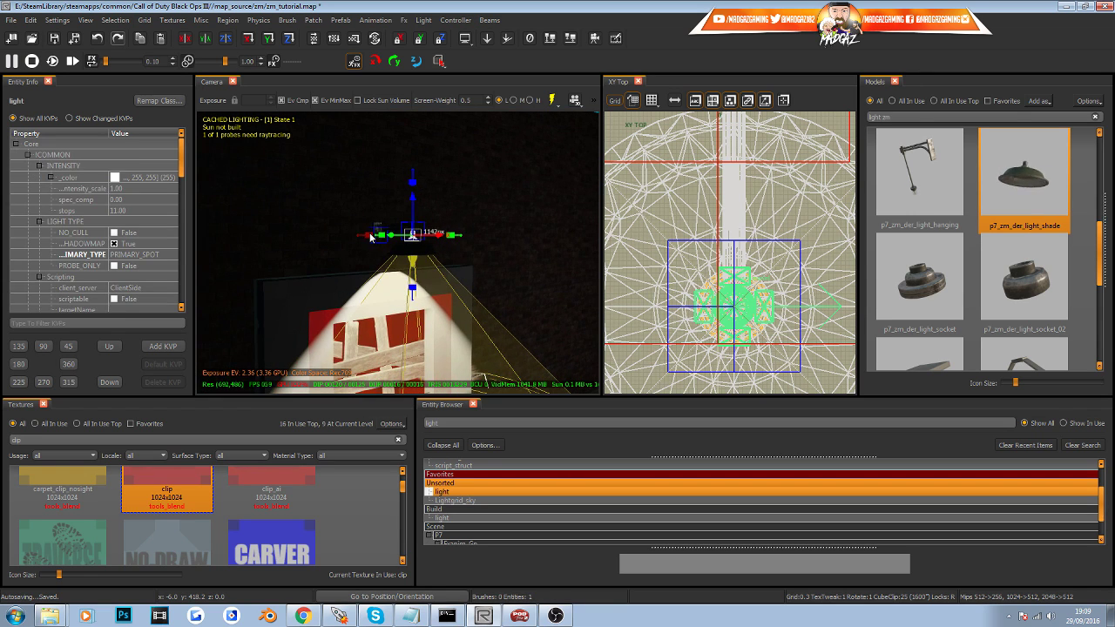
pyautogui.moveTo(369, 234)
pyautogui.mouseDown()
pyautogui.moveTo(343, 240)
pyautogui.moveTo(387, 236)
pyautogui.moveTo(341, 247)
pyautogui.moveTo(379, 244)
pyautogui.moveTo(369, 247)
pyautogui.mouseUp()
pyautogui.moveTo(369, 247); pyautogui.dragTo(447, 271, button='right')
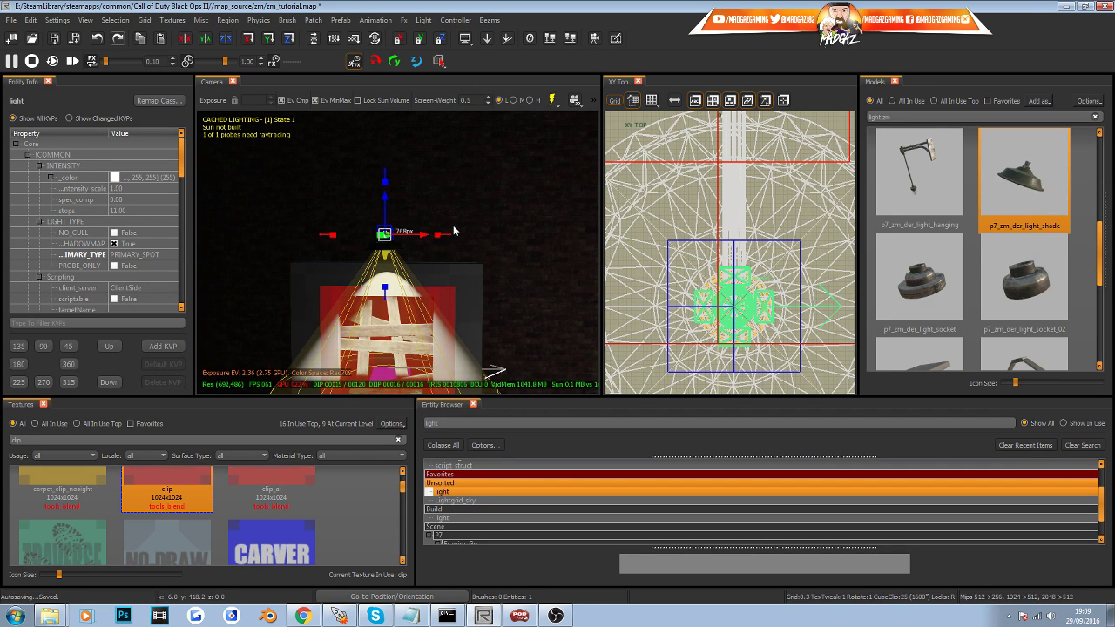
pyautogui.moveTo(456, 224)
pyautogui.mouseDown(button='right')
pyautogui.moveTo(451, 270)
pyautogui.moveTo(457, 224)
pyautogui.mouseUp(button='right')
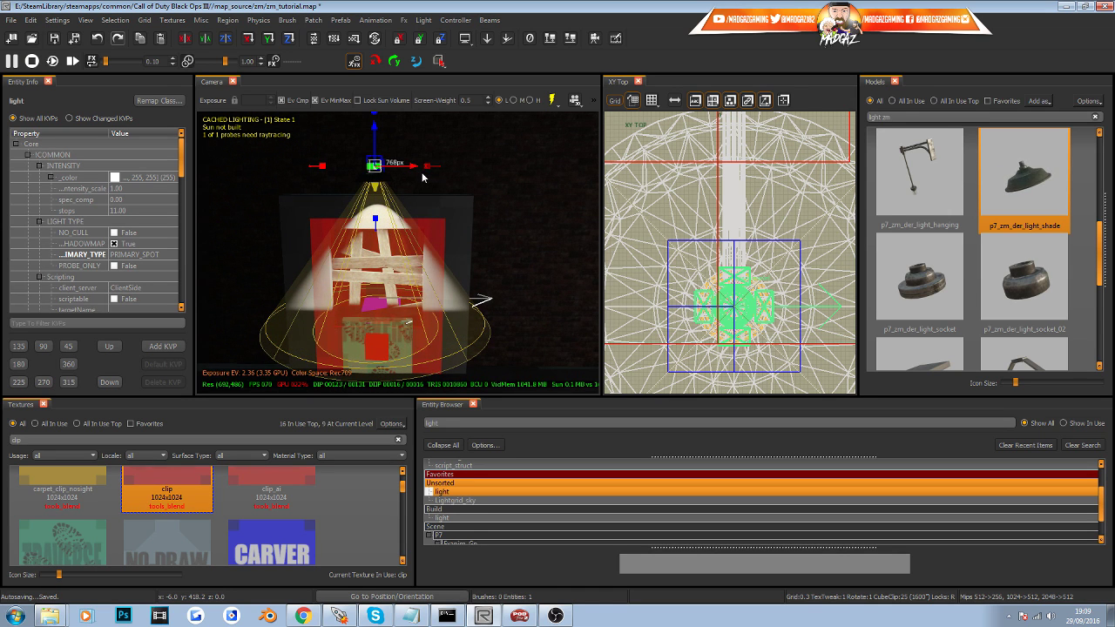
pyautogui.moveTo(391, 181); pyautogui.dragTo(427, 219, button='right')
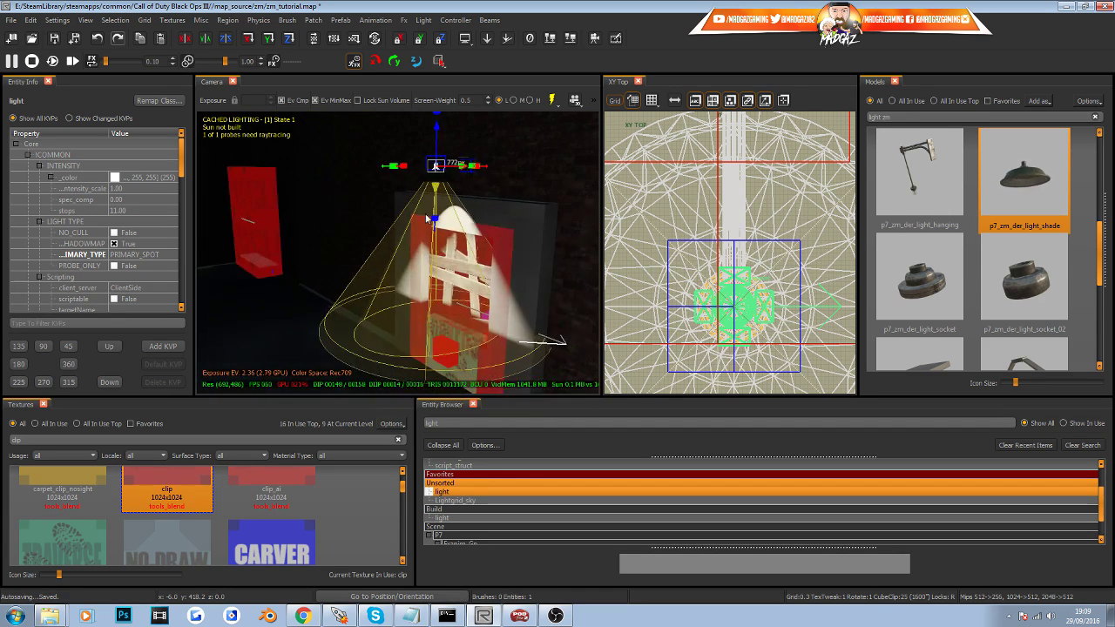
pyautogui.moveTo(393, 167)
pyautogui.mouseDown()
pyautogui.moveTo(405, 166)
pyautogui.moveTo(378, 168)
pyautogui.moveTo(397, 169)
pyautogui.mouseUp()
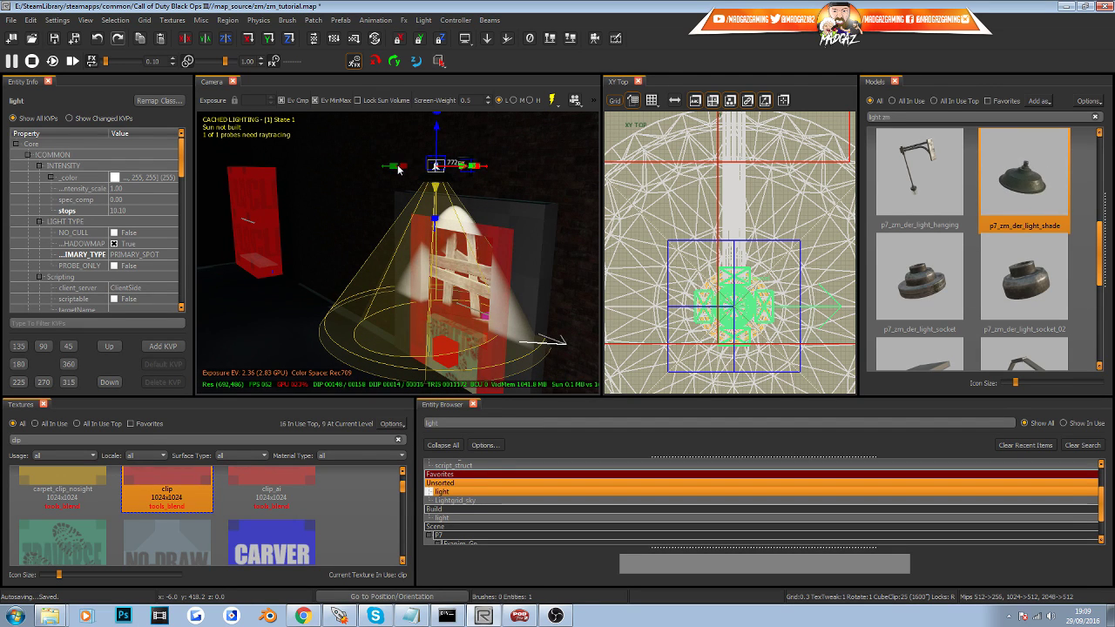
# Reshape the spot light's cone to a fov_outer of 72 and a radius of 159 so it reaches the floor.
pyautogui.moveTo(462, 233); pyautogui.dragTo(448, 213, button='right')
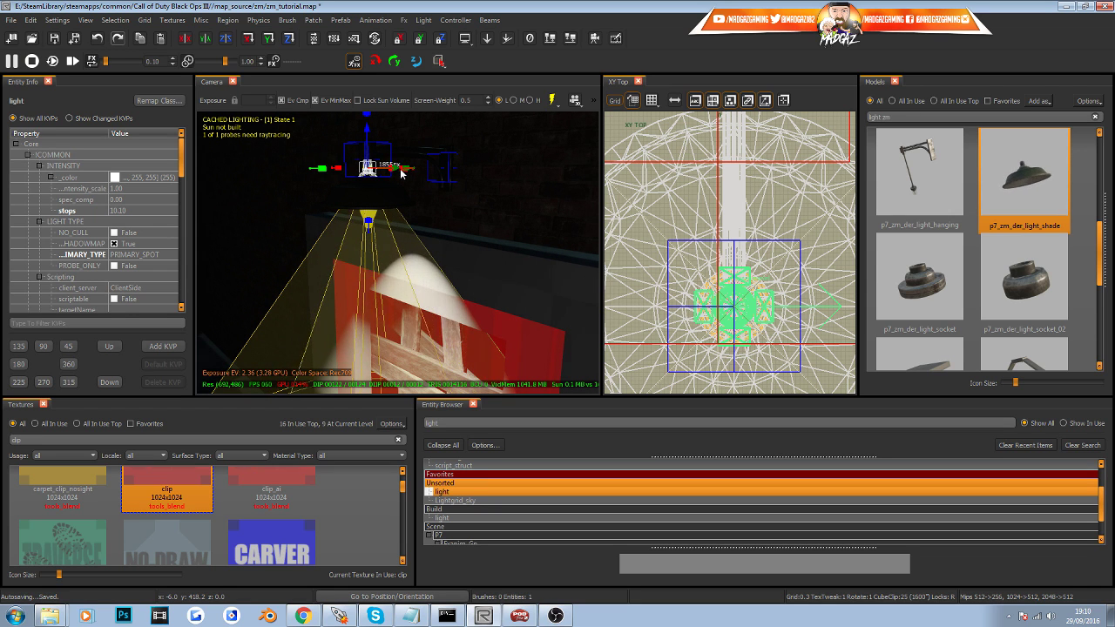
pyautogui.moveTo(414, 213)
pyautogui.mouseDown(button='right')
pyautogui.moveTo(410, 240)
pyautogui.moveTo(391, 242)
pyautogui.moveTo(426, 240)
pyautogui.moveTo(402, 246)
pyautogui.moveTo(414, 222)
pyautogui.mouseUp(button='right')
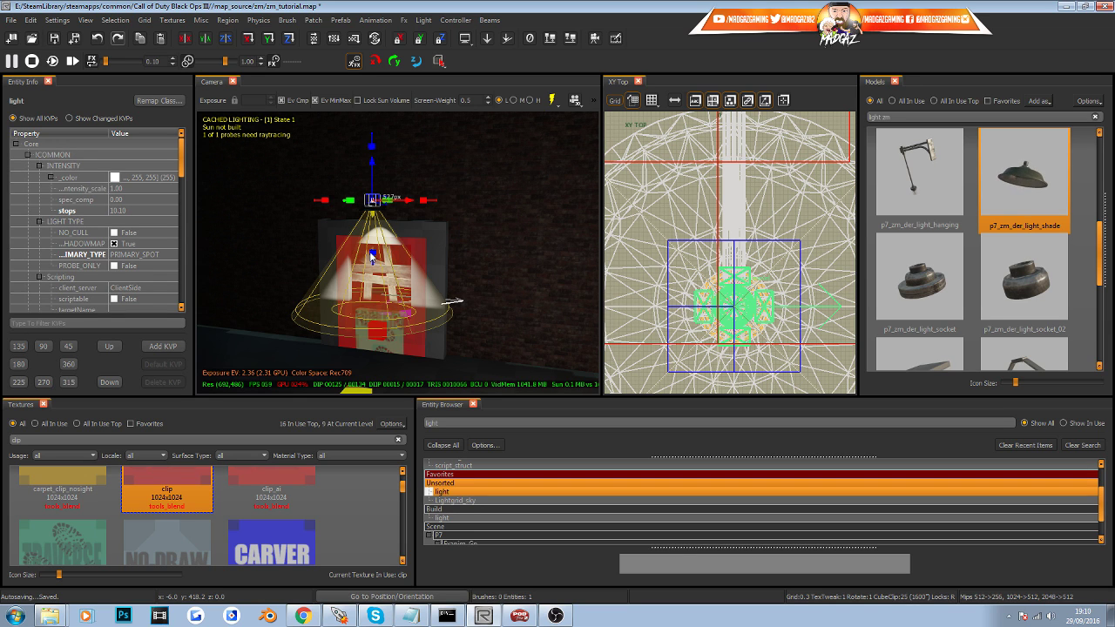
pyautogui.moveTo(373, 257); pyautogui.dragTo(376, 296)
pyautogui.moveTo(391, 338); pyautogui.dragTo(424, 374, button='right')
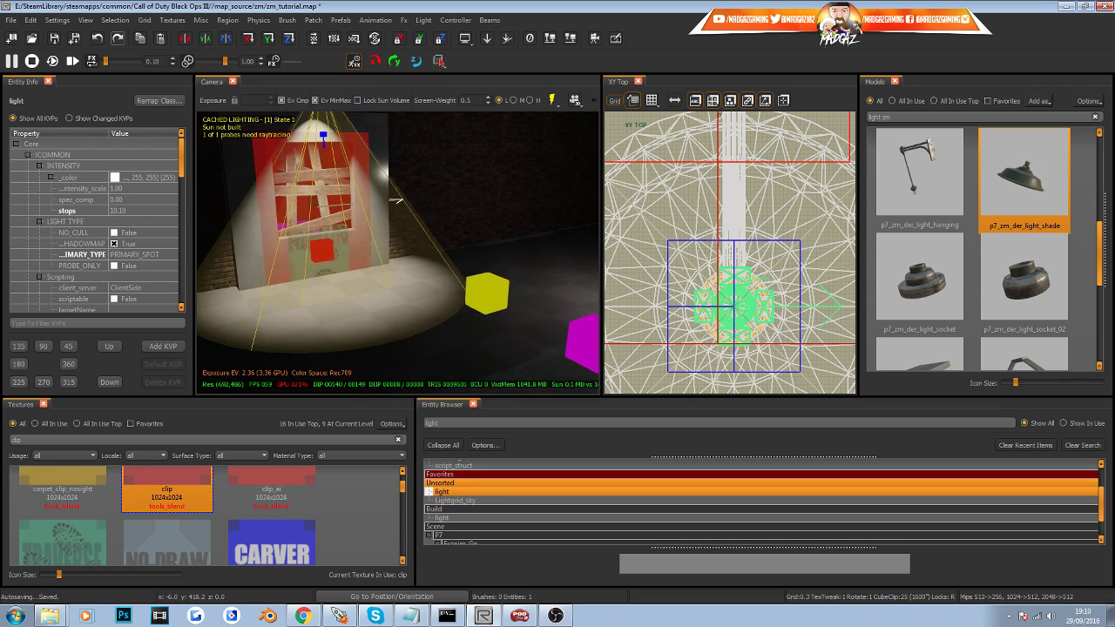
pyautogui.moveTo(420, 330); pyautogui.dragTo(430, 302, button='right')
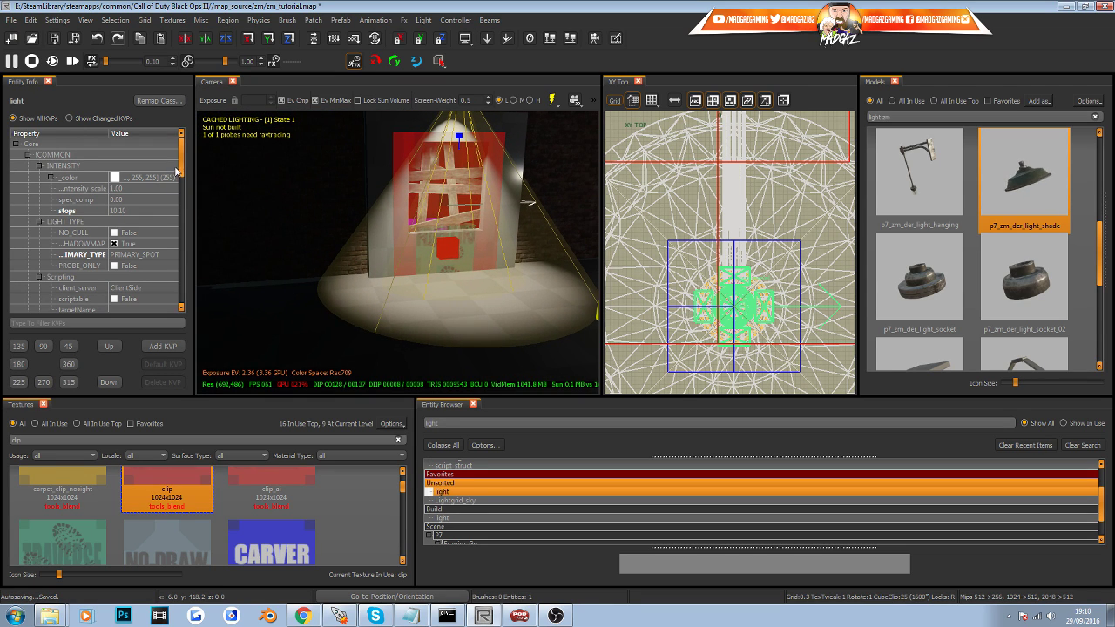
# Soften the edge of the spot light's cone by setting far_edge to 0.75.
pyautogui.moveTo(182, 163); pyautogui.dragTo(184, 202)
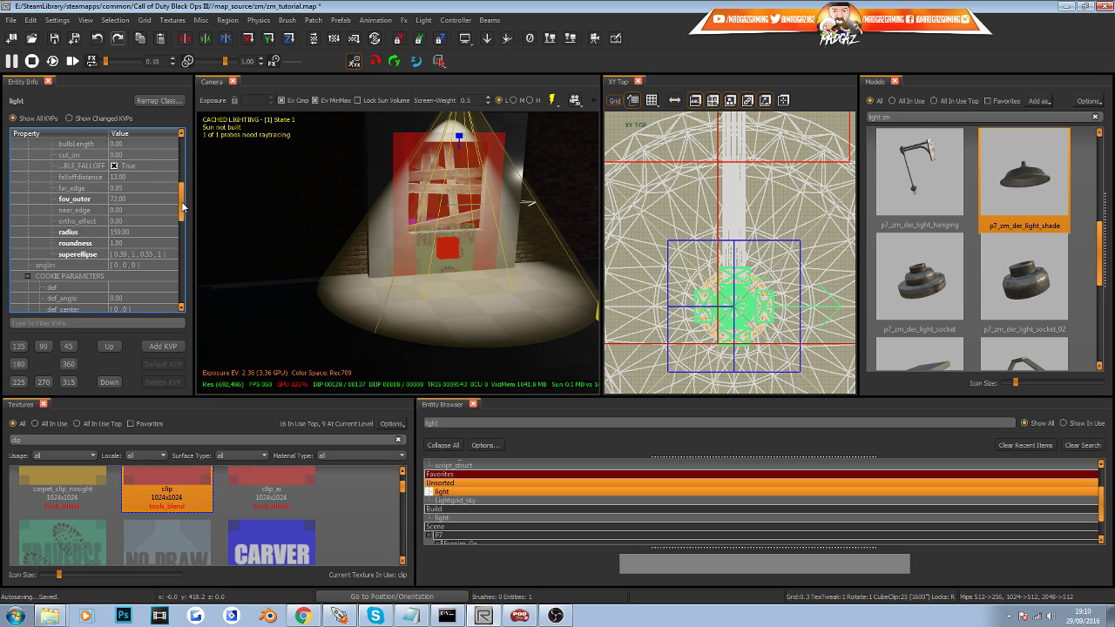
pyautogui.click(116, 211)
pyautogui.scroll(-4, 116, 211)
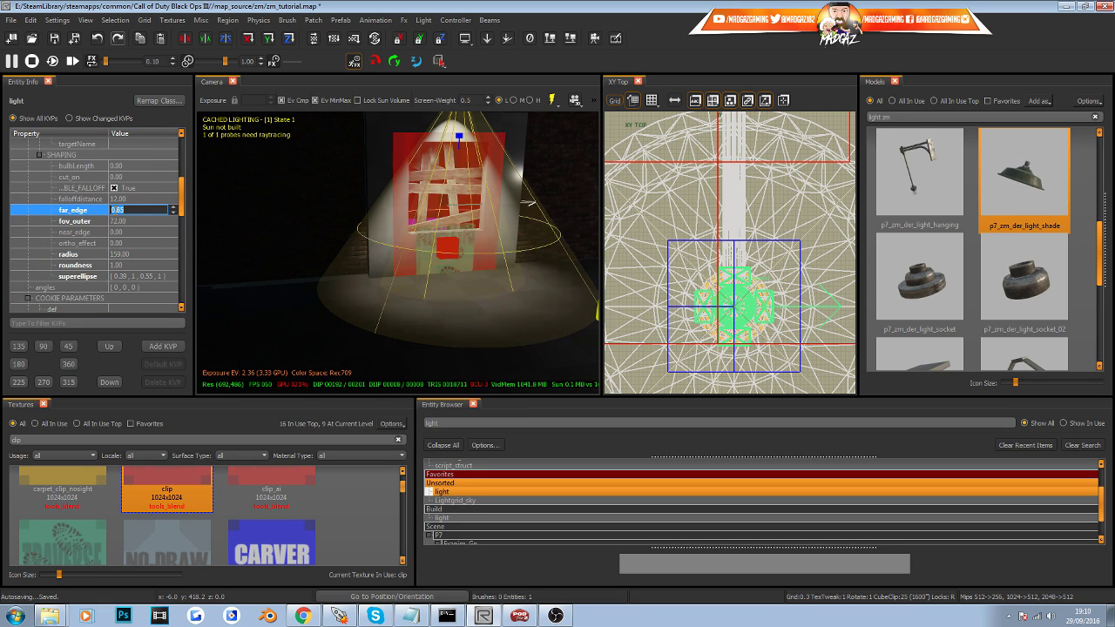
pyautogui.scroll(3, 116, 211)
pyautogui.scroll(-1, 115, 210)
pyautogui.scroll(1, 116, 211)
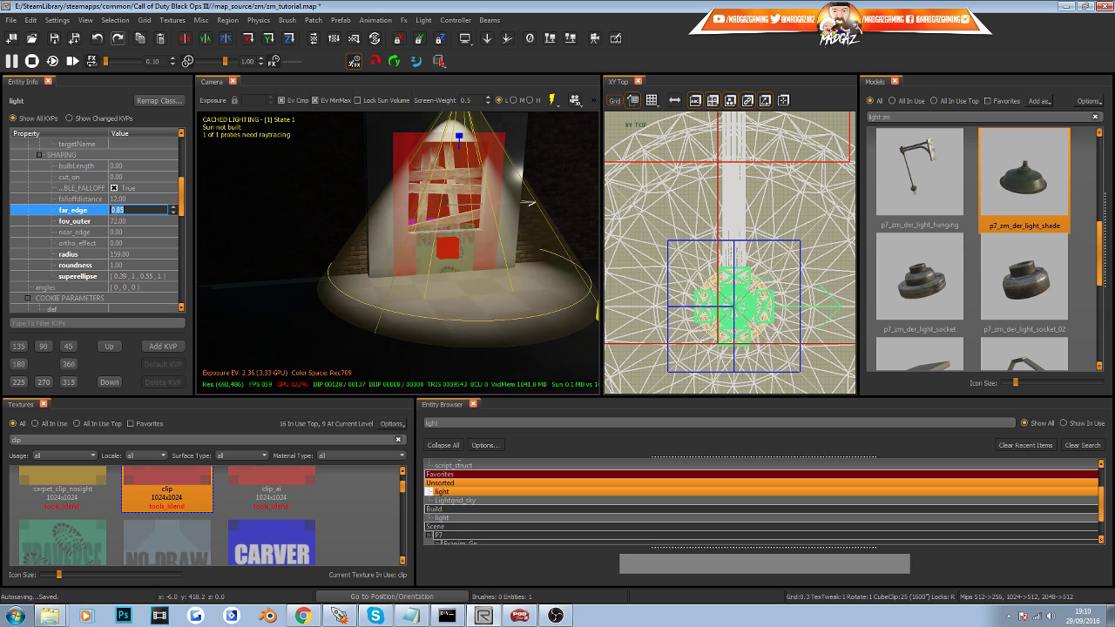
pyautogui.scroll(-2, 116, 211)
pyautogui.press('Up')
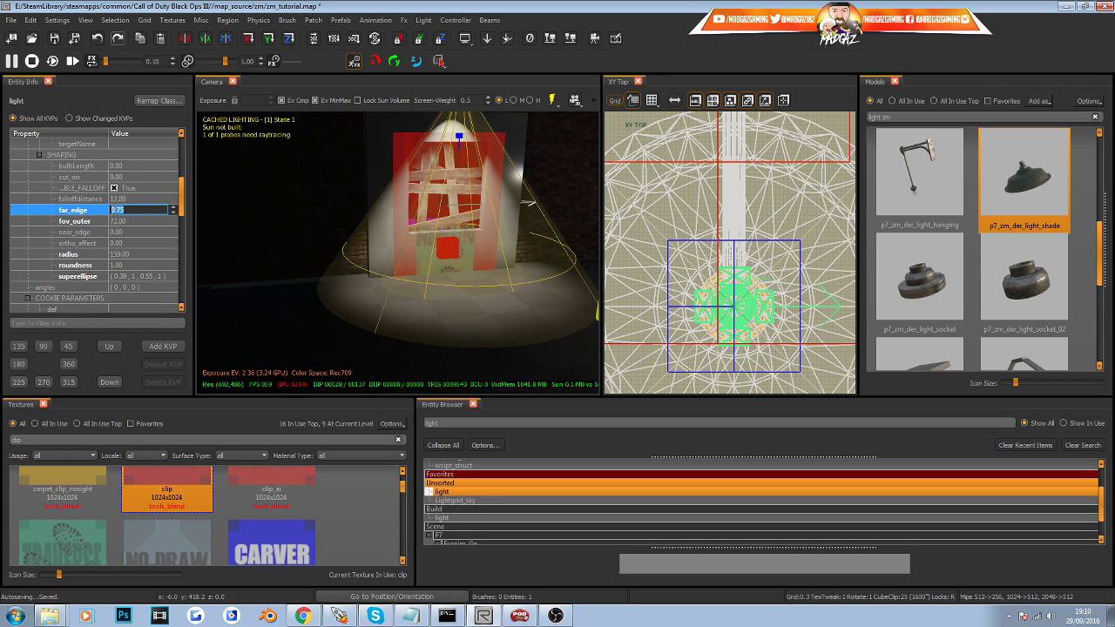
# Set the spot light's falloffdistance to 0 and fine-tune its far_edge.
pyautogui.click(124, 200)
pyautogui.scroll(-4, 123, 199)
pyautogui.click(127, 210)
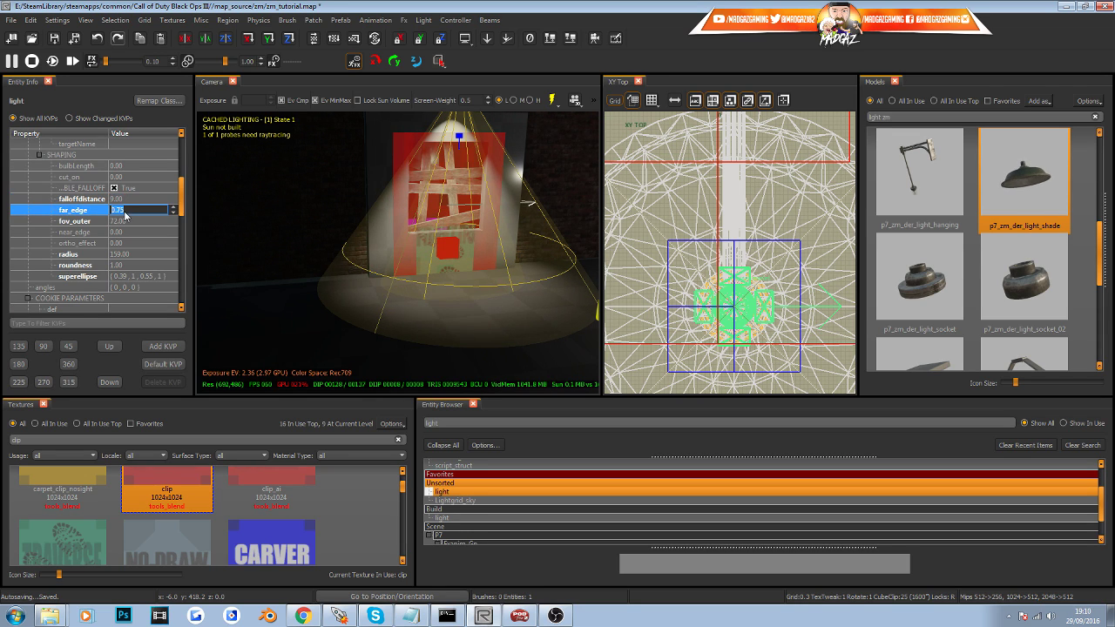
pyautogui.press('Up')
# Change the spot light's _color to the warm orange swatch saved among the custom colors.
pyautogui.moveTo(182, 213); pyautogui.dragTo(183, 166)
pyautogui.moveTo(430, 261); pyautogui.dragTo(439, 257, button='right')
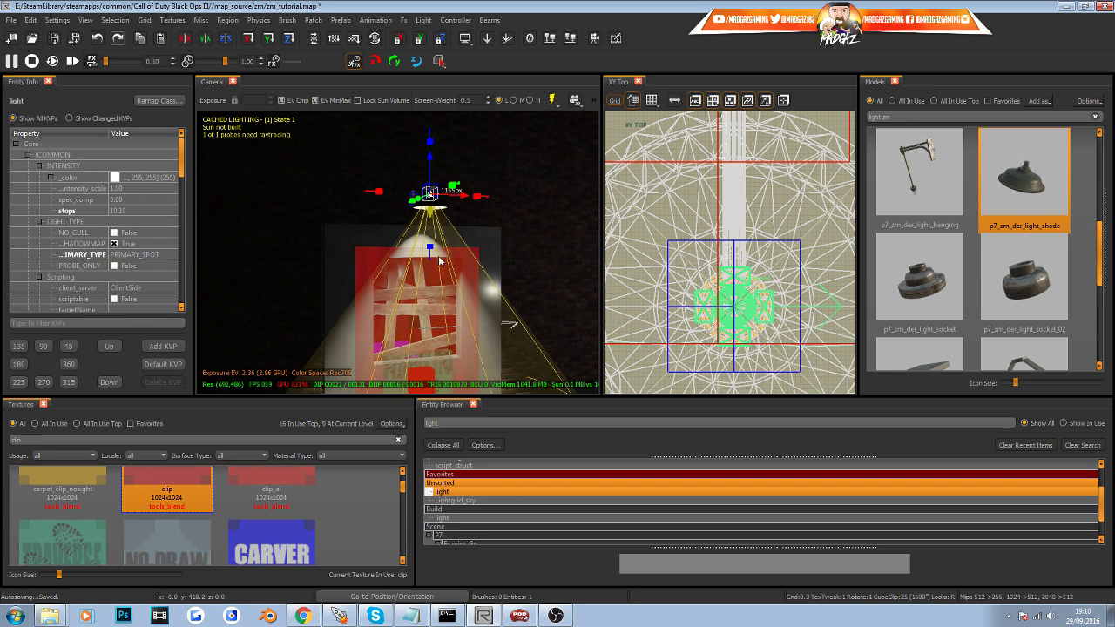
pyautogui.click(114, 179)
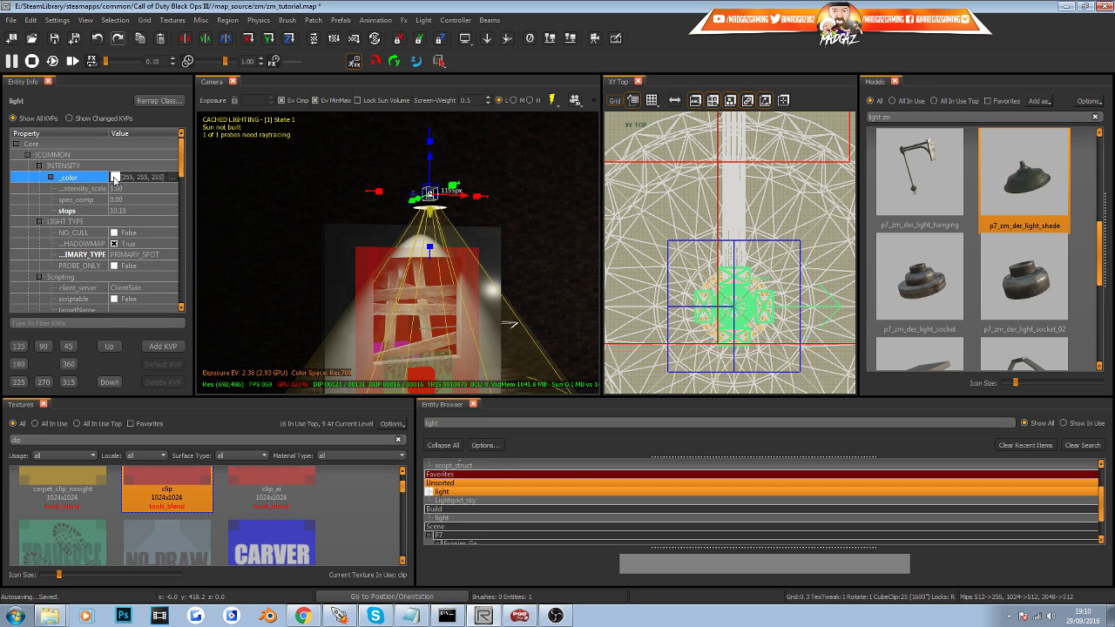
pyautogui.click(173, 178)
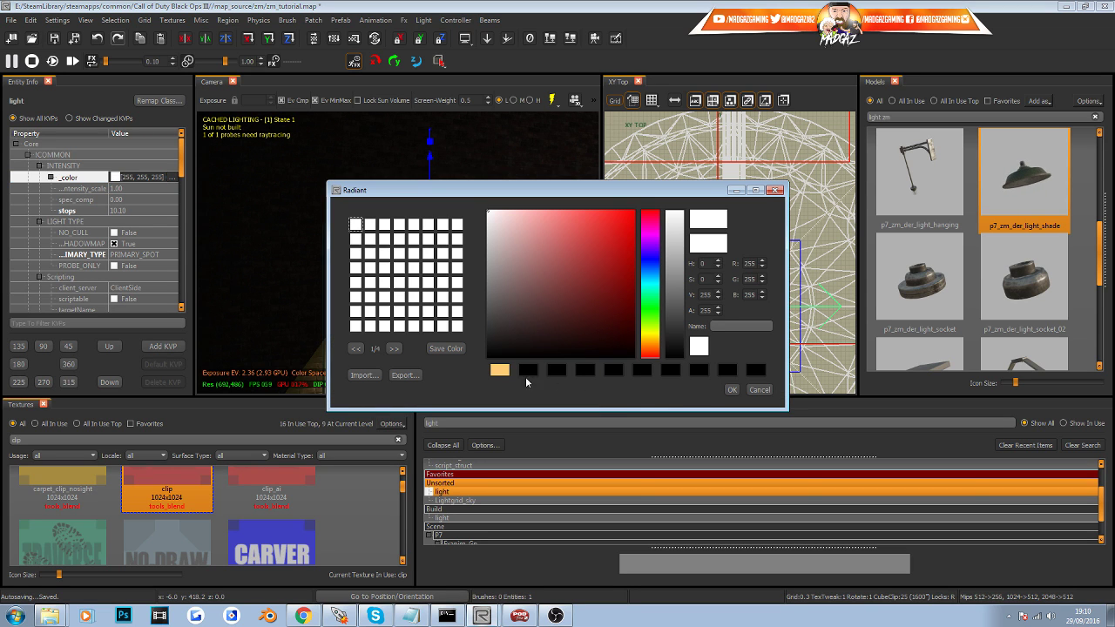
pyautogui.click(499, 371)
pyautogui.click(734, 391)
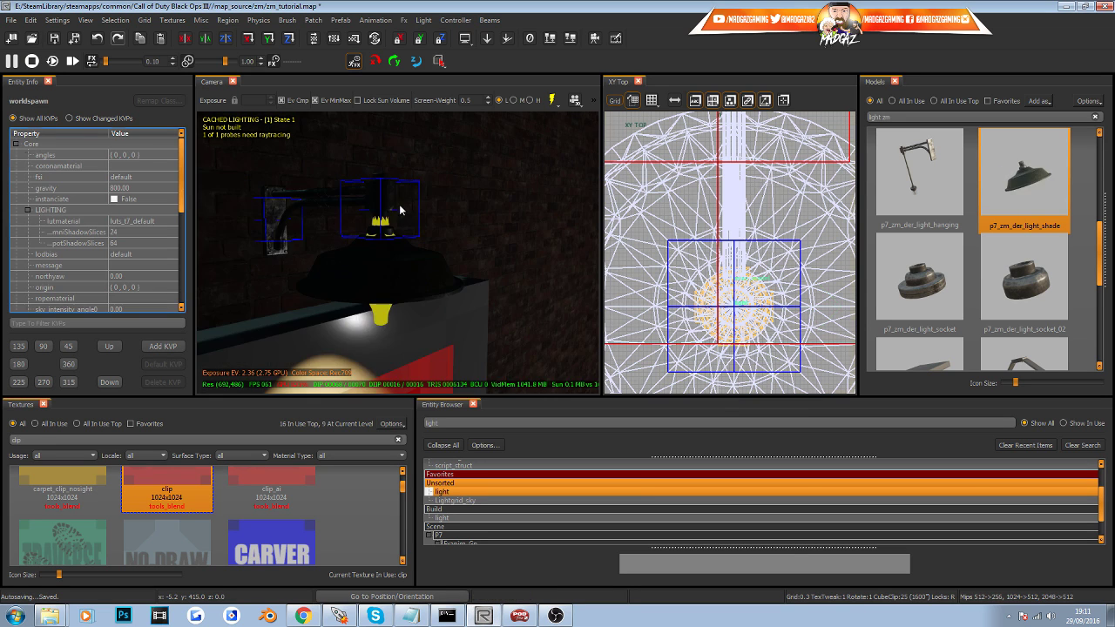
# Examine the warm spot light on the window and floor from a distance in game view.
pyautogui.moveTo(399, 227); pyautogui.dragTo(401, 203, button='right')
pyautogui.press('p')
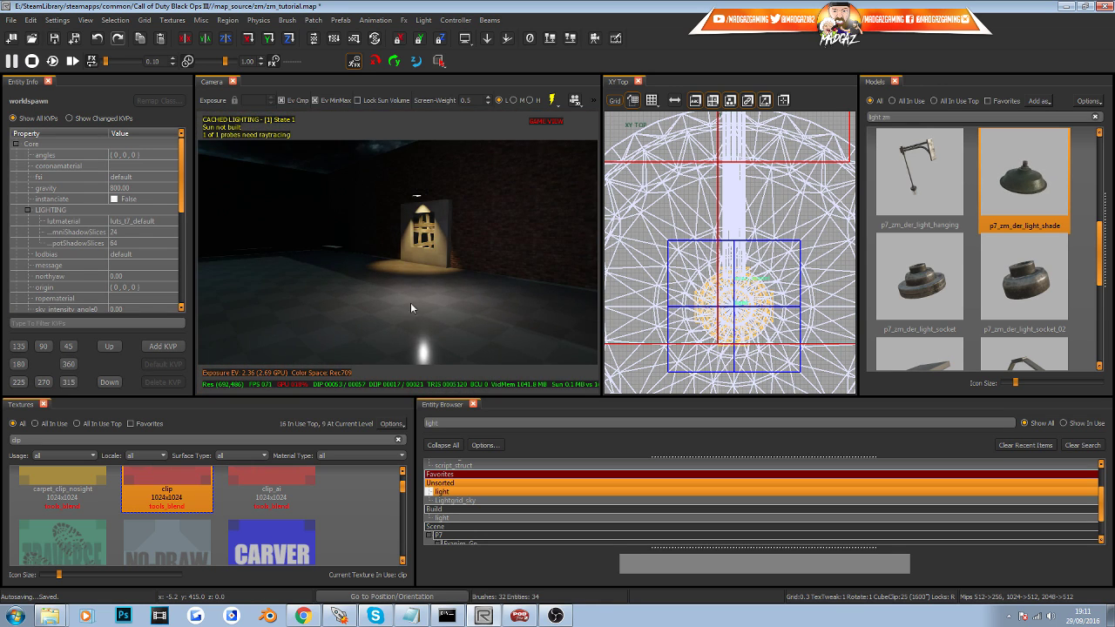
pyautogui.moveTo(410, 302)
pyautogui.mouseDown(button='right')
pyautogui.moveTo(362, 295)
pyautogui.moveTo(392, 292)
pyautogui.moveTo(394, 268)
pyautogui.moveTo(392, 291)
pyautogui.moveTo(323, 293)
pyautogui.moveTo(411, 296)
pyautogui.moveTo(365, 293)
pyautogui.moveTo(376, 291)
pyautogui.moveTo(368, 266)
pyautogui.moveTo(373, 301)
pyautogui.moveTo(397, 308)
pyautogui.moveTo(404, 286)
pyautogui.moveTo(373, 306)
pyautogui.moveTo(411, 303)
pyautogui.mouseUp(button='right')
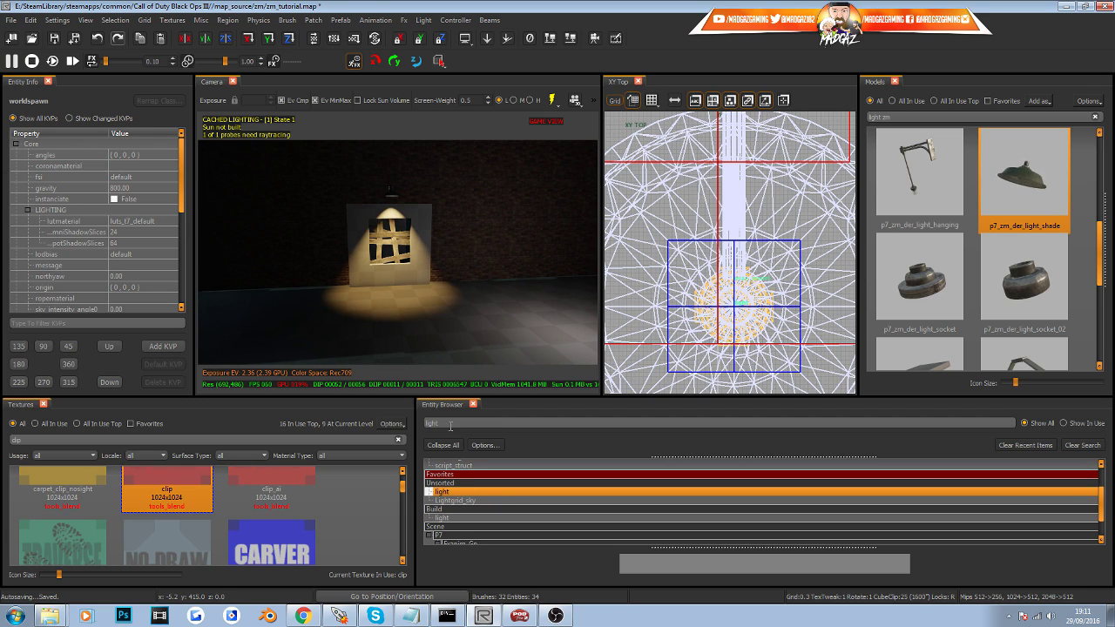
# Search the entities for "fog" and place a litfog volume in the map from the top view.
pyautogui.write('fog')
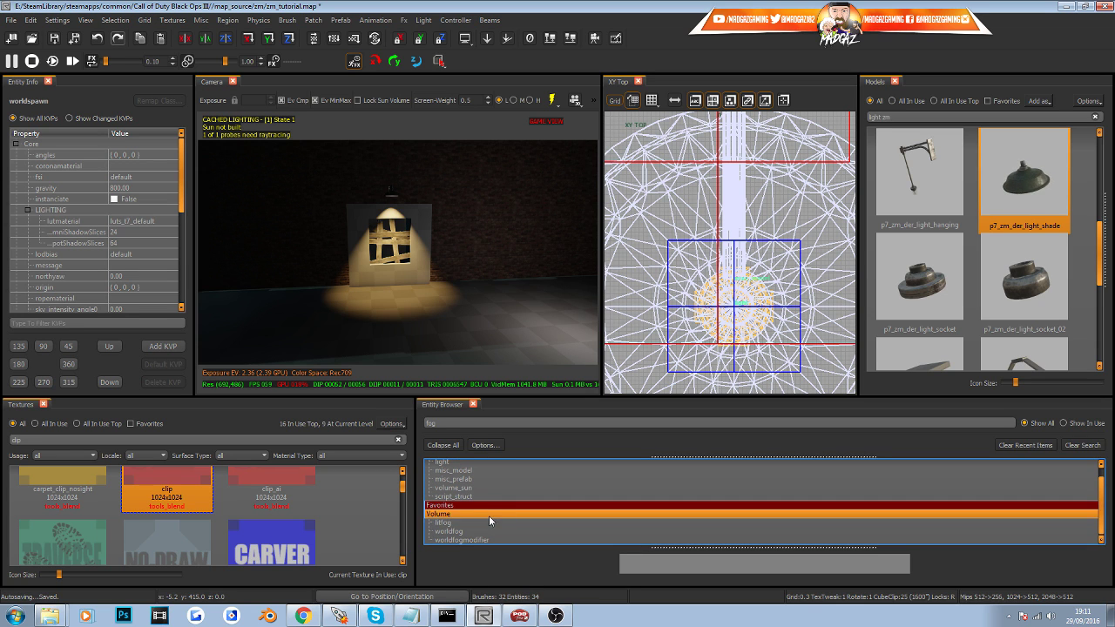
pyautogui.click(483, 524)
pyautogui.scroll(-5, 687, 327)
pyautogui.scroll(-5, 688, 328)
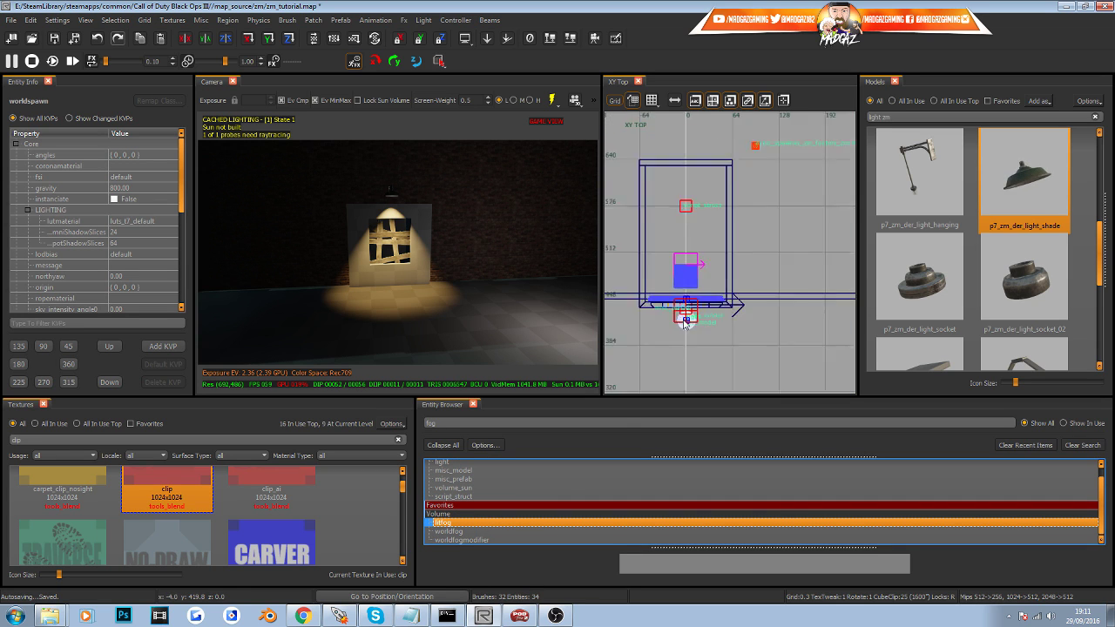
pyautogui.moveTo(664, 366); pyautogui.dragTo(704, 303, button='right')
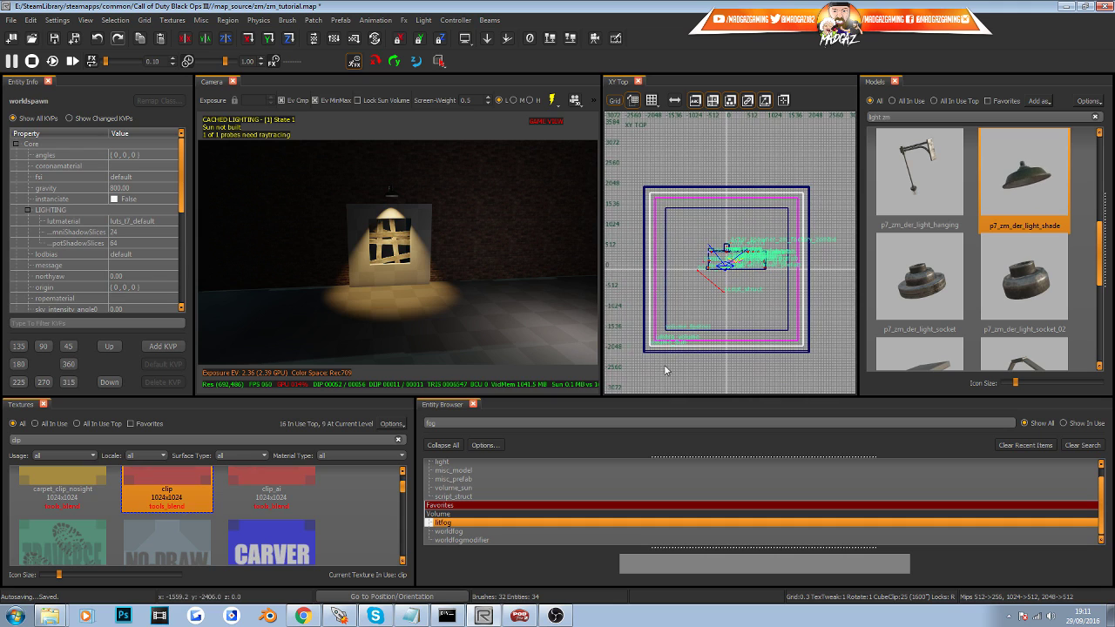
pyautogui.click(443, 524)
pyautogui.click(722, 291)
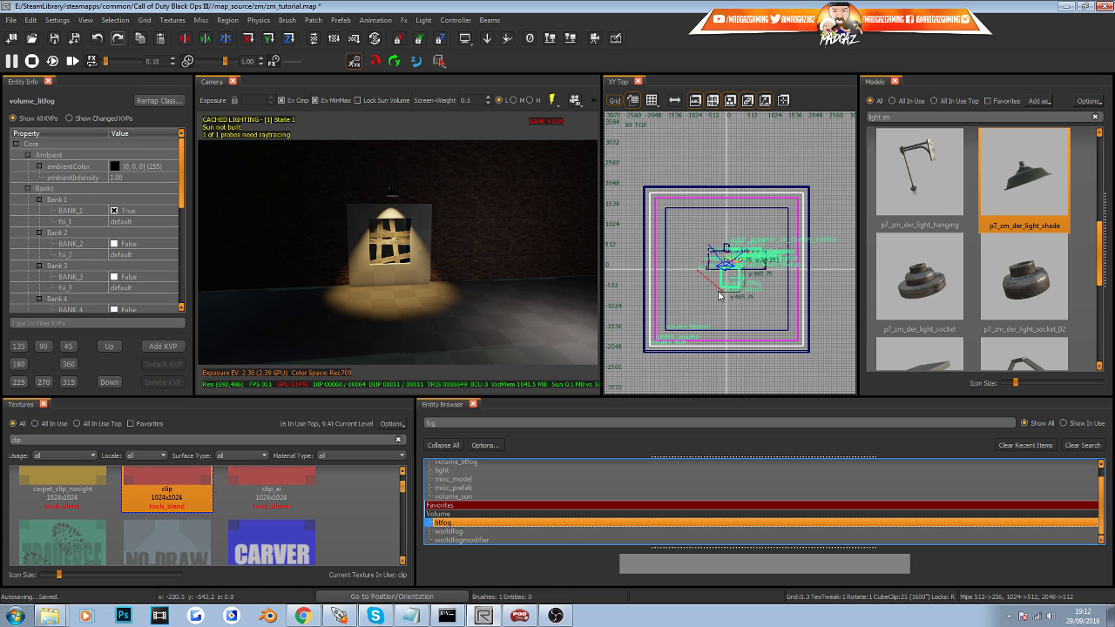
# Stretch the litfog volume in the top view to about 2852 units wide so it covers the whole play area.
pyautogui.moveTo(400, 241); pyautogui.dragTo(429, 241, button='right')
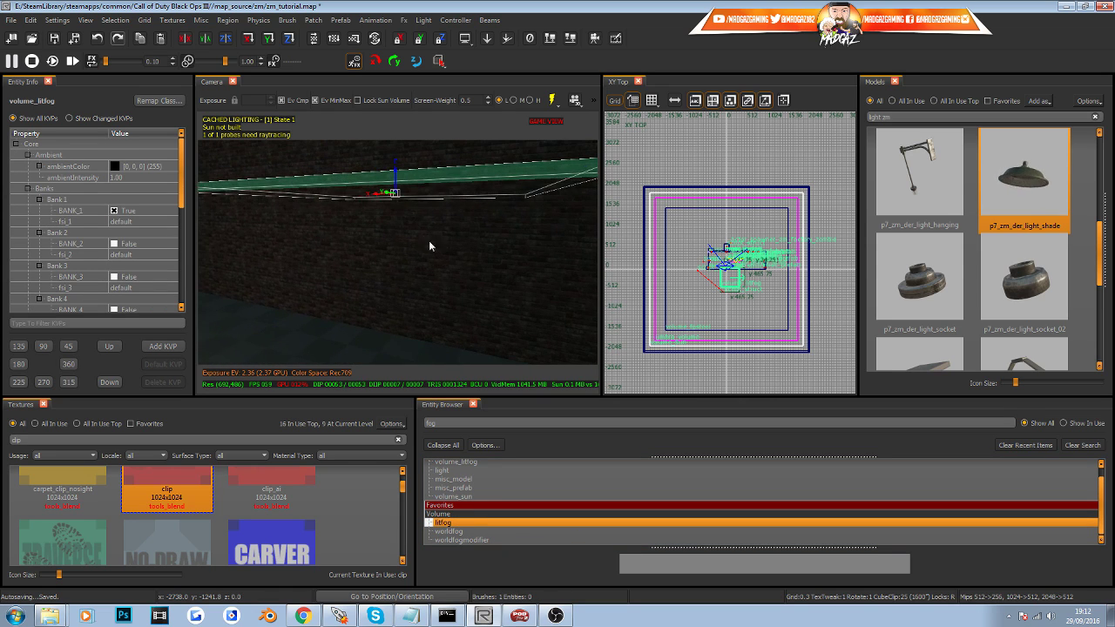
pyautogui.moveTo(719, 288); pyautogui.dragTo(699, 202)
pyautogui.moveTo(766, 256); pyautogui.dragTo(811, 258)
pyautogui.moveTo(760, 307); pyautogui.dragTo(759, 345)
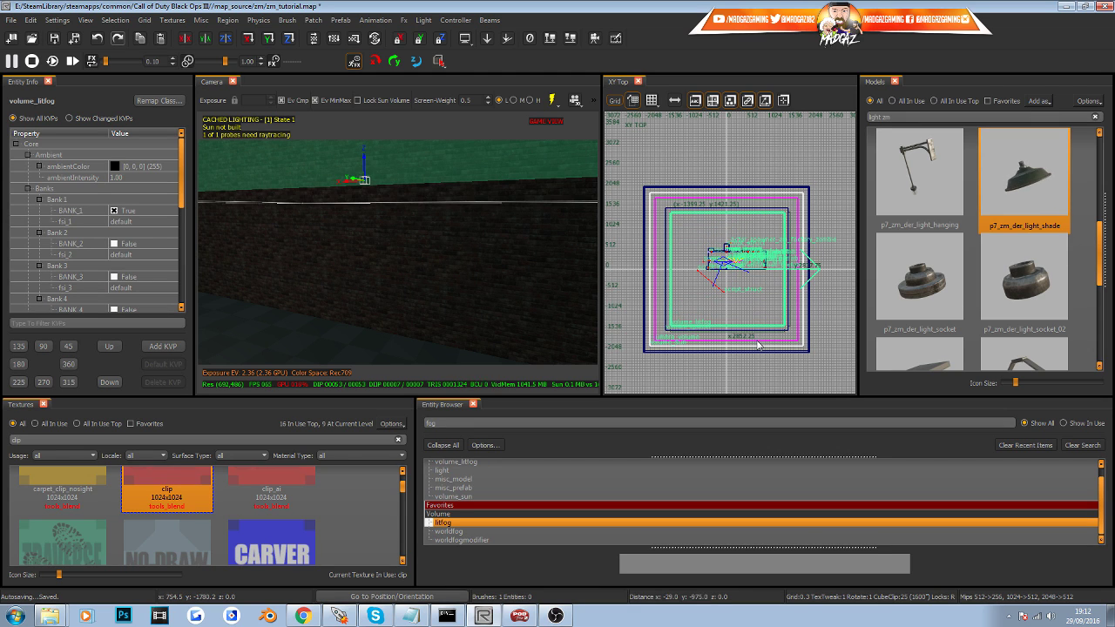
# Extend the litfog volume's top and bottom in the front view so it fills the room's height and reaches below the floor.
pyautogui.hotkey('ctrl', 'Tab')
pyautogui.moveTo(740, 247); pyautogui.dragTo(743, 224)
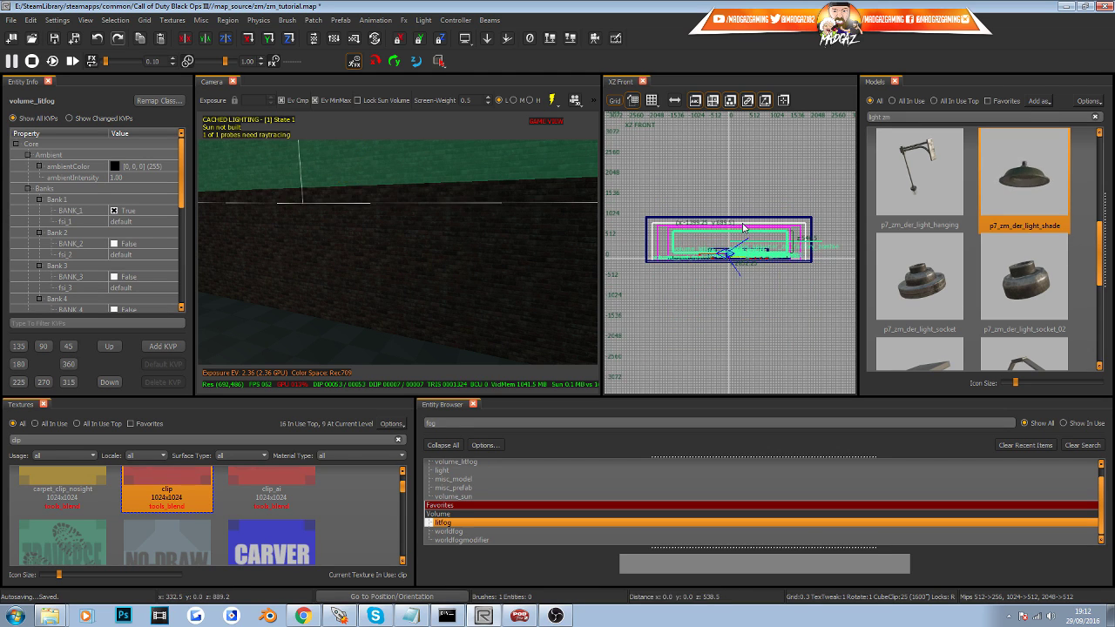
pyautogui.moveTo(735, 265); pyautogui.dragTo(736, 266)
pyautogui.scroll(7, 736, 266)
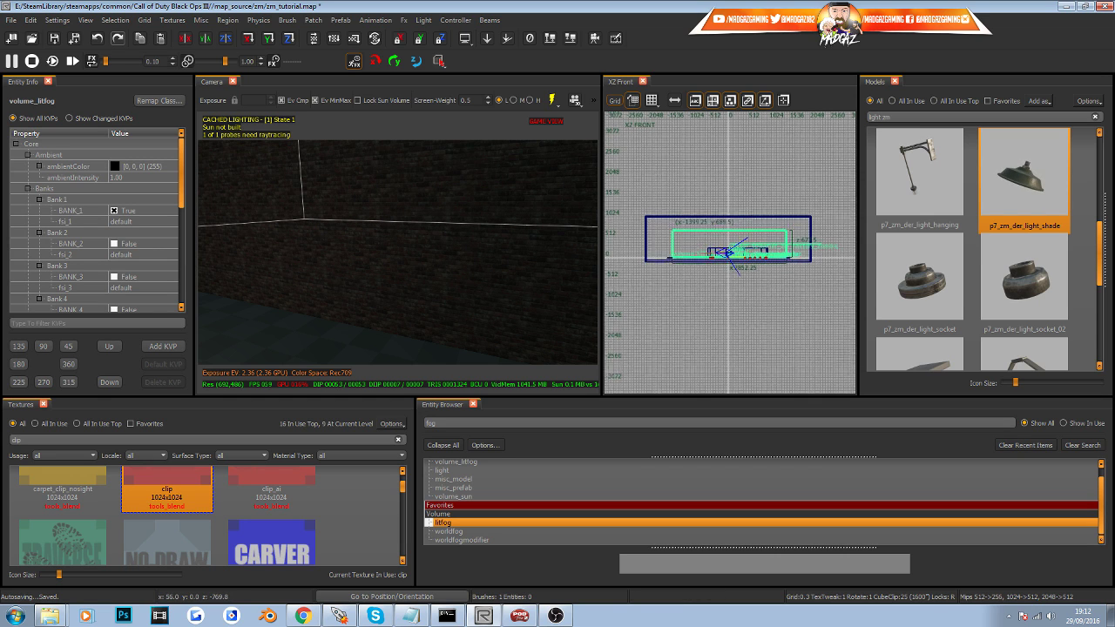
pyautogui.moveTo(581, 233); pyautogui.dragTo(563, 232, button='right')
pyautogui.moveTo(710, 264); pyautogui.dragTo(708, 271)
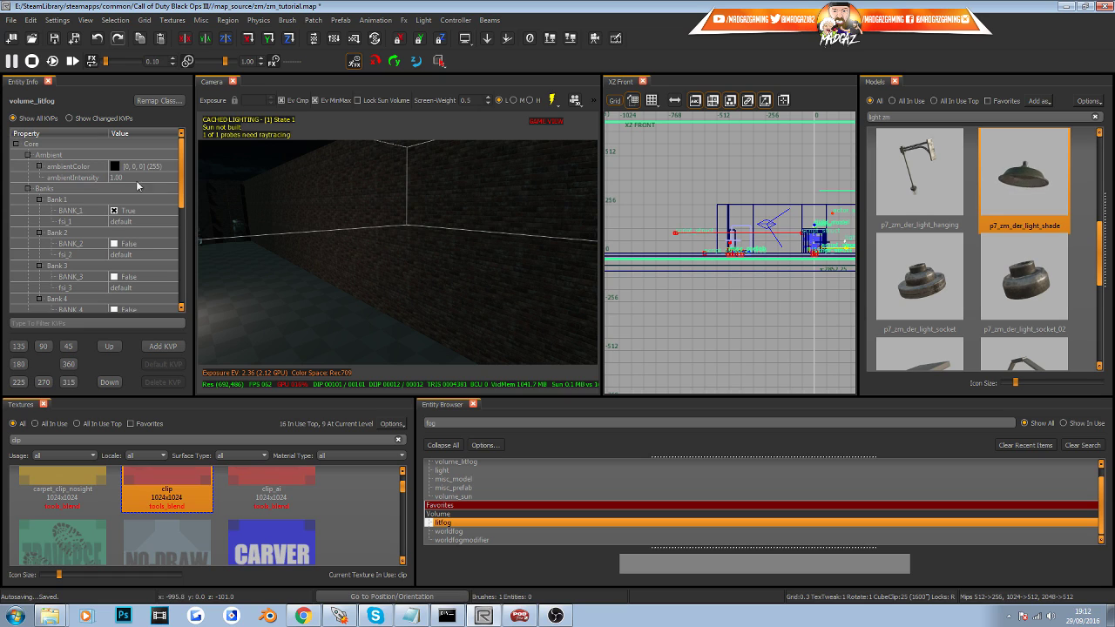
# Assign zm_factory_dogs_volumetric as the litfog volume's Bank 1 fsi_1 asset and deselect the volume.
pyautogui.click(126, 223)
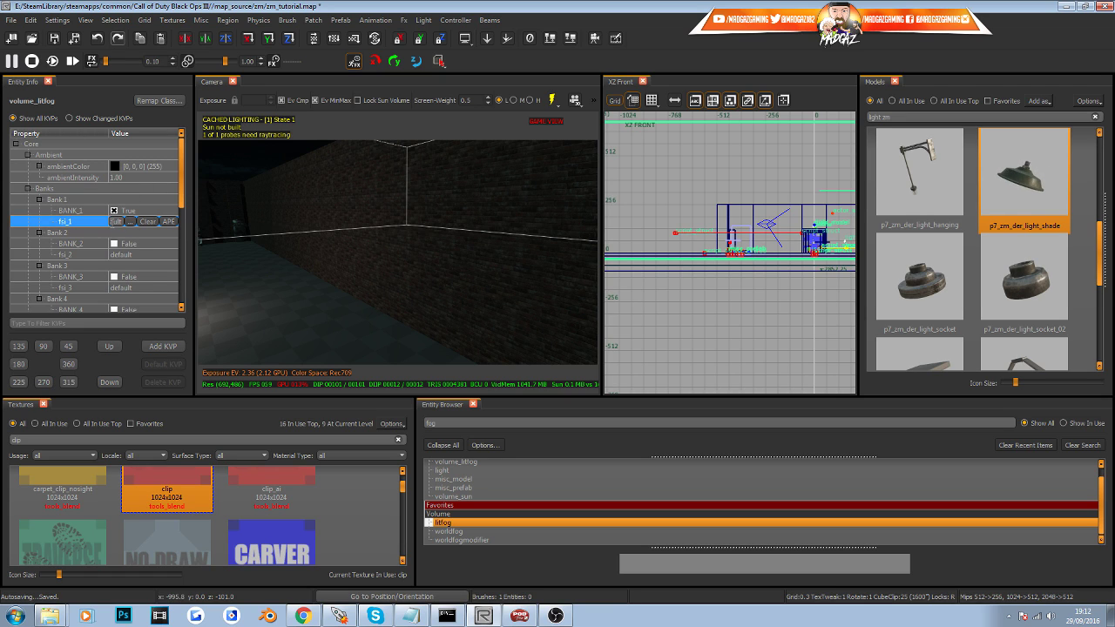
pyautogui.click(130, 222)
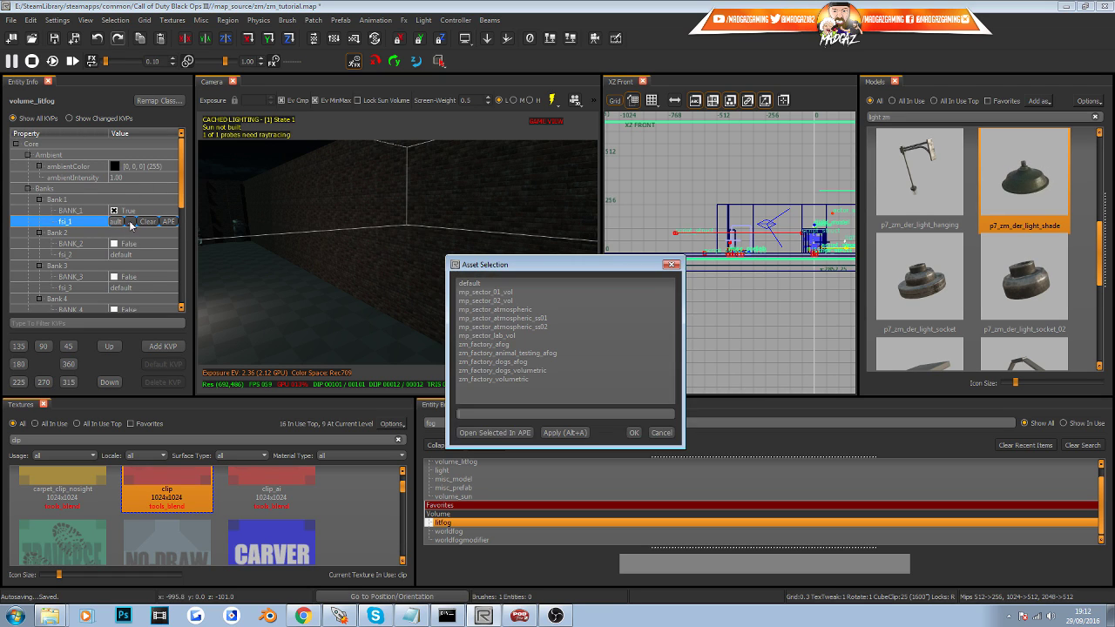
pyautogui.click(523, 372)
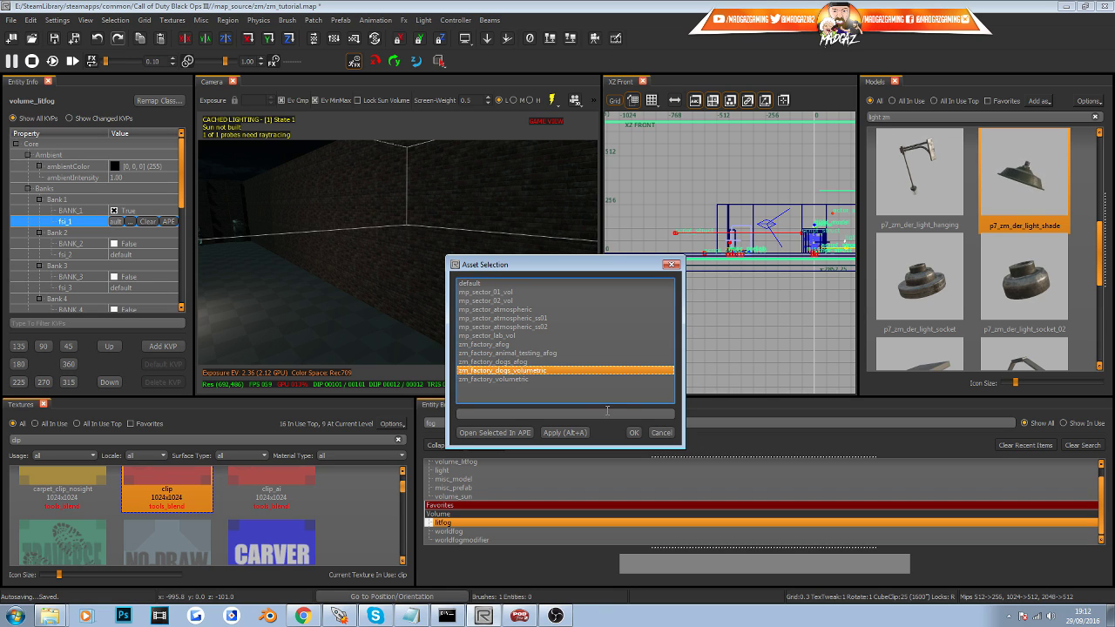
pyautogui.click(635, 431)
pyautogui.moveTo(448, 280); pyautogui.dragTo(362, 280, button='right')
pyautogui.press('Escape')
# Leave game view, select the spot light inside the lamp shade, and enable its volumetric property.
pyautogui.moveTo(437, 256); pyautogui.dragTo(416, 224, button='right')
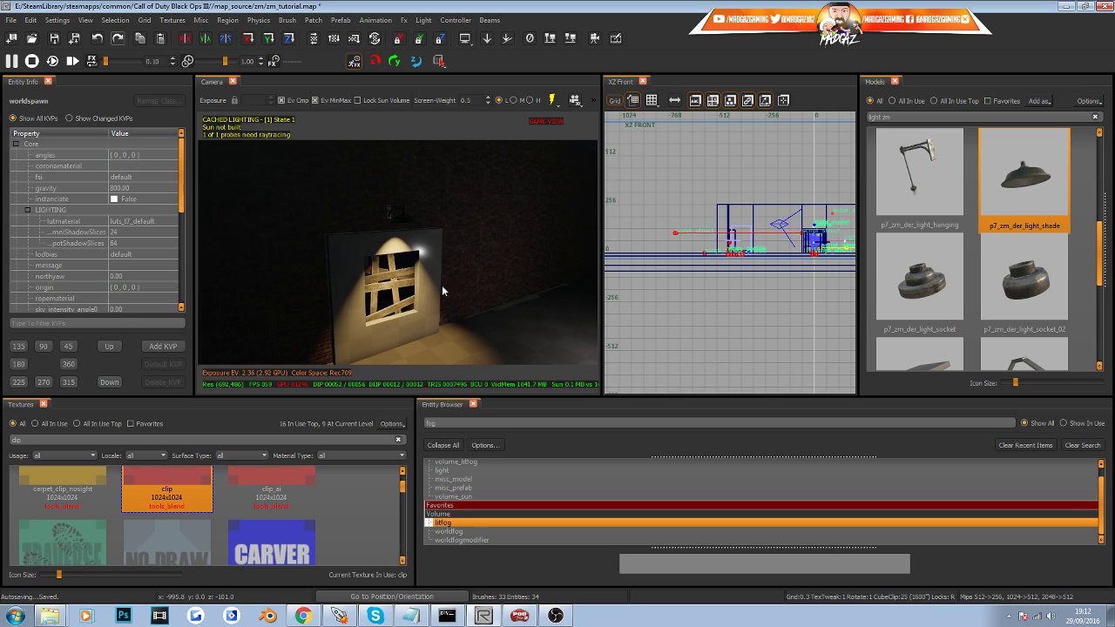
pyautogui.moveTo(441, 285); pyautogui.dragTo(474, 289, button='right')
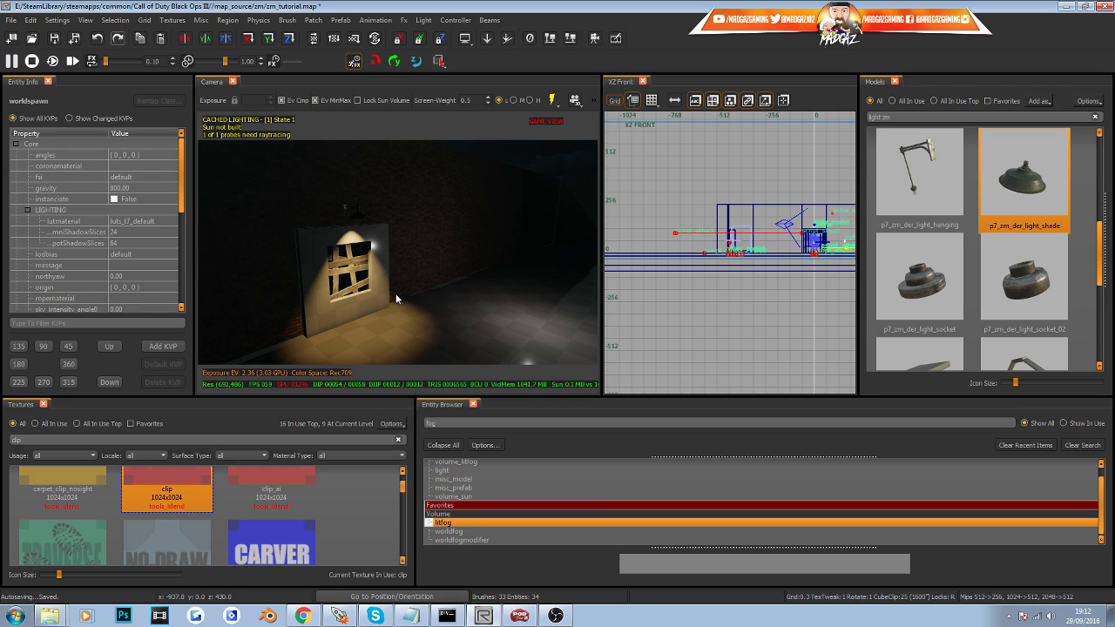
pyautogui.press('g')
pyautogui.moveTo(395, 298)
pyautogui.mouseDown(button='right')
pyautogui.moveTo(375, 275)
pyautogui.moveTo(349, 279)
pyautogui.mouseUp(button='right')
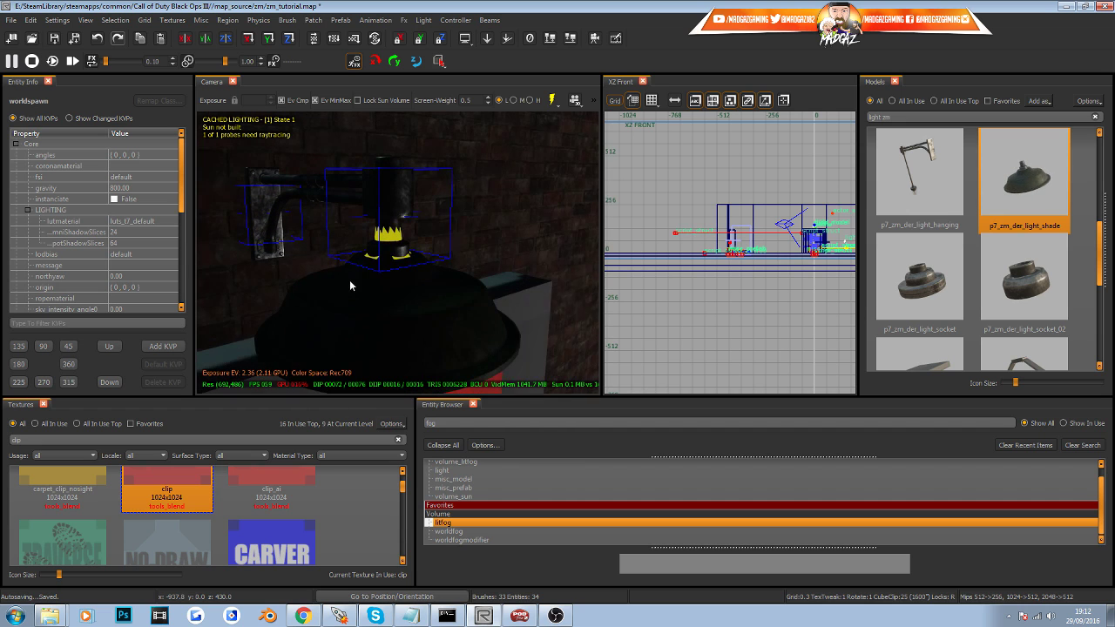
pyautogui.keyDown('shift'); pyautogui.click(388, 242); pyautogui.keyUp('shift')
pyautogui.moveTo(387, 241); pyautogui.dragTo(387, 231, button='right')
pyautogui.moveTo(350, 263); pyautogui.dragTo(347, 271, button='right')
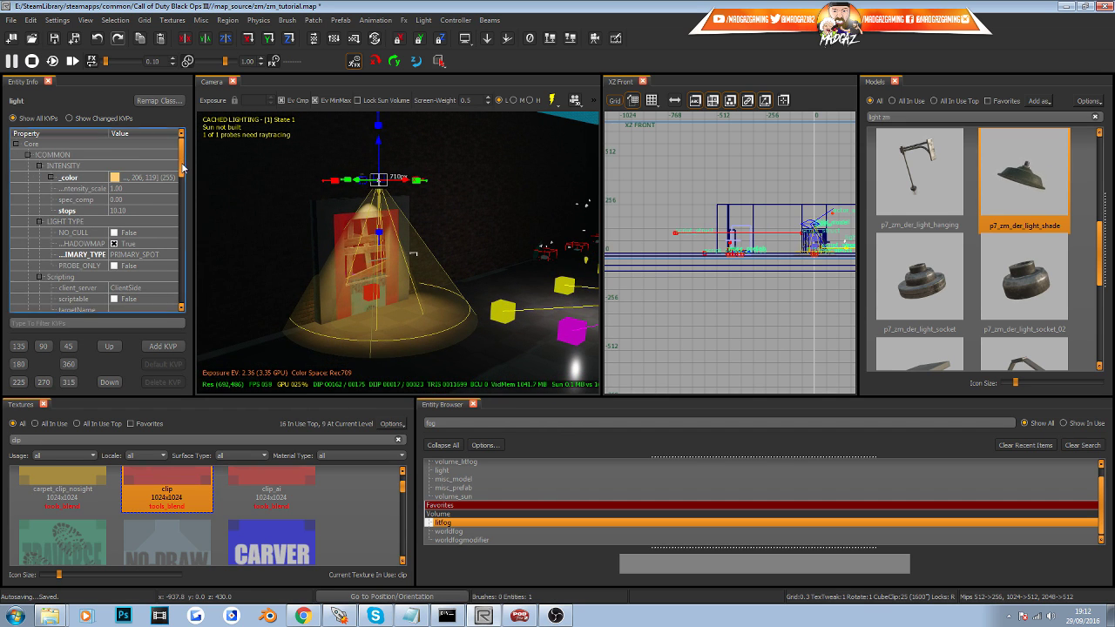
pyautogui.moveTo(180, 164); pyautogui.dragTo(182, 259)
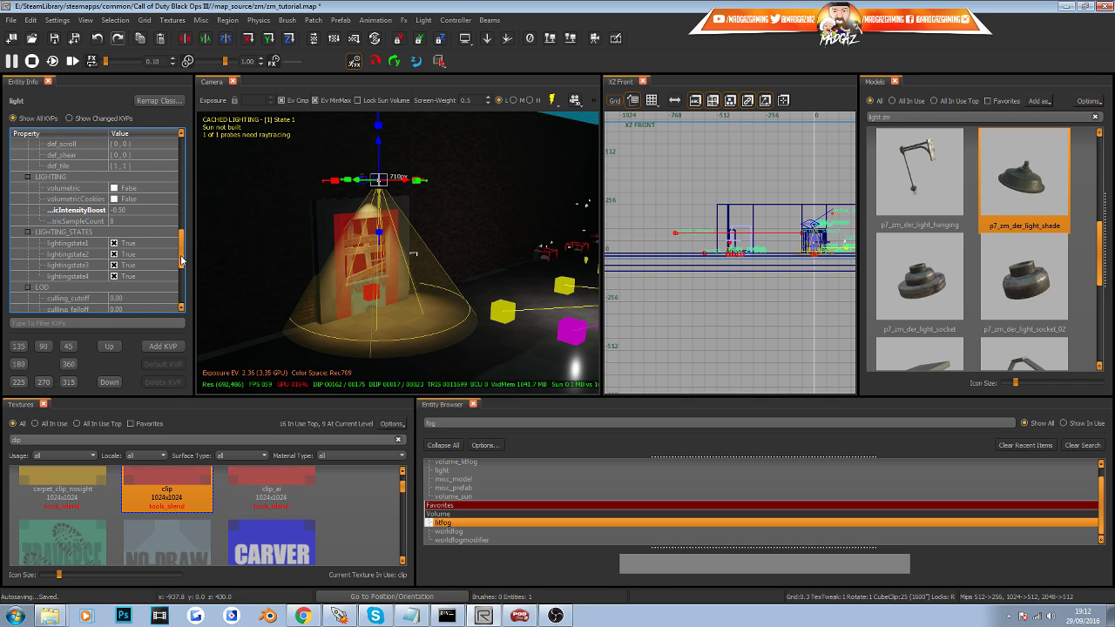
pyautogui.click(113, 188)
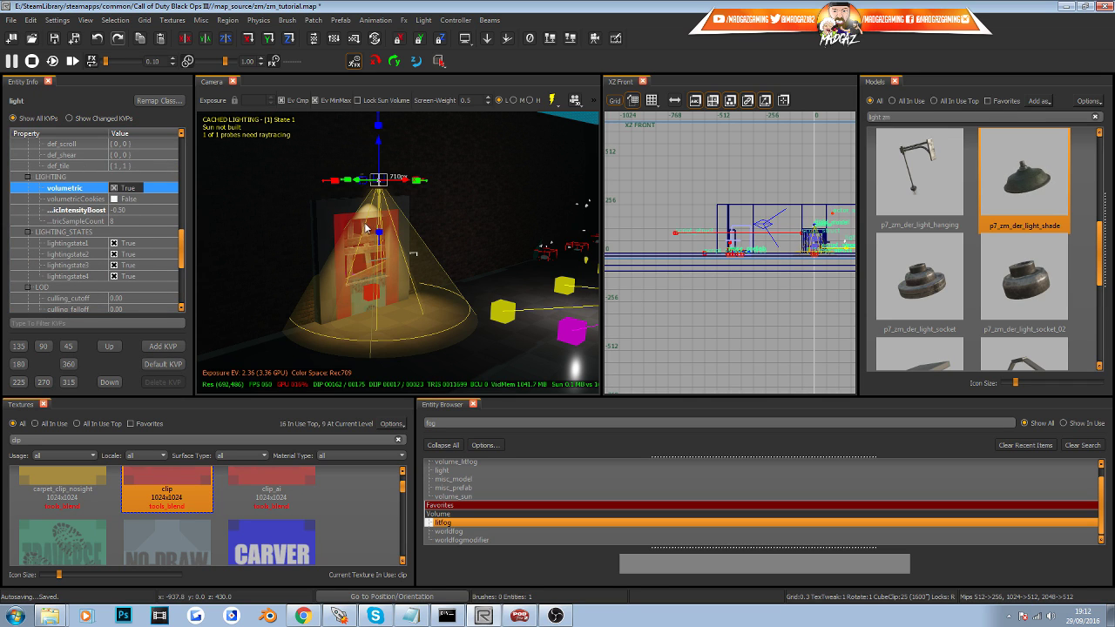
# Raise the spot light's volumetric intensity boost to 3.00, lower it by two increments, and clear the selection.
pyautogui.click(152, 208)
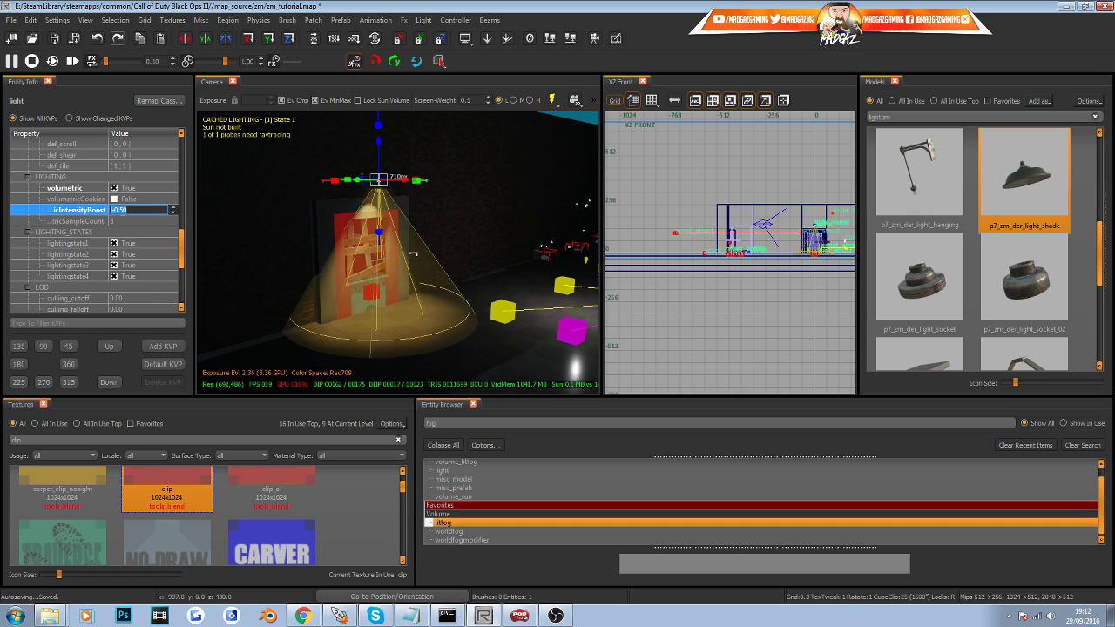
pyautogui.scroll(13, 144, 210)
pyautogui.scroll(1, 144, 210)
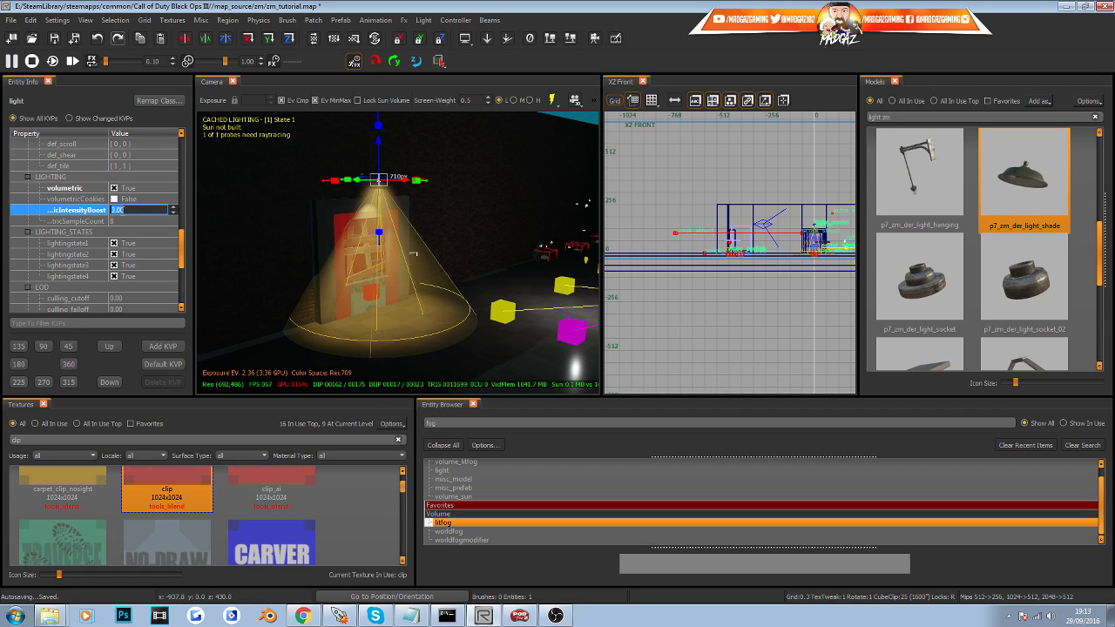
pyautogui.press('Down')
pyautogui.press('Down')
pyautogui.press('Escape')
pyautogui.press('Escape')
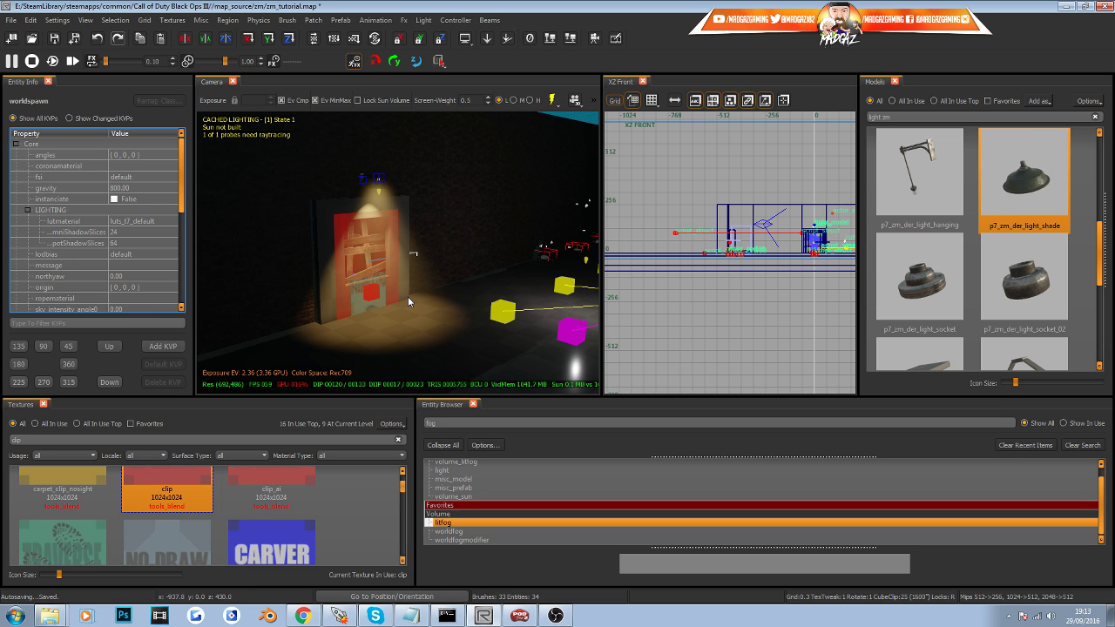
# Preview the lamp's volumetric beam in game view with runtime lighting switched on.
pyautogui.press('p')
pyautogui.moveTo(408, 296)
pyautogui.mouseDown(button='right')
pyautogui.moveTo(592, 296)
pyautogui.moveTo(532, 305)
pyautogui.moveTo(527, 253)
pyautogui.moveTo(522, 287)
pyautogui.moveTo(518, 274)
pyautogui.moveTo(544, 270)
pyautogui.moveTo(552, 248)
pyautogui.moveTo(527, 270)
pyautogui.moveTo(497, 252)
pyautogui.moveTo(505, 283)
pyautogui.moveTo(496, 275)
pyautogui.moveTo(531, 279)
pyautogui.moveTo(514, 283)
pyautogui.moveTo(531, 279)
pyautogui.moveTo(496, 266)
pyautogui.moveTo(553, 265)
pyautogui.moveTo(427, 307)
pyautogui.moveTo(413, 294)
pyautogui.mouseUp(button='right')
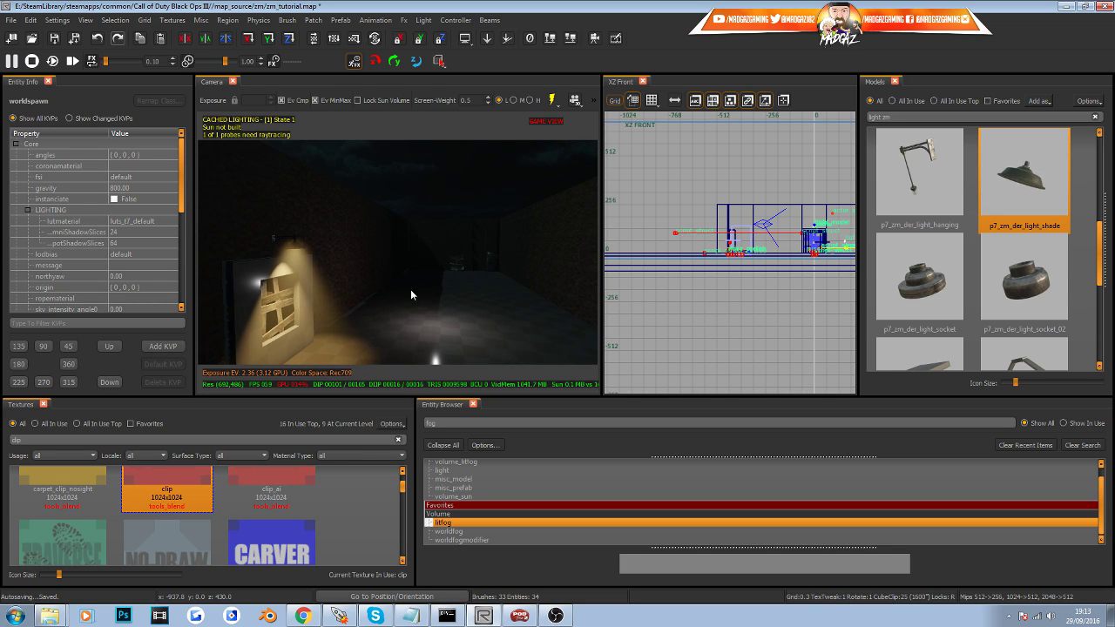
pyautogui.click(552, 100)
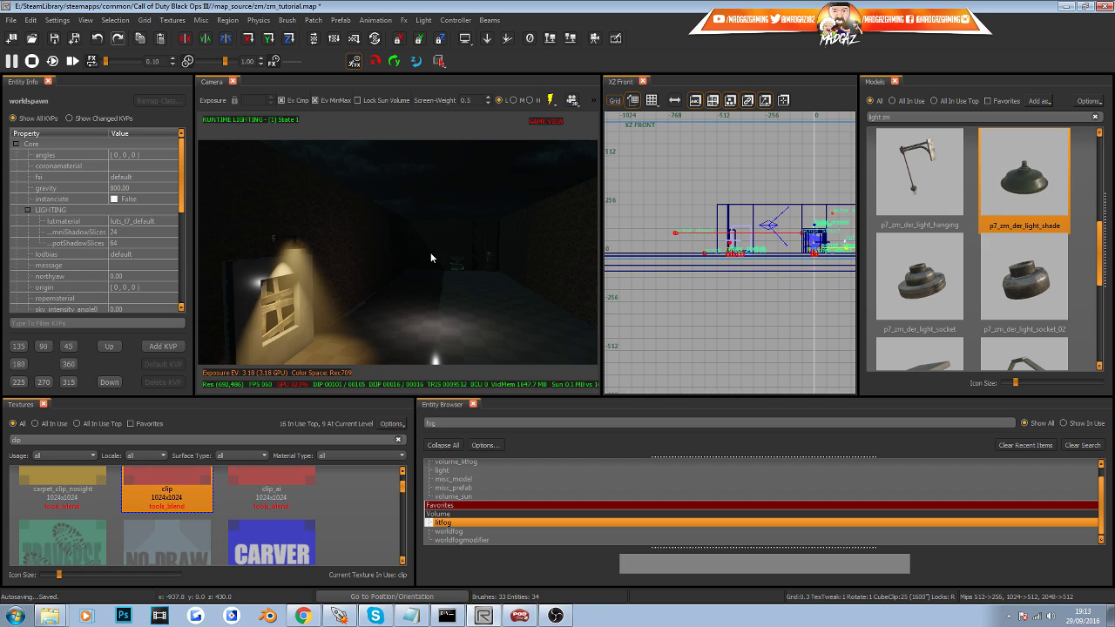
pyautogui.moveTo(430, 252); pyautogui.dragTo(431, 405, button='right')
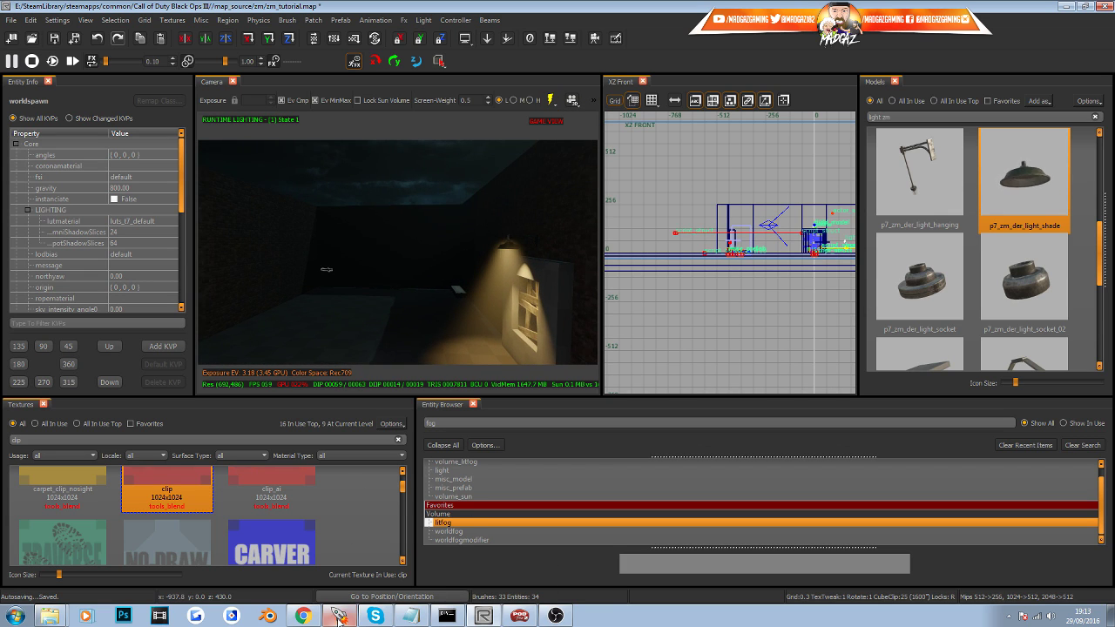
# Save the map and build zm_tutorial from the Black Ops III Mod Tools Launcher.
pyautogui.click(11, 20)
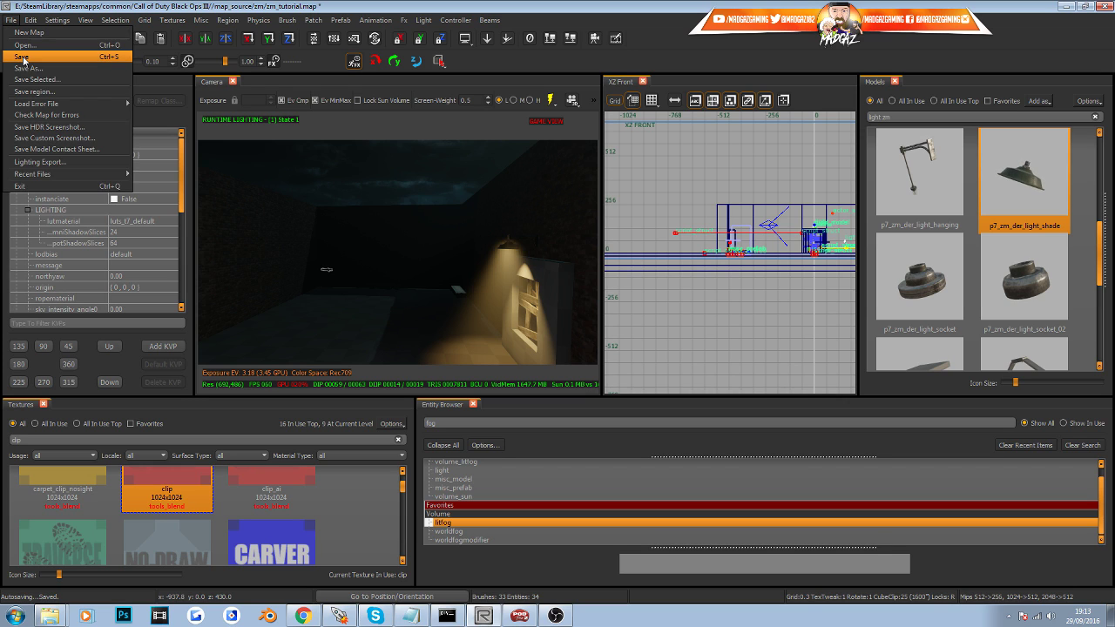
pyautogui.click(24, 60)
pyautogui.click(339, 616)
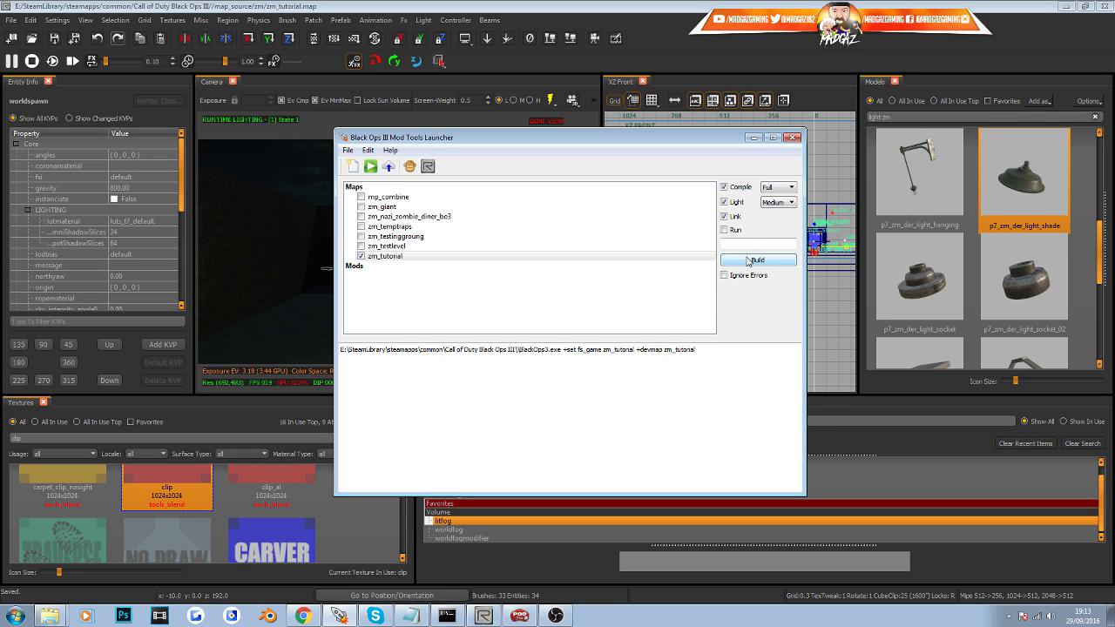
pyautogui.click(747, 260)
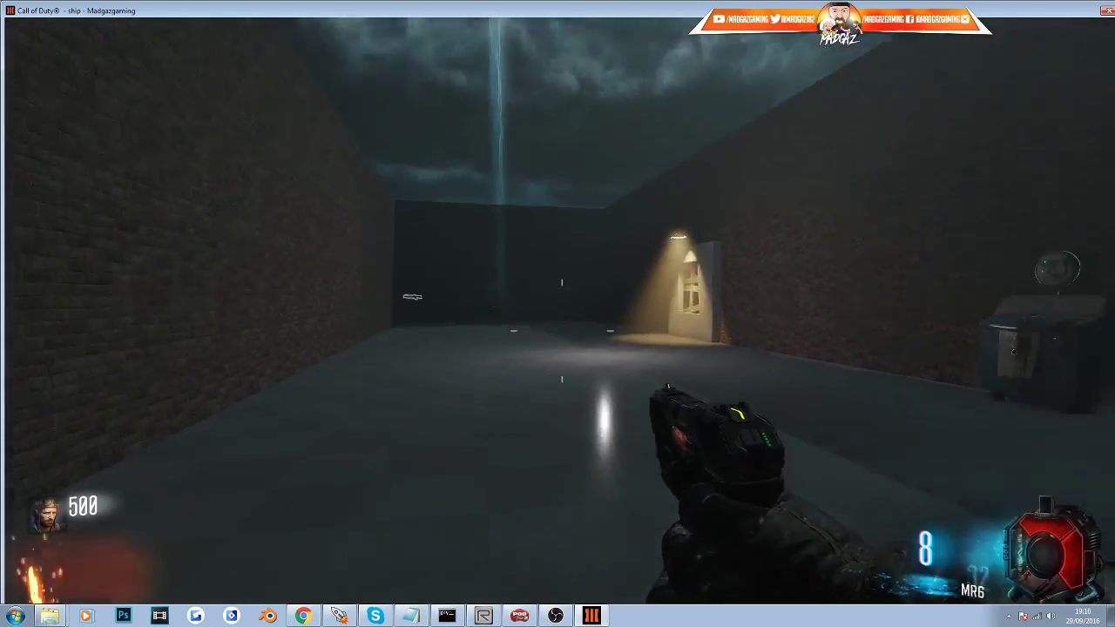
# Walk toward the boarded window in the running map and inspect the lamp's volumetric light beam.
pyautogui.press('w')
pyautogui.press('w')
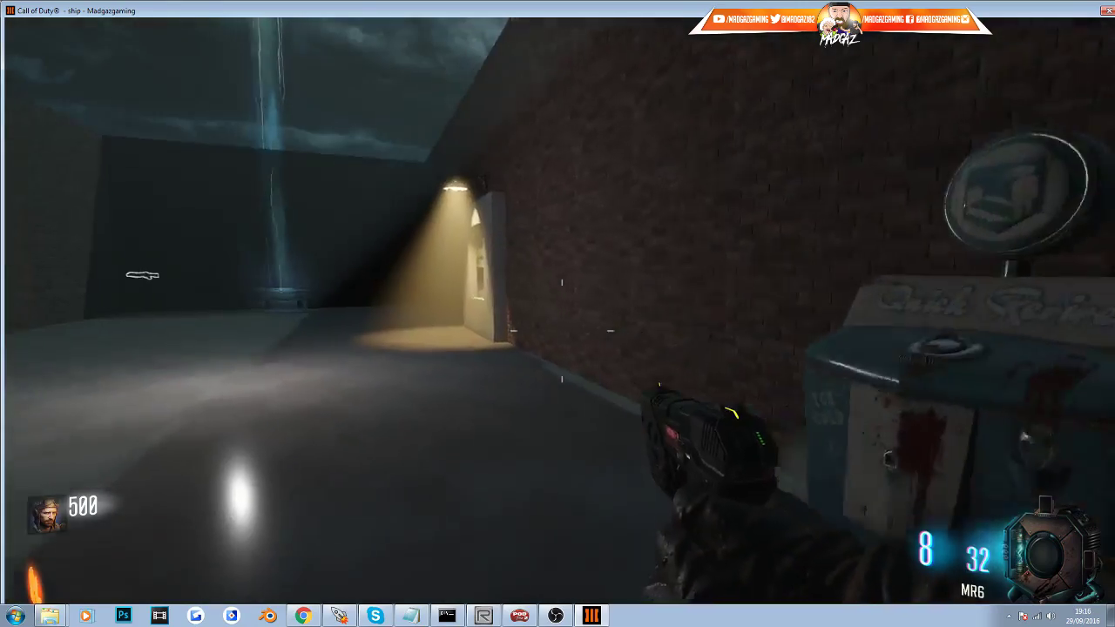
pyautogui.press('w')
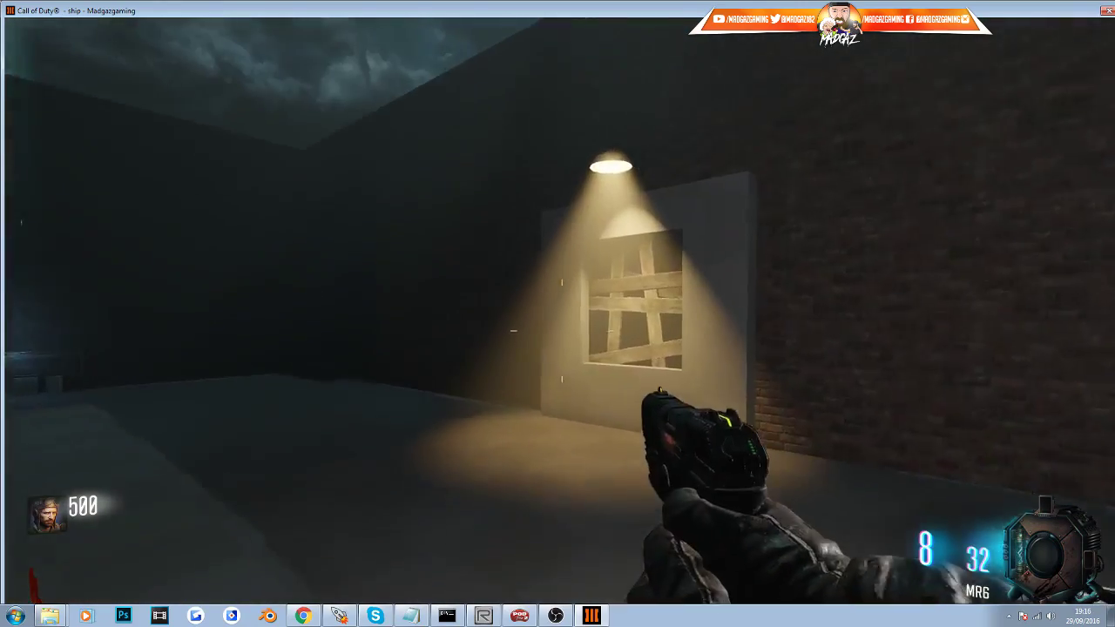
# Inspect the wall lamp and the boarded window beneath it up close in the running map.
pyautogui.press('w')
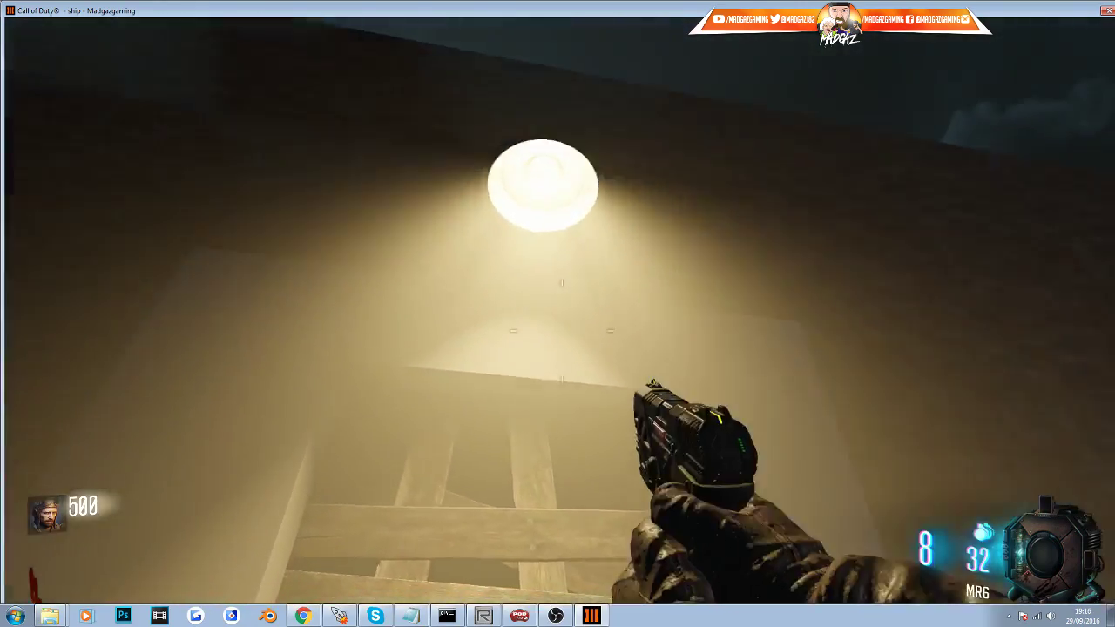
pyautogui.press('w')
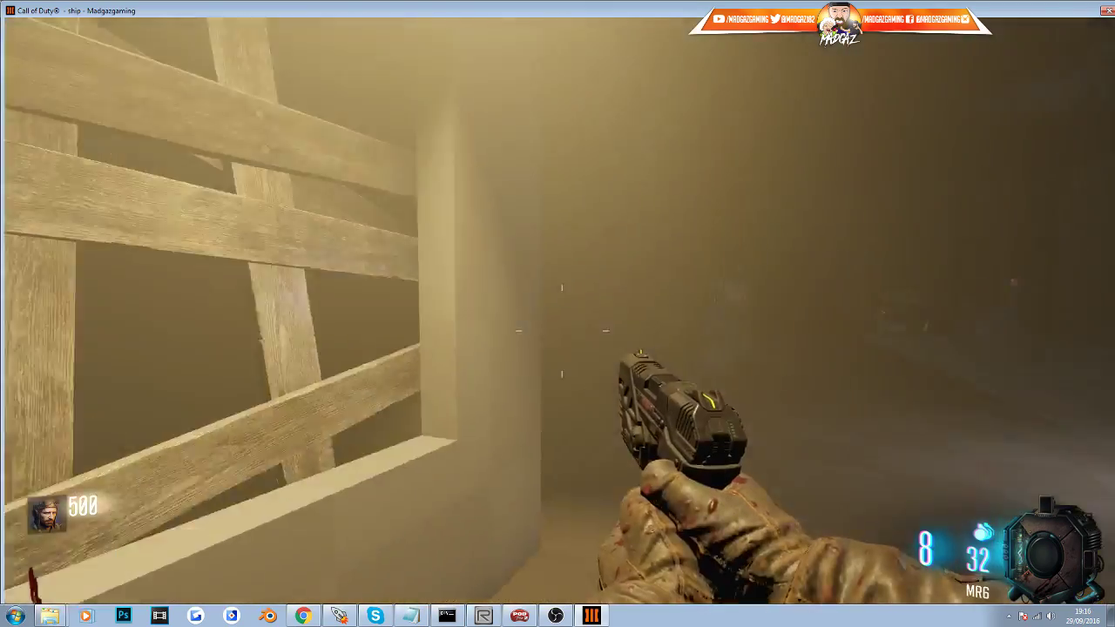
pyautogui.press('s')
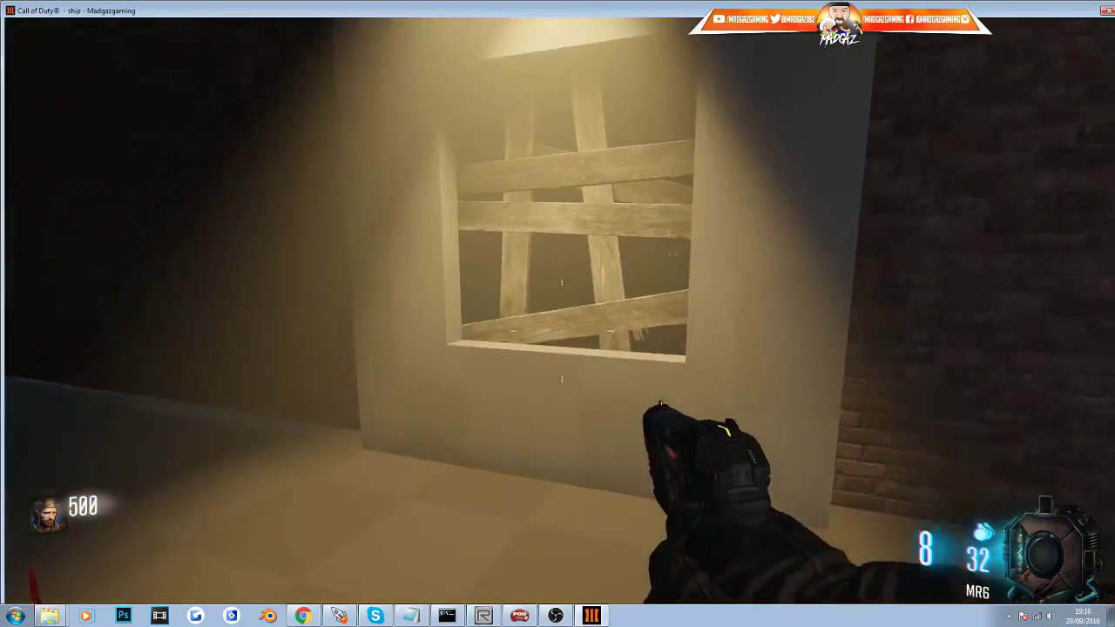
# Fight the zombies coming through the window under the lamp's light beam, using the MR6 and melee attacks.
pyautogui.press('w')
pyautogui.press('v')
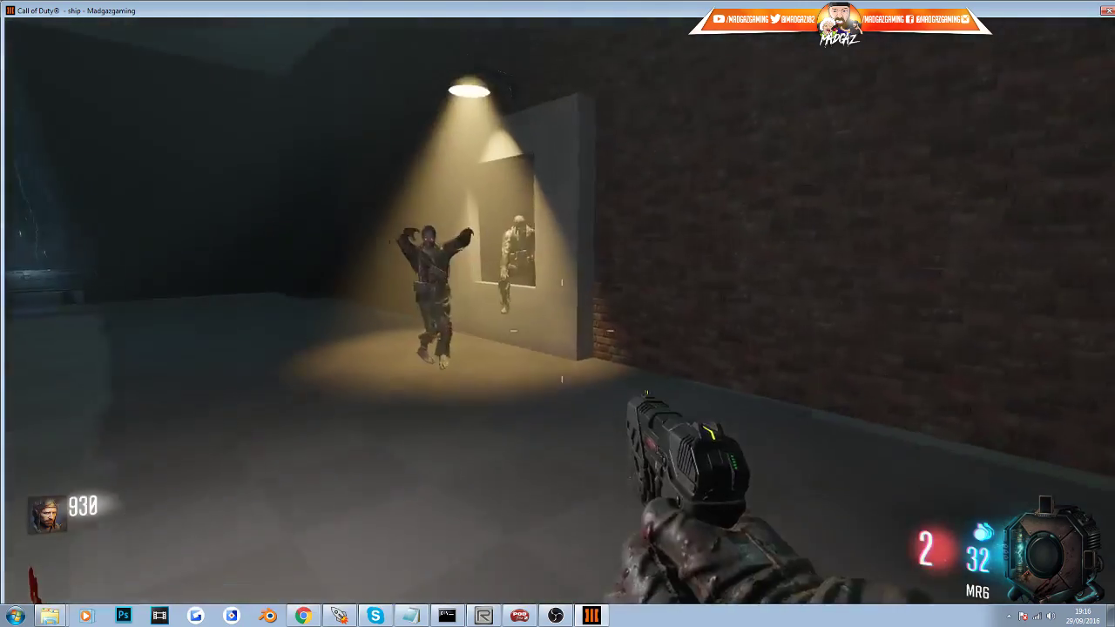
pyautogui.rightClick(561, 331)
pyautogui.click(562, 331)
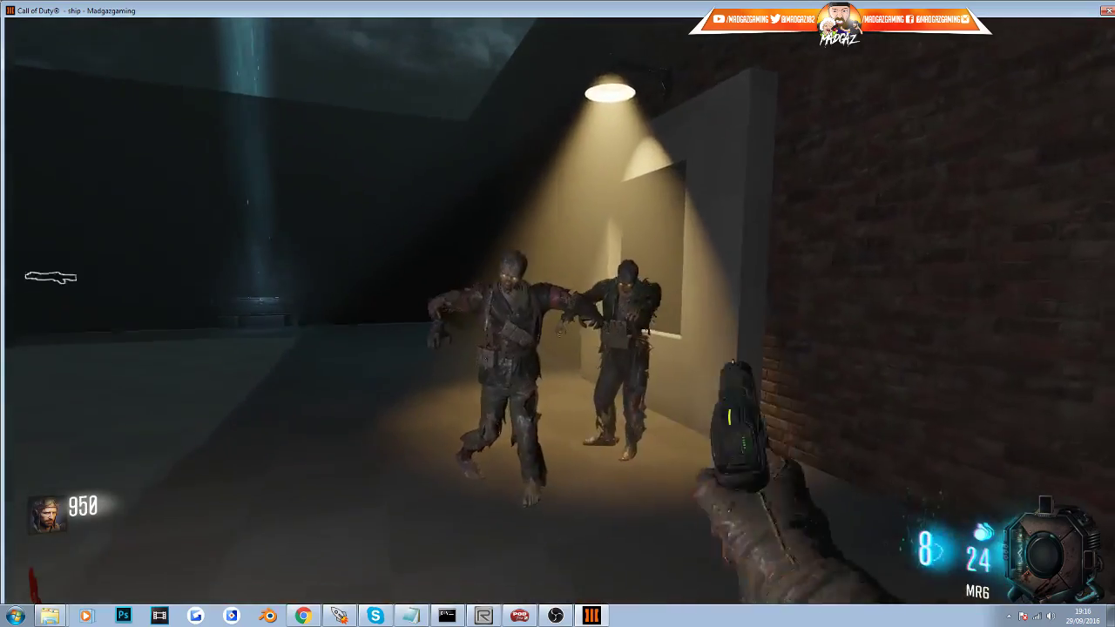
pyautogui.press('v')
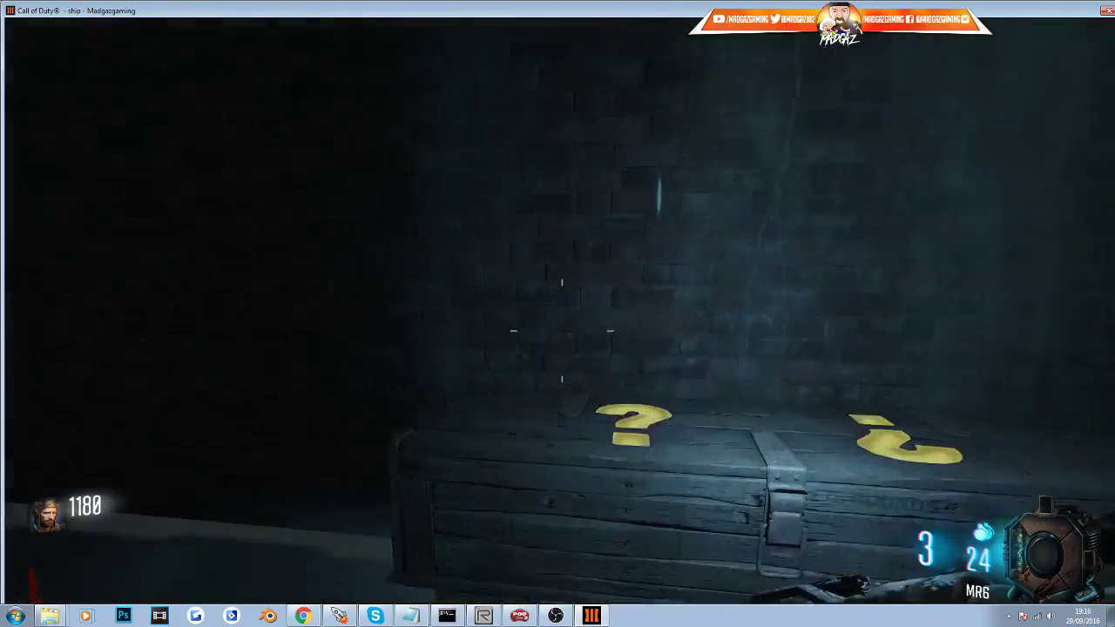
# Test the Pandora's Box by buying a spin and taking the Ray Gun from it.
pyautogui.press('s')
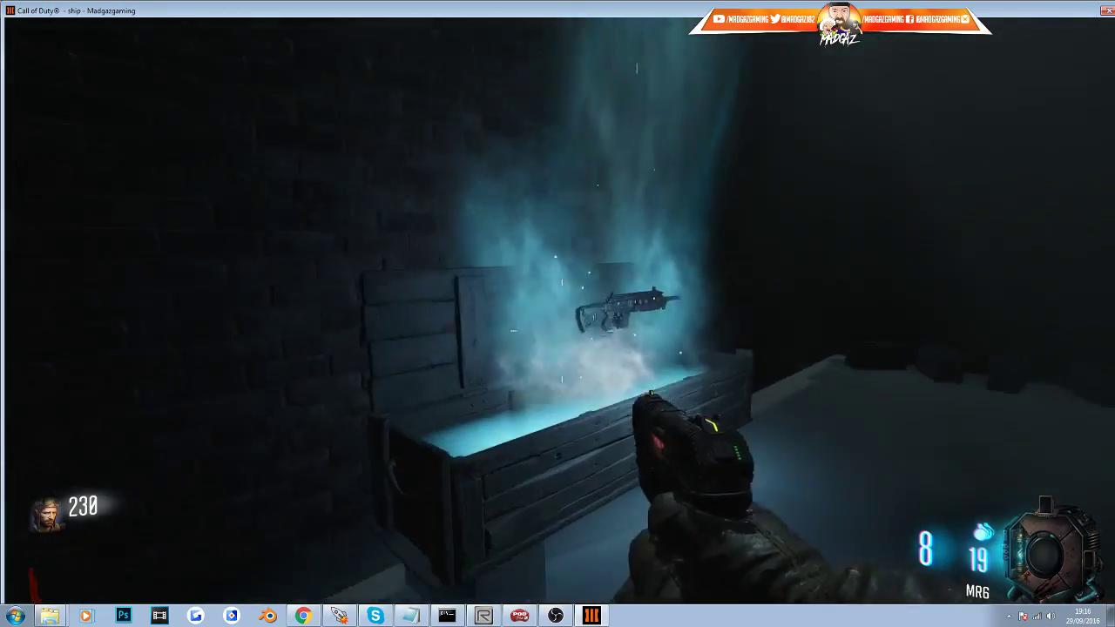
pyautogui.press('w')
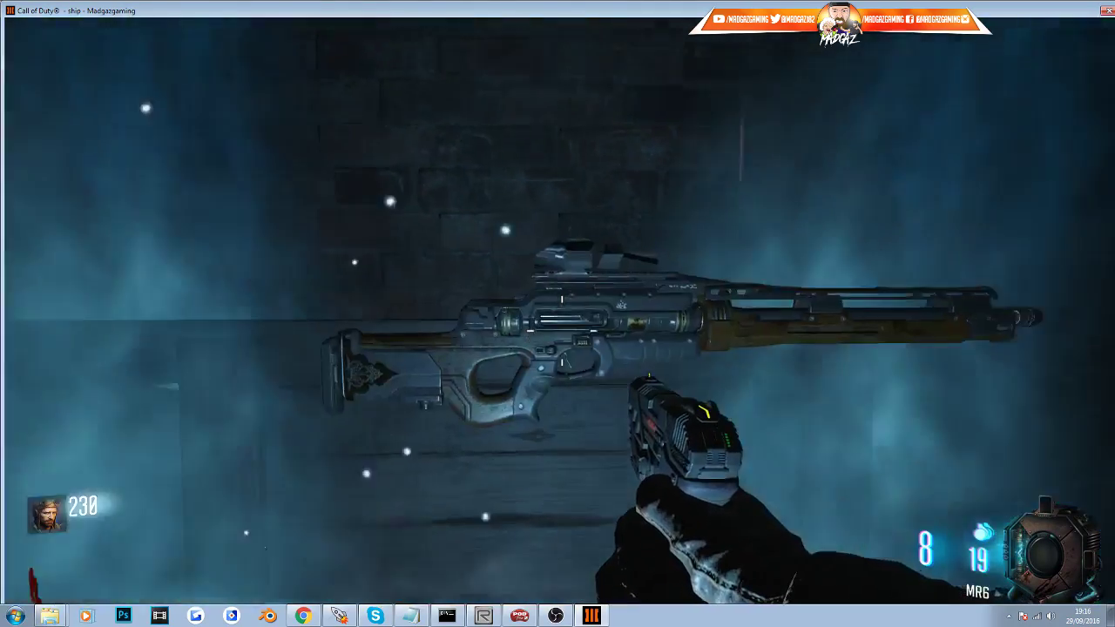
pyautogui.press('f')
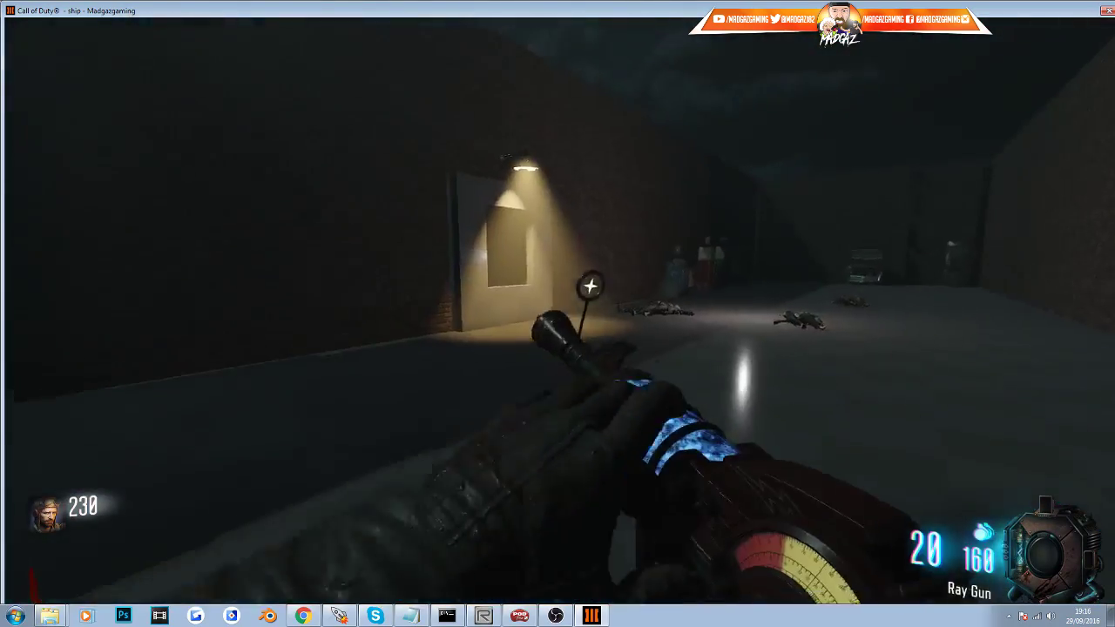
# Walk around the map and examine the lamp's light beam and the Pandora's Box glow from different distances and angles.
pyautogui.press('w')
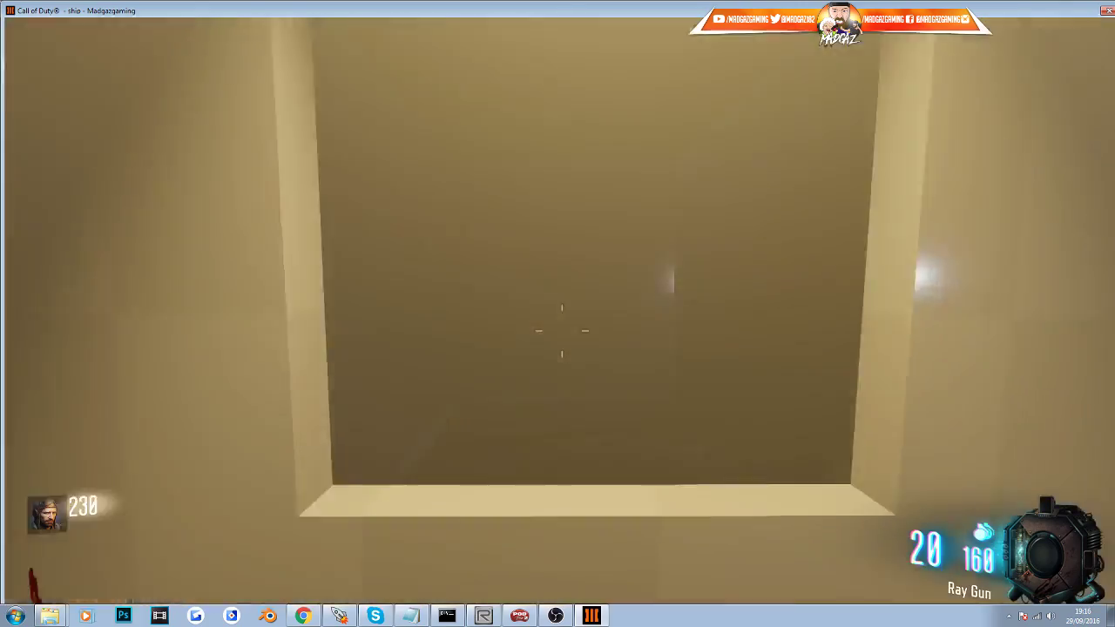
pyautogui.press('w')
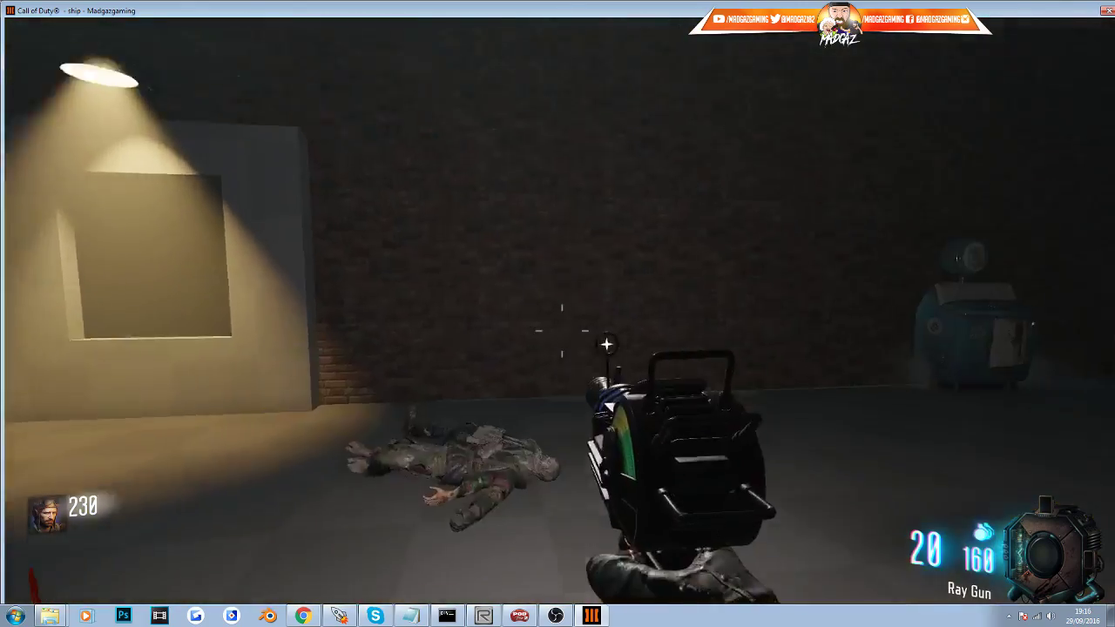
pyautogui.press('w')
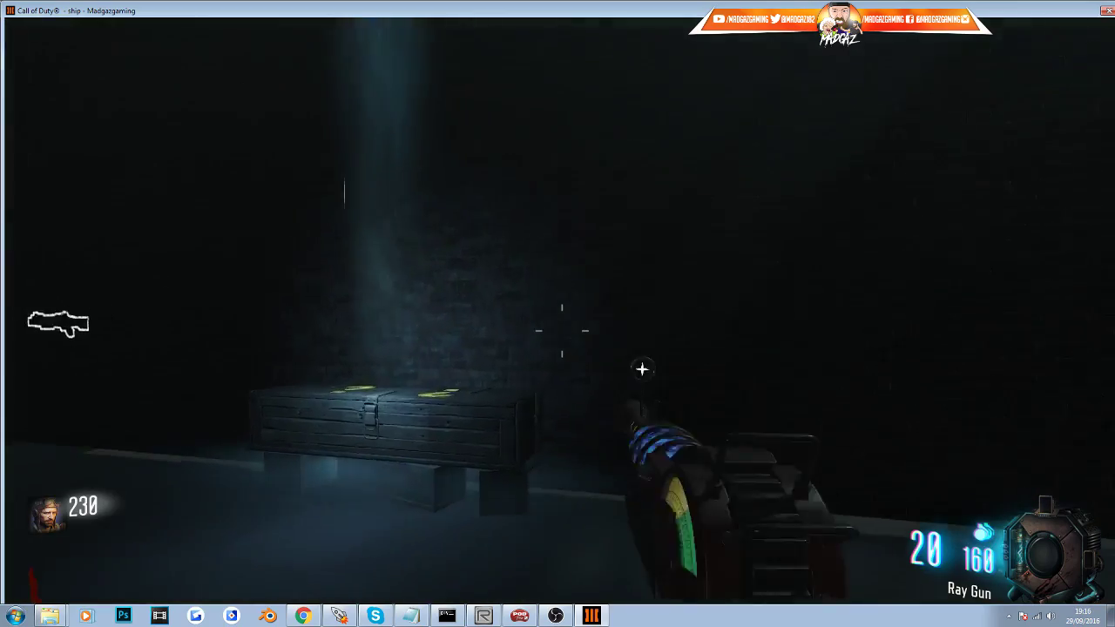
pyautogui.press('w')
pyautogui.press('w')
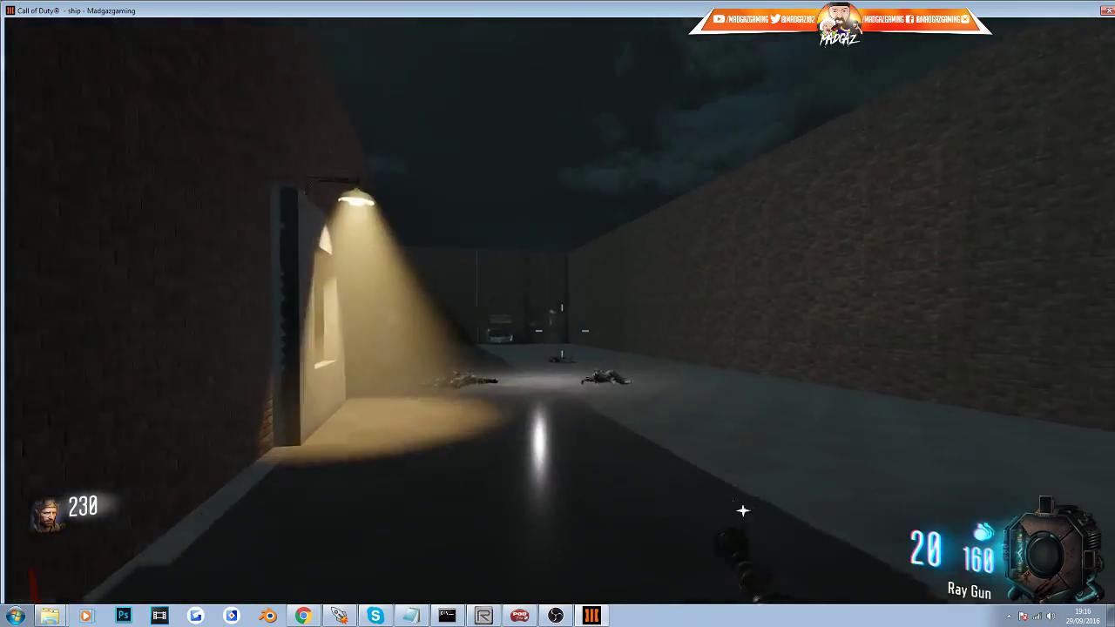
pyautogui.press('w')
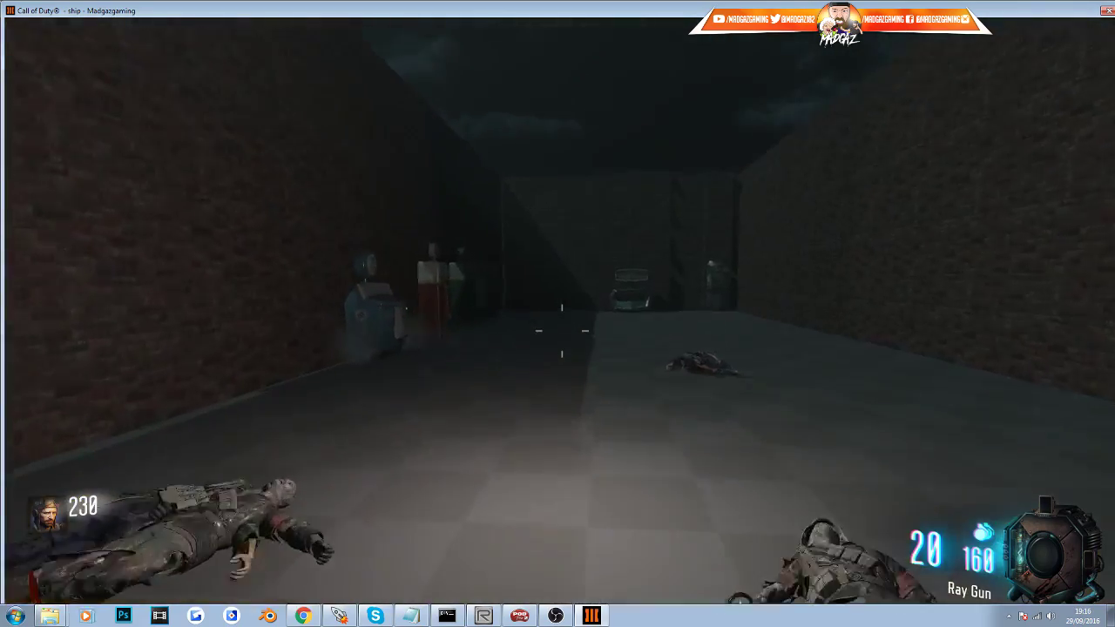
pyautogui.press('w')
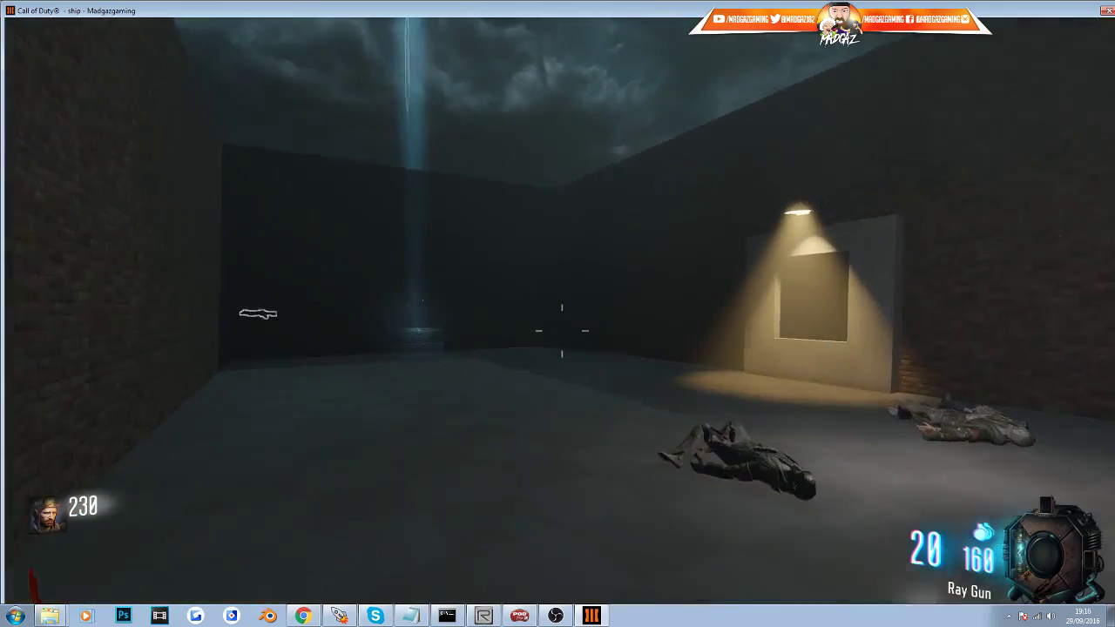
pyautogui.press('w')
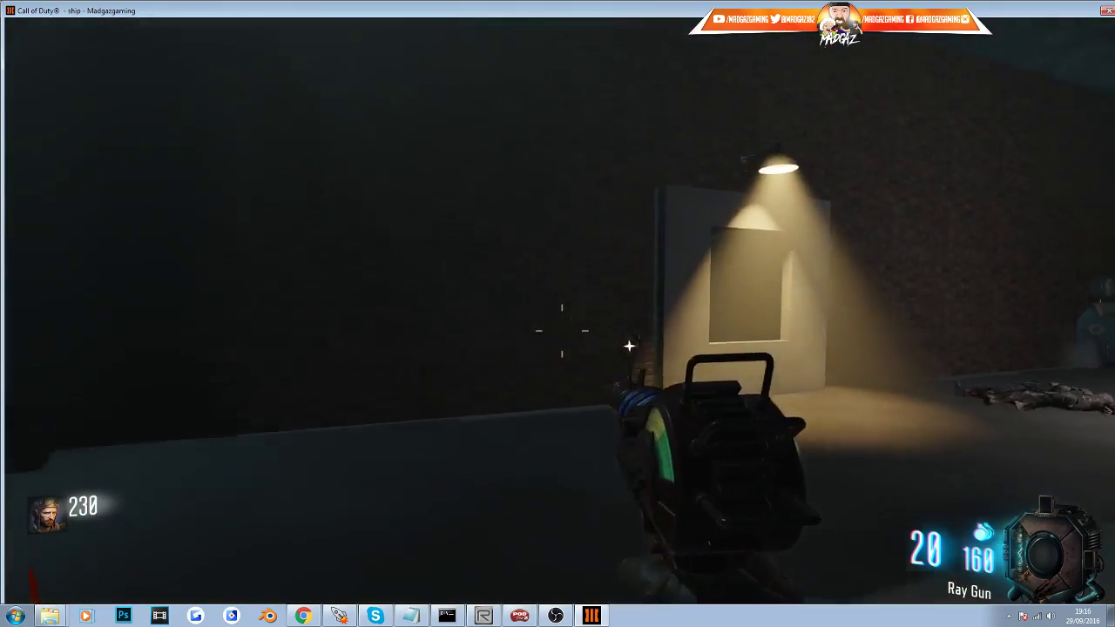
# Fire one Ray Gun shot at the wall lamp and revisit the Pandora's Box and the lit window.
pyautogui.press('w')
pyautogui.rightClick(561, 331)
pyautogui.click(562, 330)
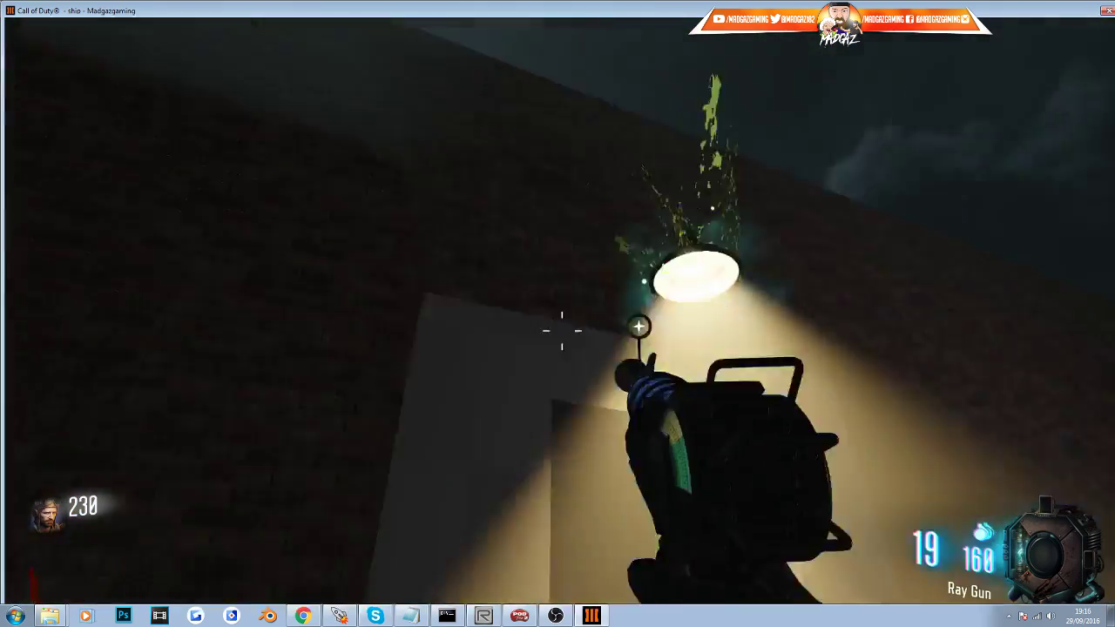
pyautogui.press('w')
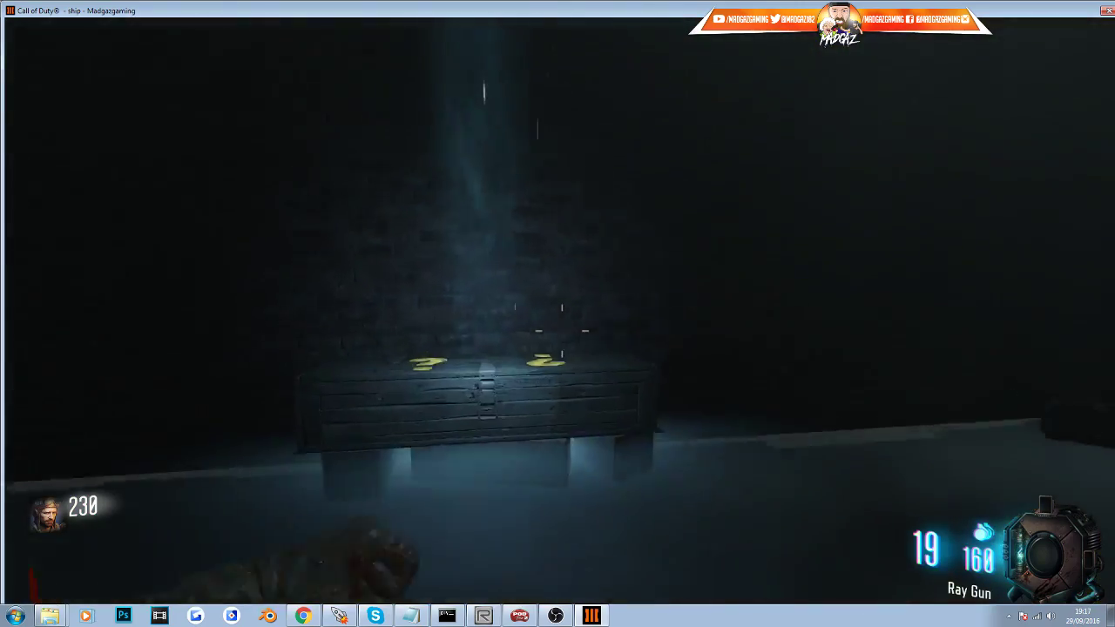
pyautogui.press('w')
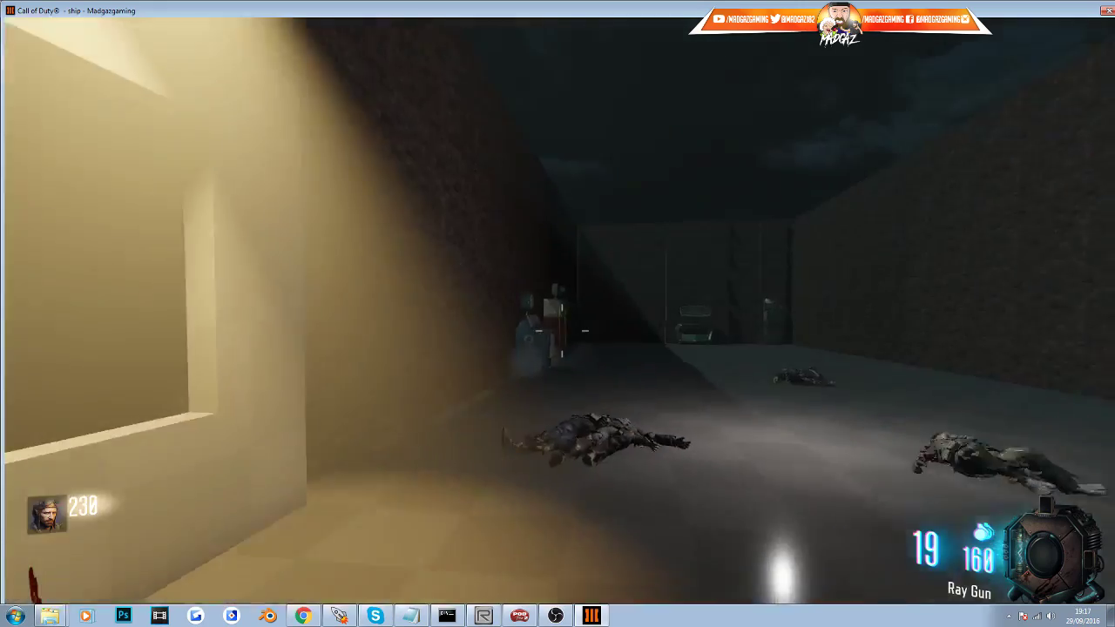